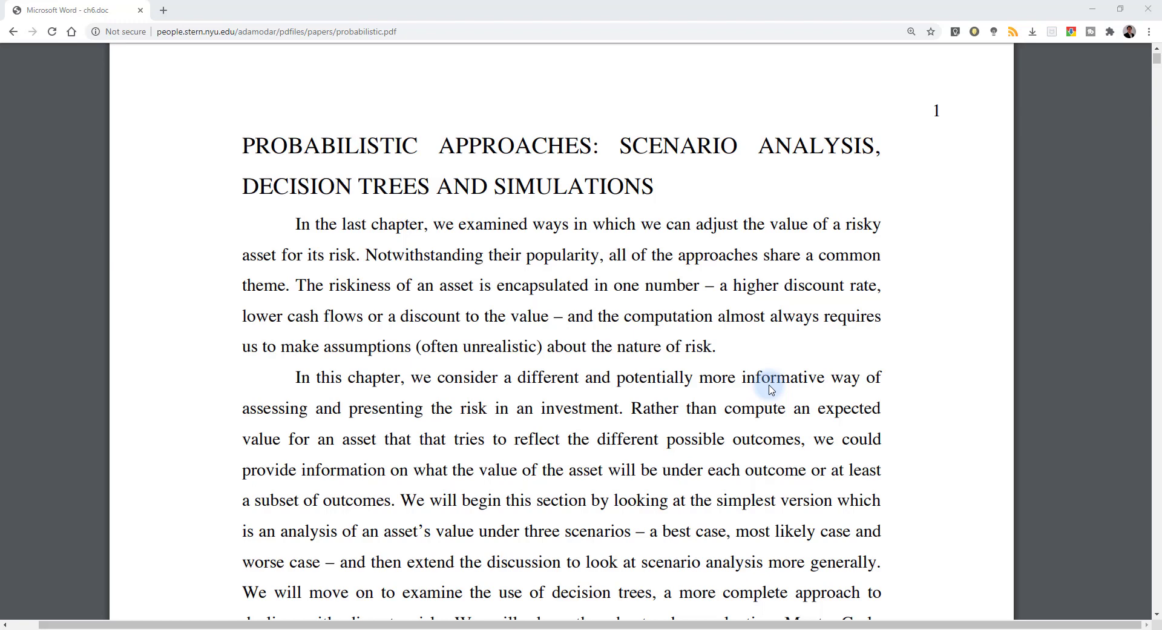
# - Examine the paper's title about scenario analysis, decision trees and simulations, marking the word SIMULATIONS
pyautogui.moveTo(306, 145); pyautogui.dragTo(660, 187)
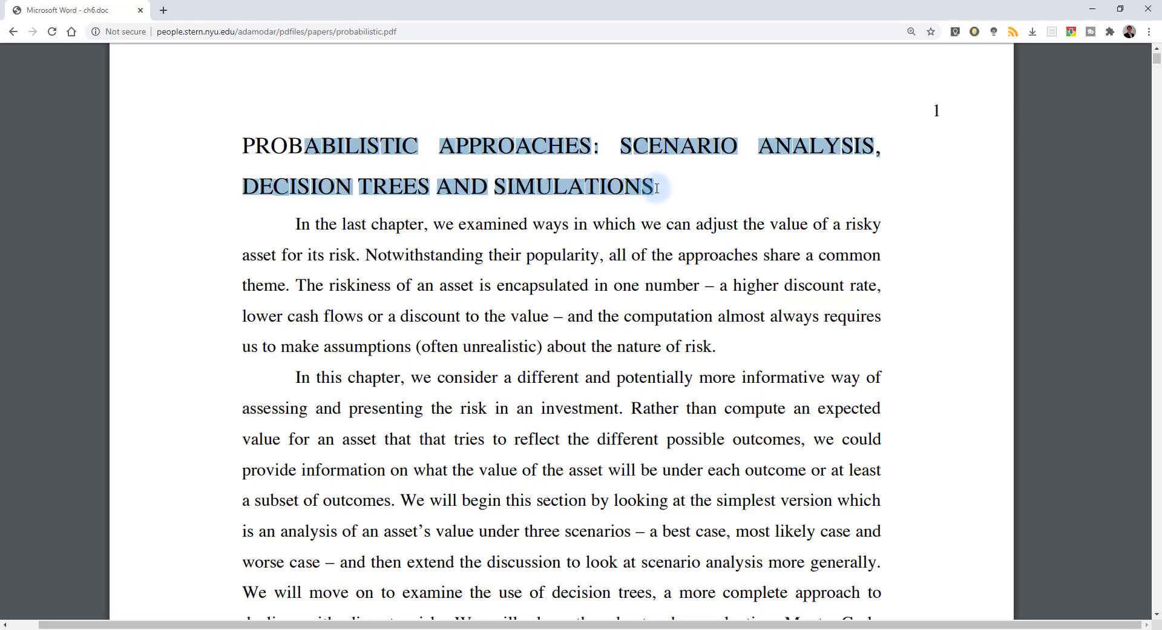
pyautogui.doubleClick(517, 186)
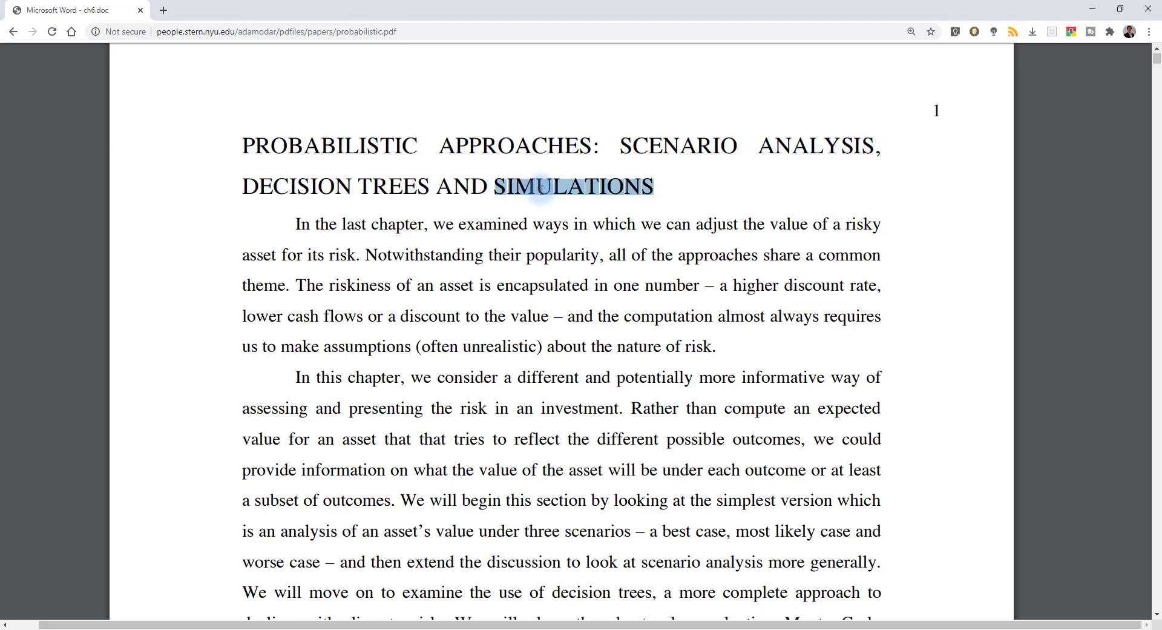
pyautogui.click(668, 185)
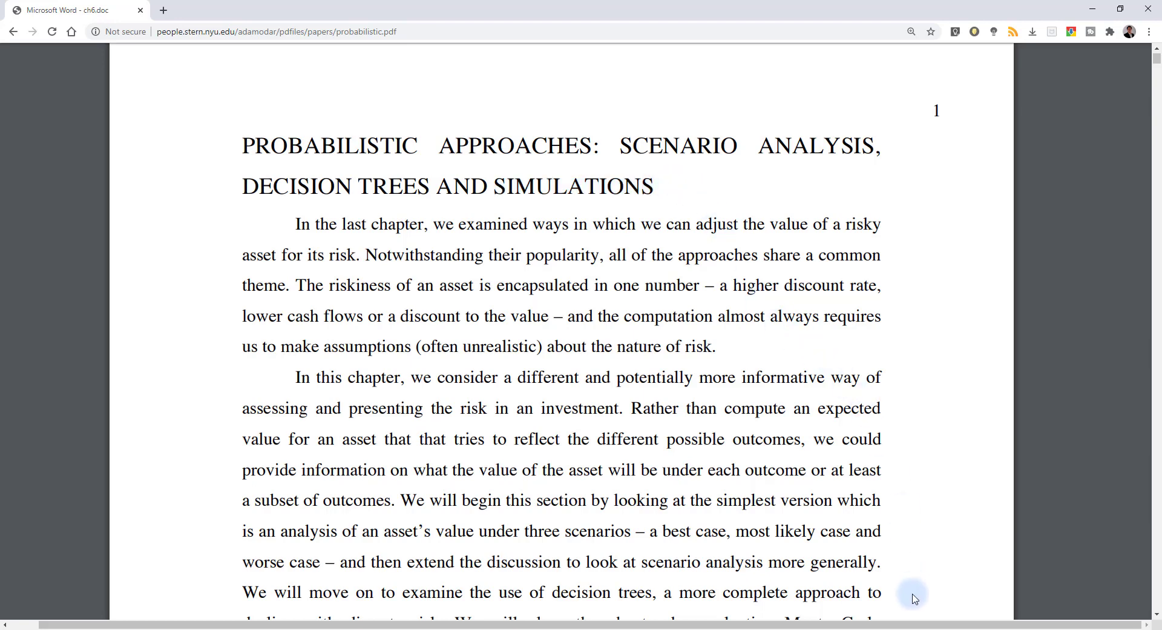
# - Switch to probabilistic.pdf in Adobe Acrobat and go to the "An Example of a Simulation" section on page 27
pyautogui.click(902, 629)
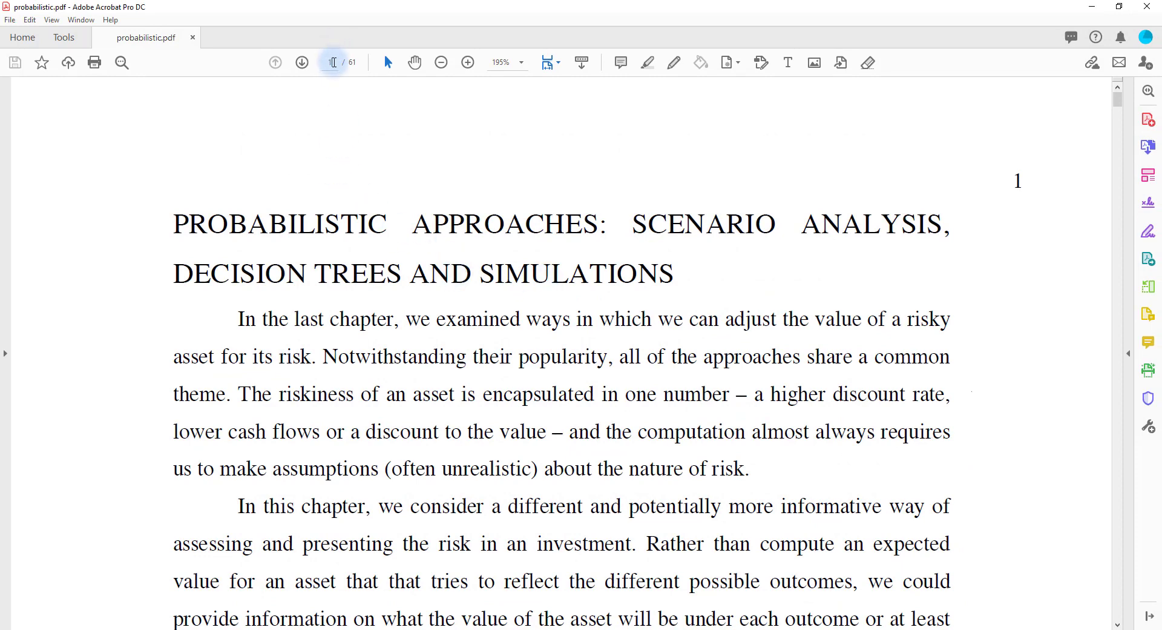
pyautogui.click(333, 63)
pyautogui.write('27')
pyautogui.press('Return')
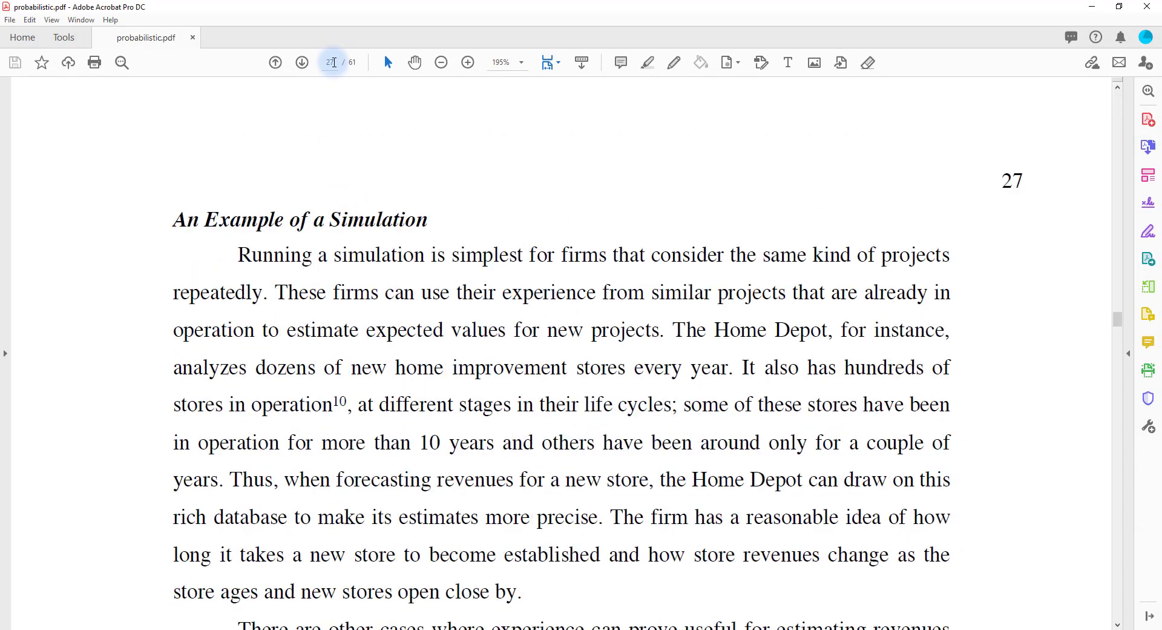
pyautogui.scroll(-1, 284, 209)
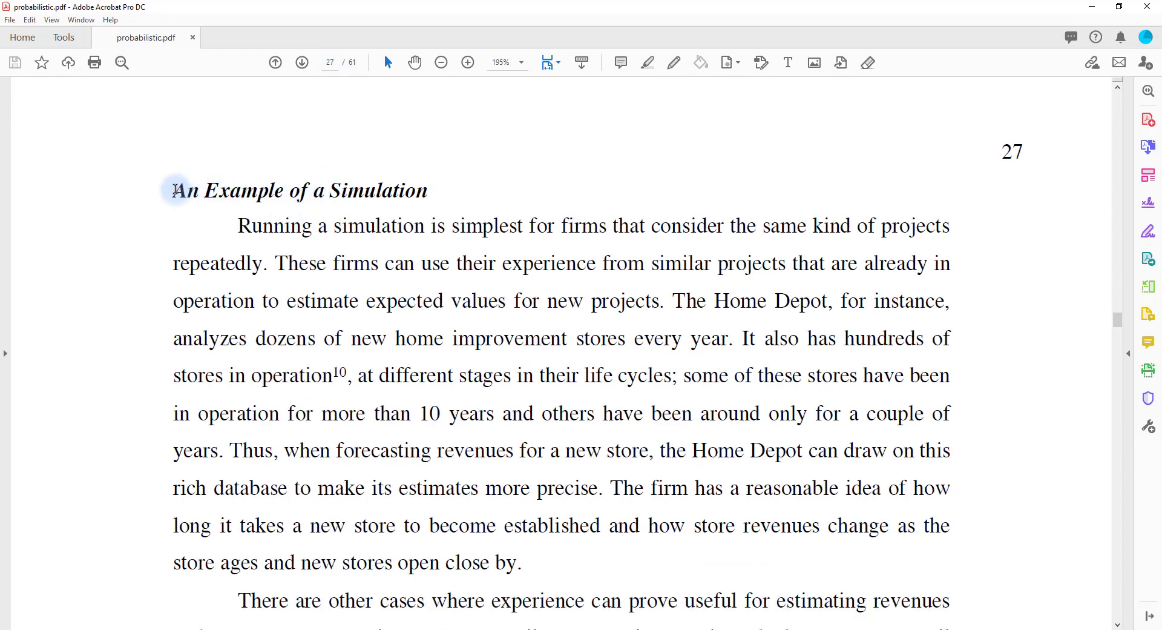
pyautogui.moveTo(177, 192); pyautogui.dragTo(424, 194)
pyautogui.click(260, 200)
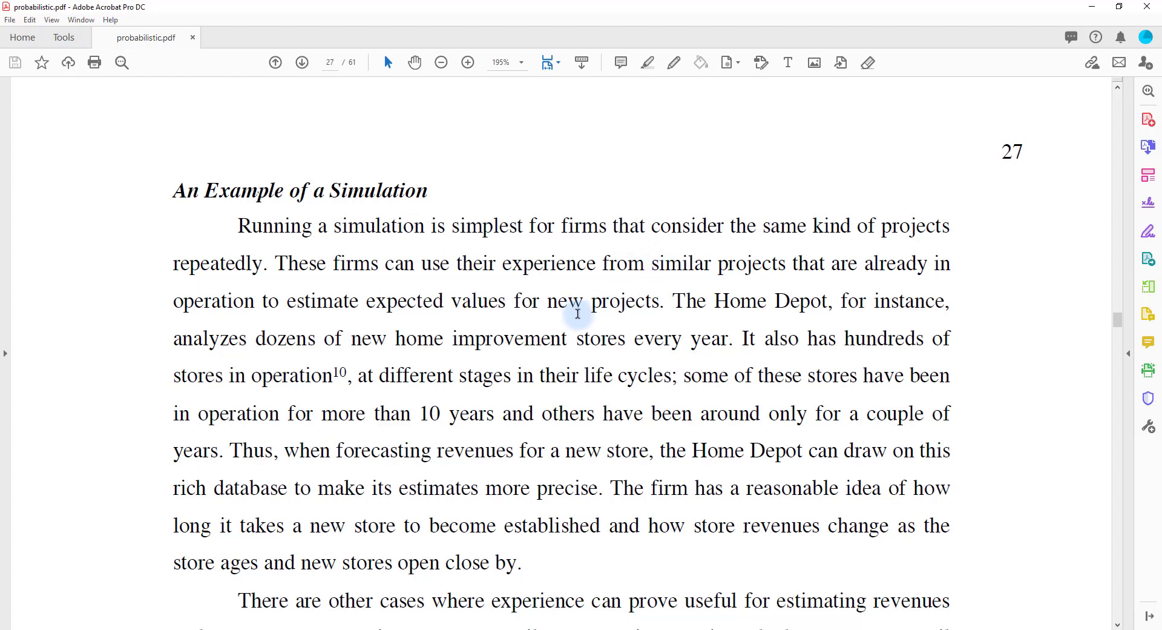
# - Read the Home Depot example on page 27 and examine the store revenue distribution in Figure 6.8
pyautogui.scroll(-5, 578, 313)
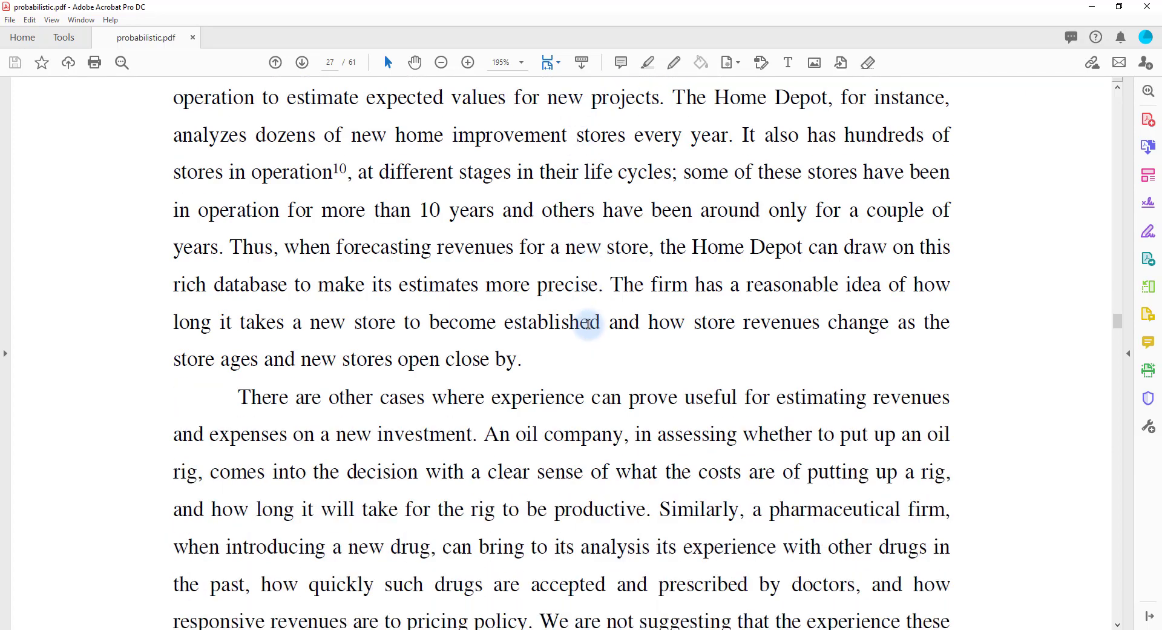
pyautogui.scroll(-12, 587, 322)
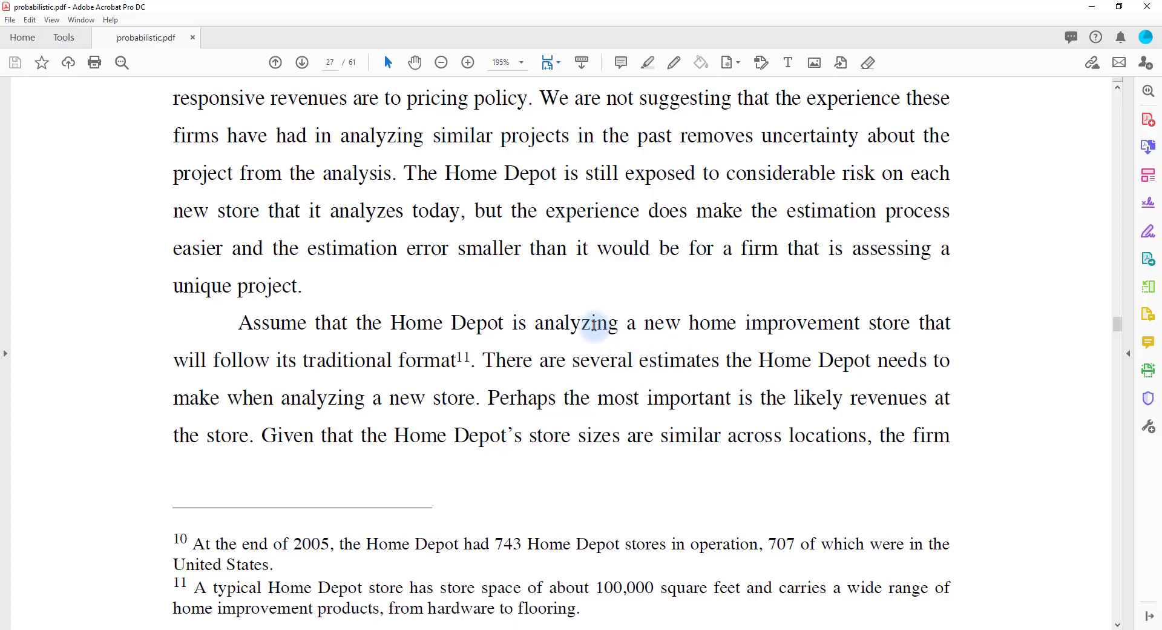
pyautogui.scroll(-2, 624, 339)
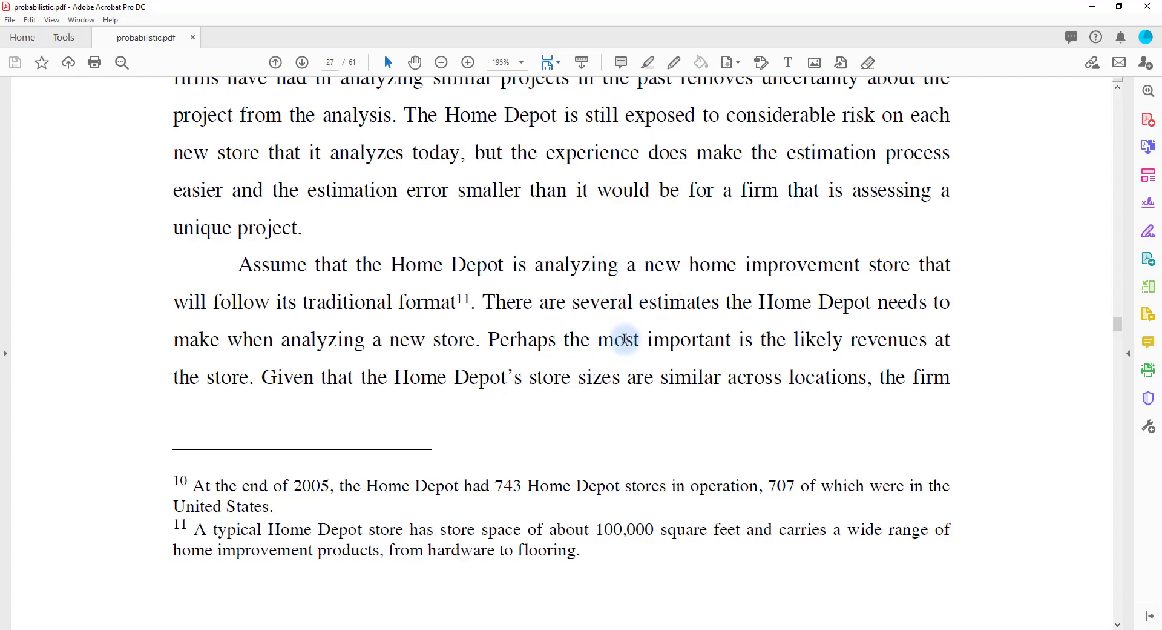
pyautogui.scroll(-15, 624, 339)
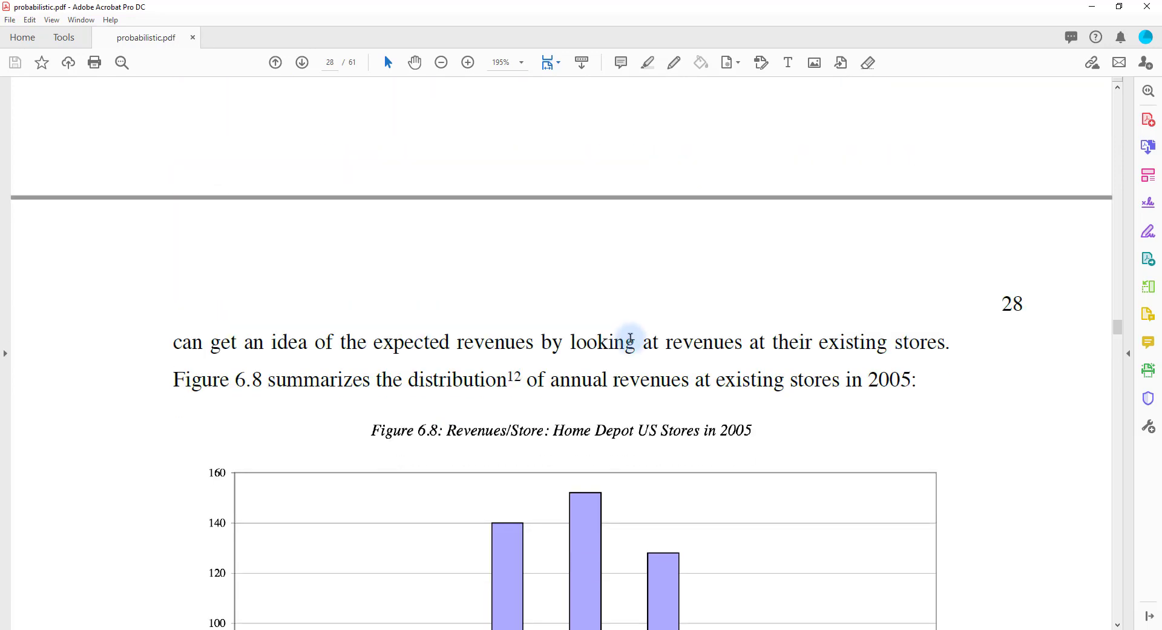
pyautogui.scroll(-3, 630, 337)
pyautogui.scroll(-2, 632, 326)
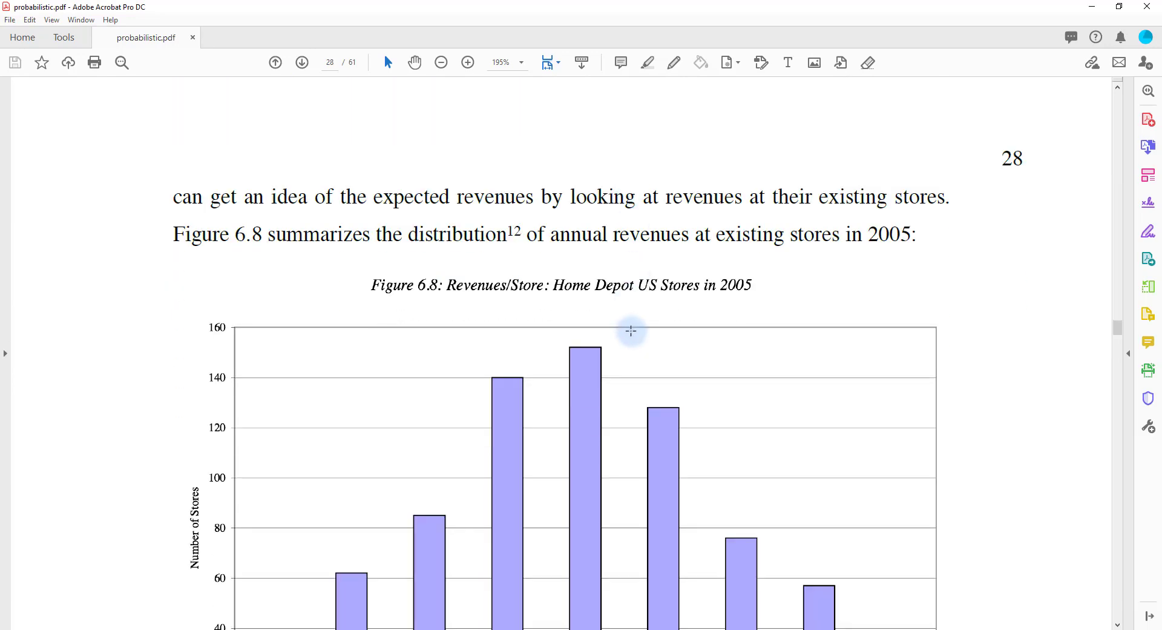
pyautogui.scroll(-3, 631, 332)
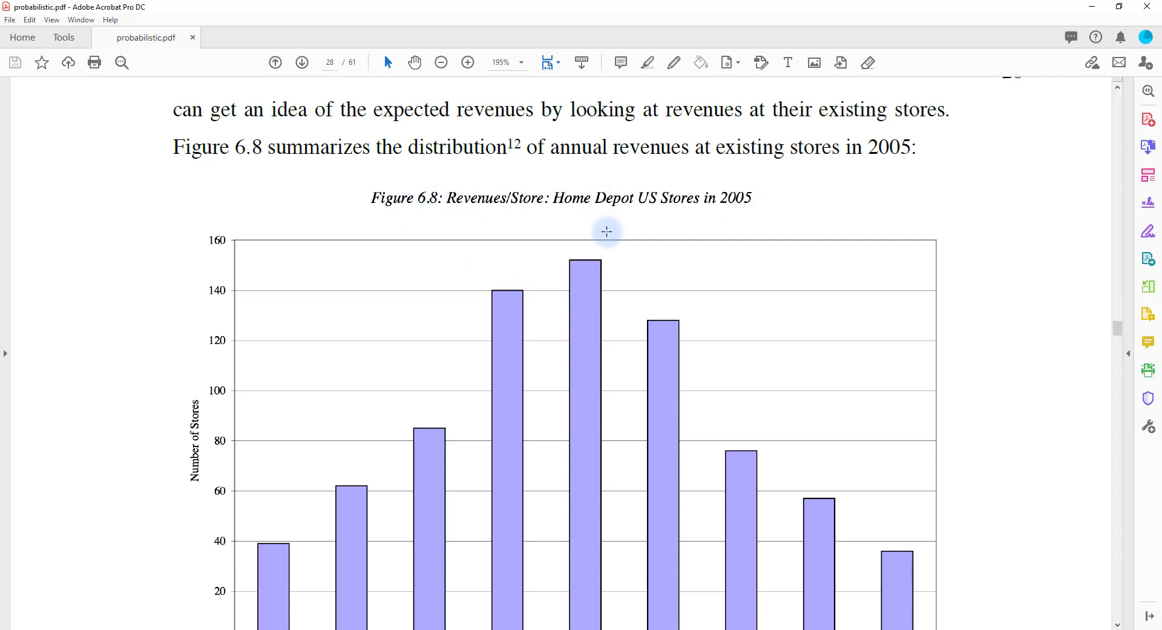
pyautogui.scroll(-4, 604, 226)
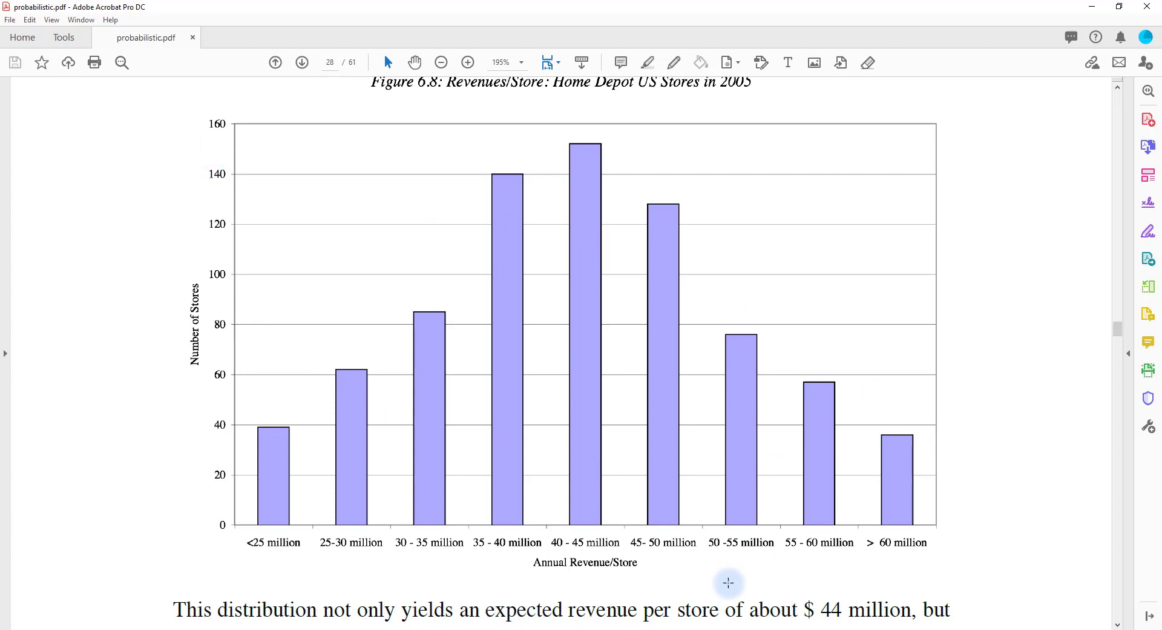
# - Examine the pre-tax operating margin distribution in Figure 6.9 and the real GDP growth chart on page 30
pyautogui.scroll(-15, 646, 272)
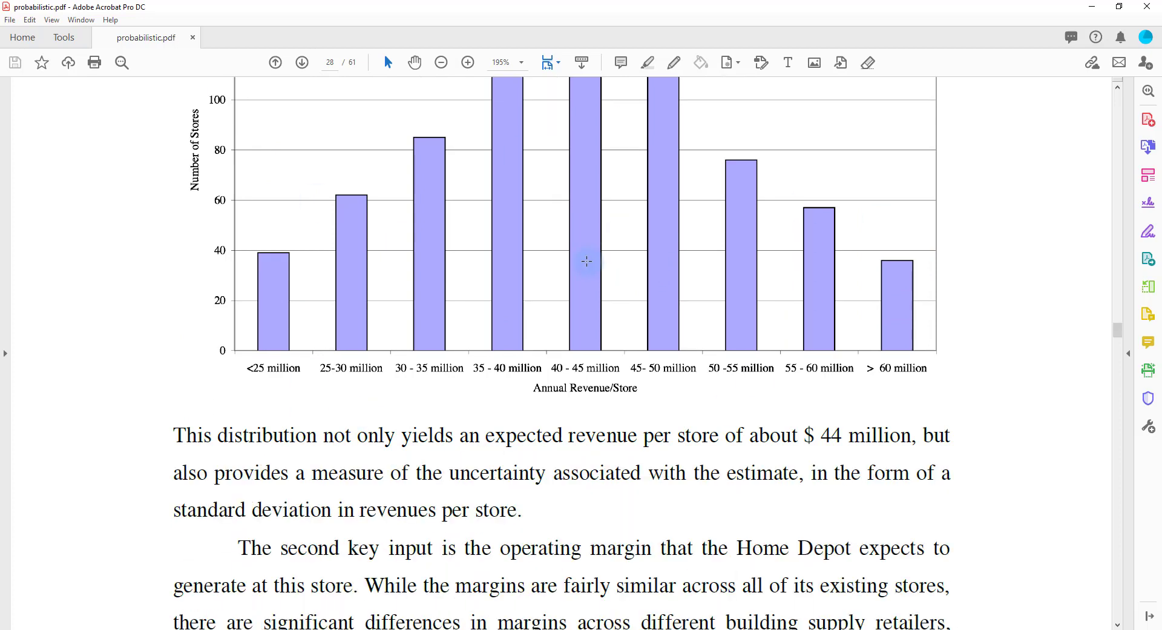
pyautogui.scroll(-20, 583, 259)
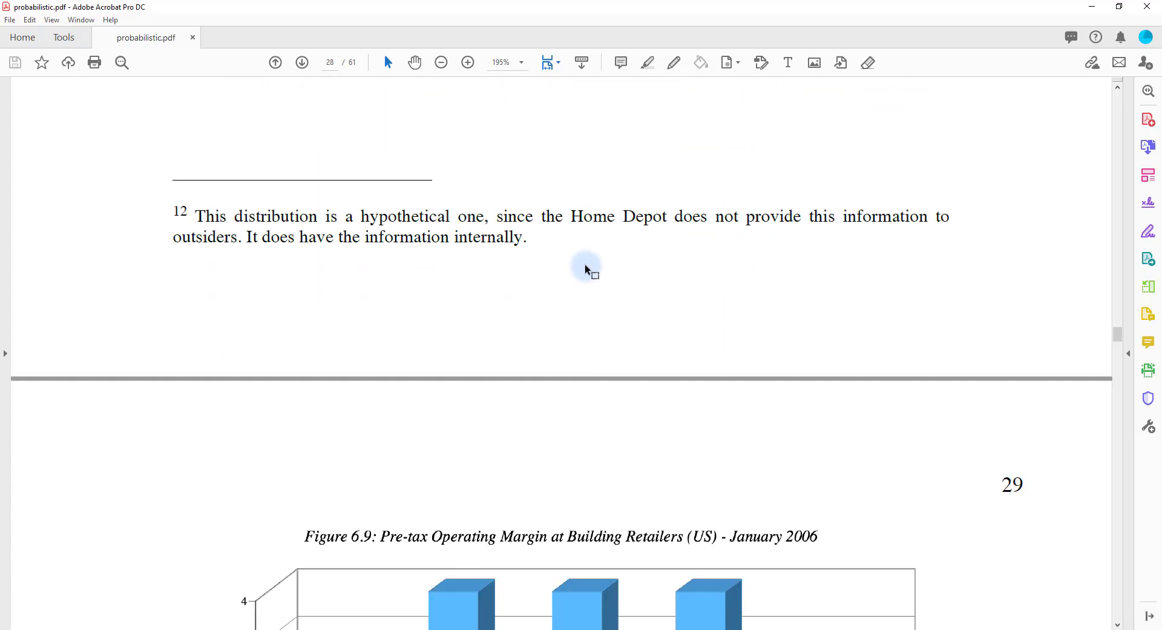
pyautogui.scroll(-4, 588, 266)
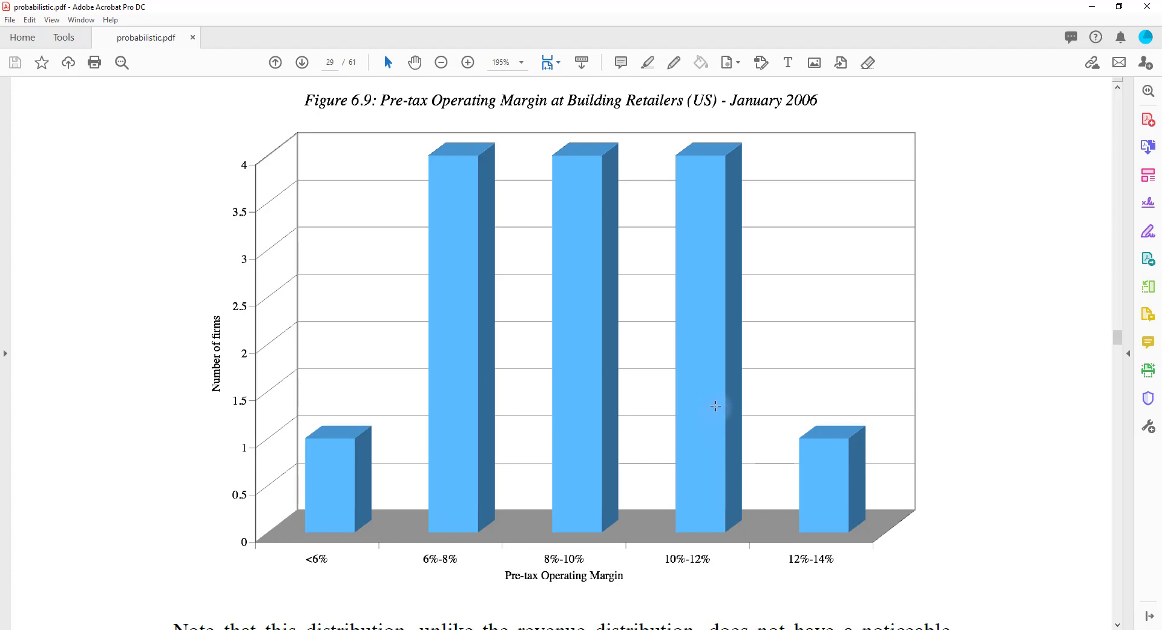
pyautogui.scroll(-5, 714, 411)
pyautogui.scroll(-5, 714, 385)
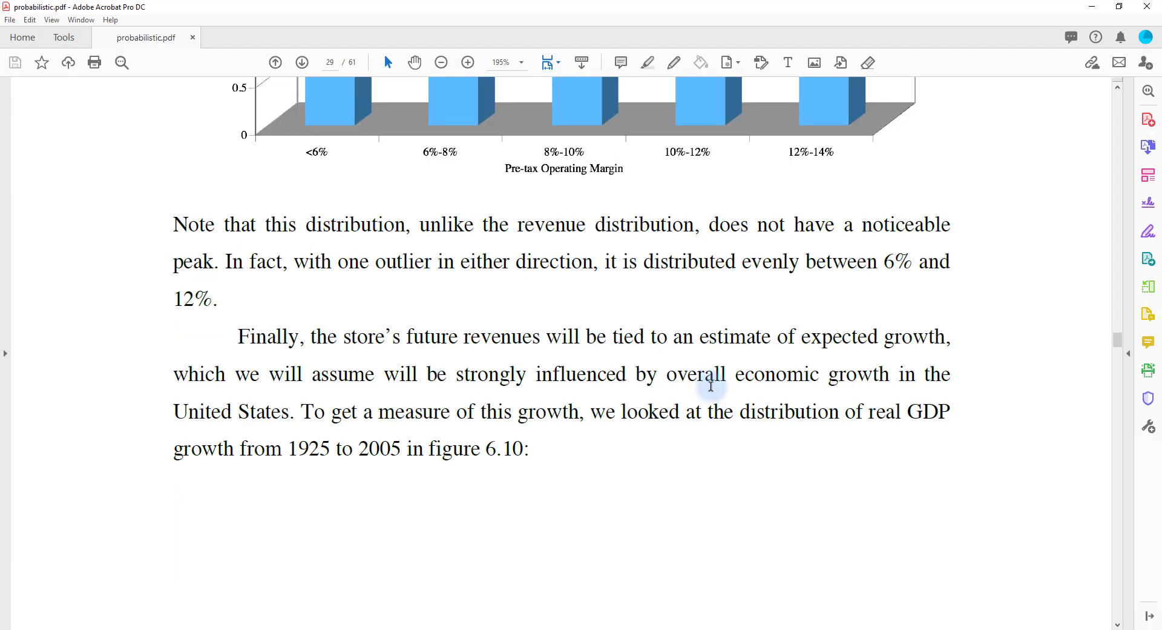
pyautogui.scroll(-10, 712, 387)
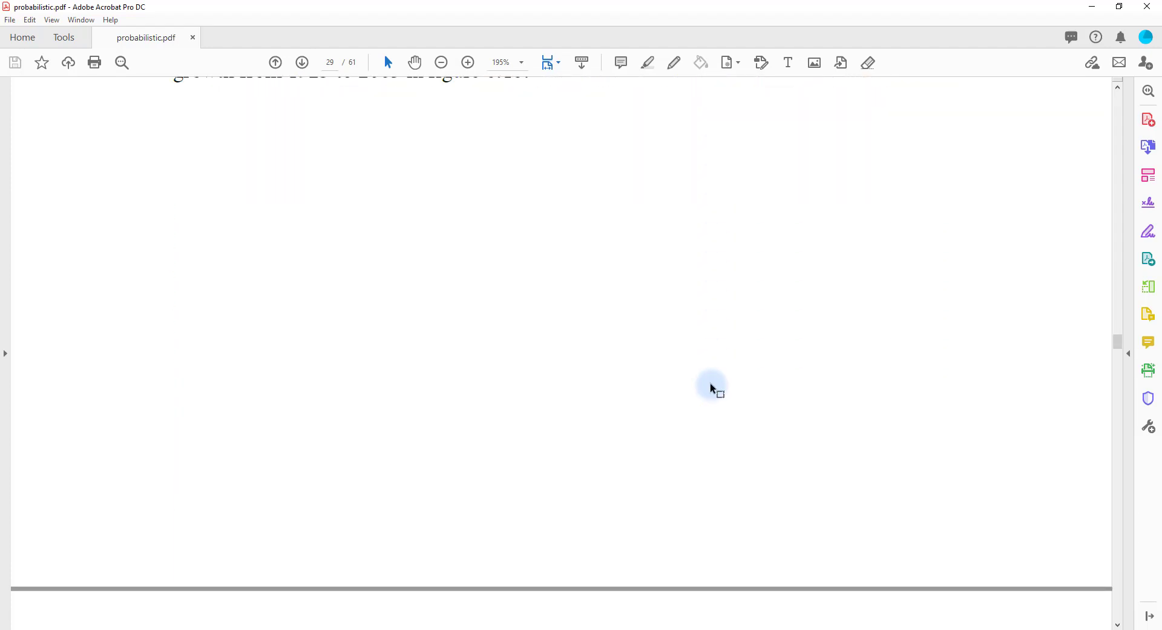
pyautogui.scroll(-3, 709, 380)
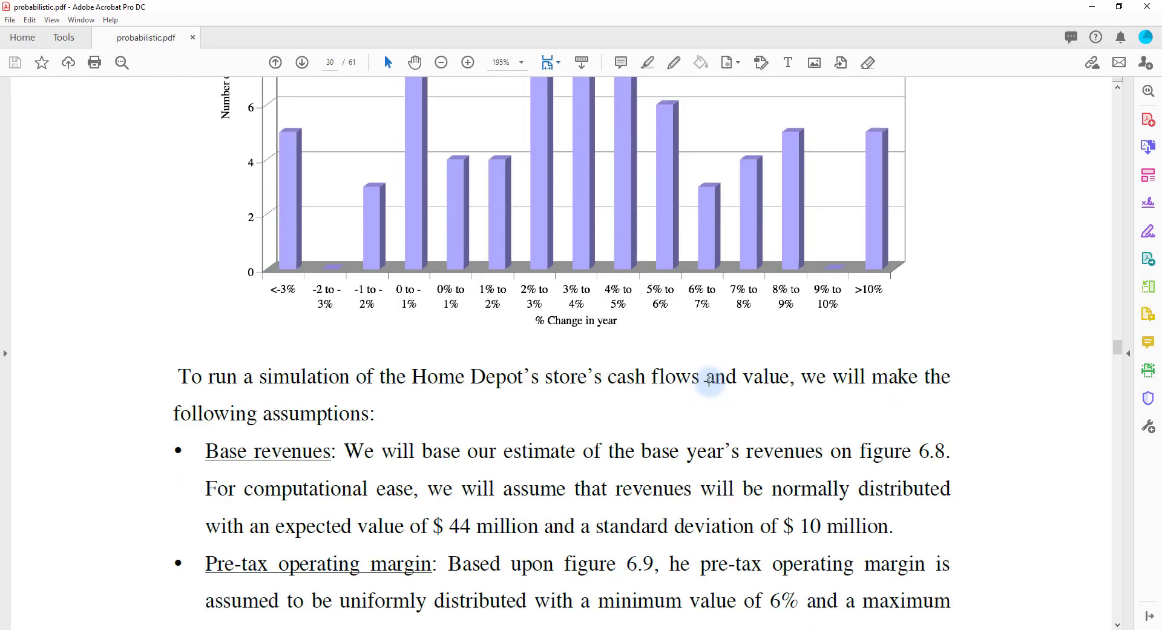
pyautogui.scroll(-1, 678, 310)
pyautogui.scroll(1, 545, 363)
pyautogui.scroll(1, 459, 376)
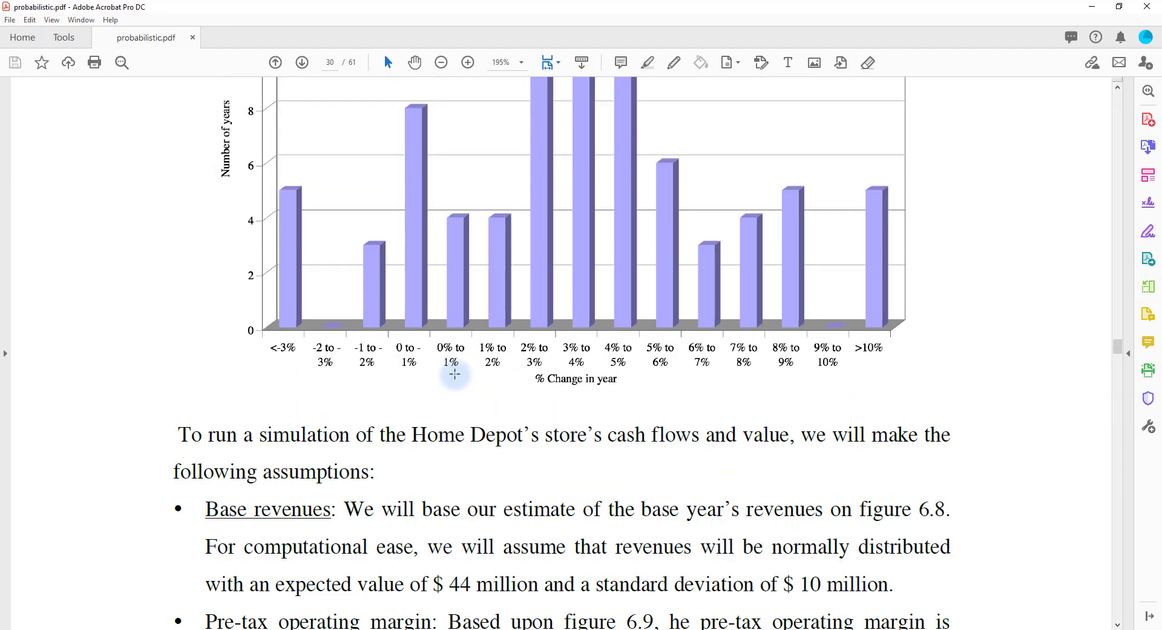
# - Highlight "expected value of $ 44 million", "standard deviation of $ 10 million" and "normally distributed" in the Base revenues assumption
pyautogui.scroll(-2, 447, 389)
pyautogui.scroll(-1, 414, 363)
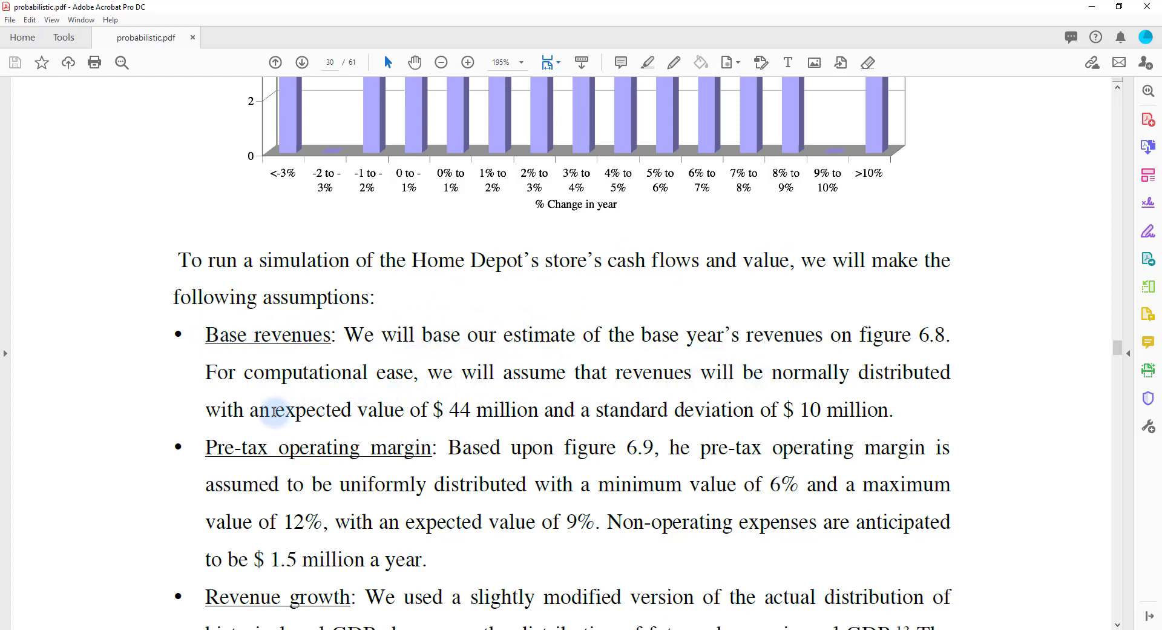
pyautogui.moveTo(274, 411); pyautogui.dragTo(540, 411)
pyautogui.click(503, 388)
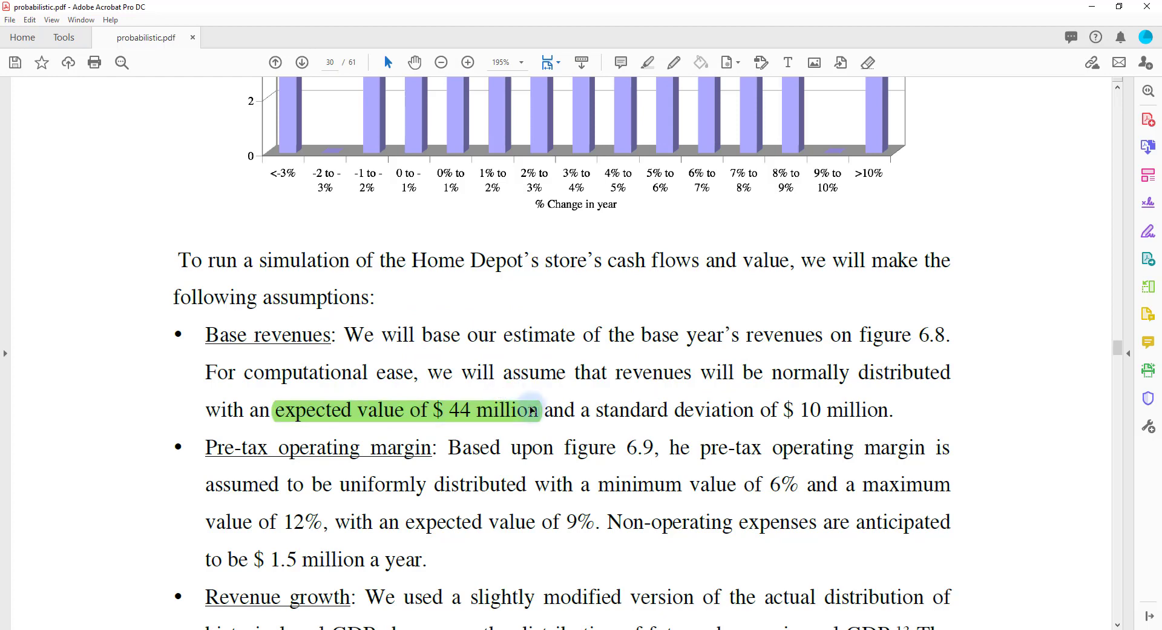
pyautogui.moveTo(612, 407); pyautogui.dragTo(889, 411)
pyautogui.click(902, 386)
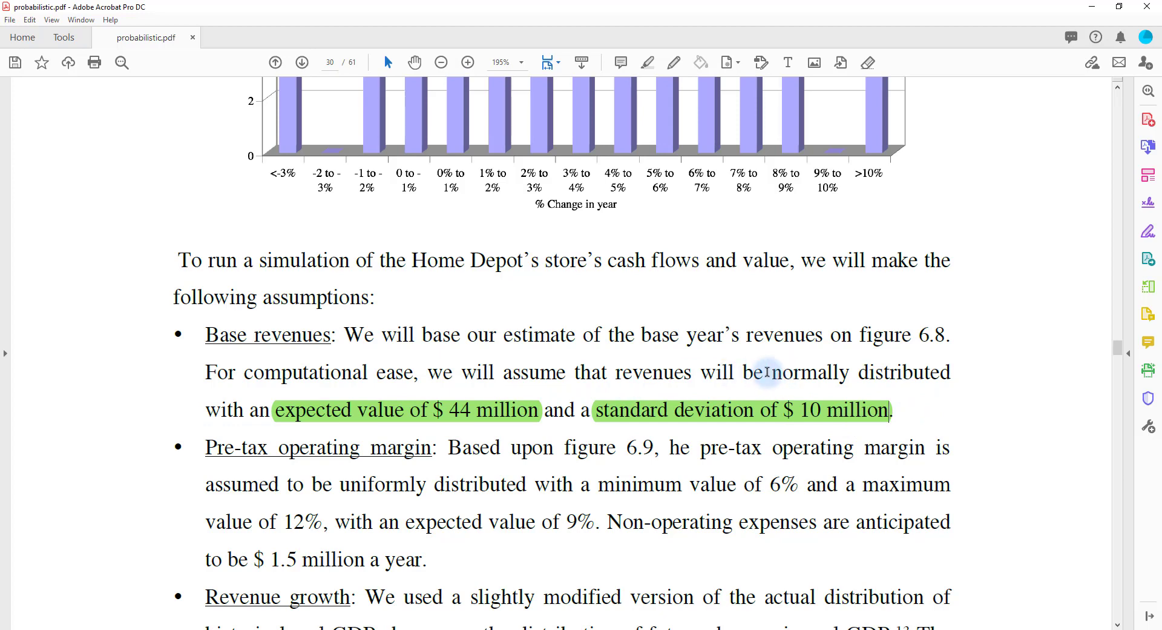
pyautogui.moveTo(767, 371); pyautogui.dragTo(952, 374)
pyautogui.click(932, 349)
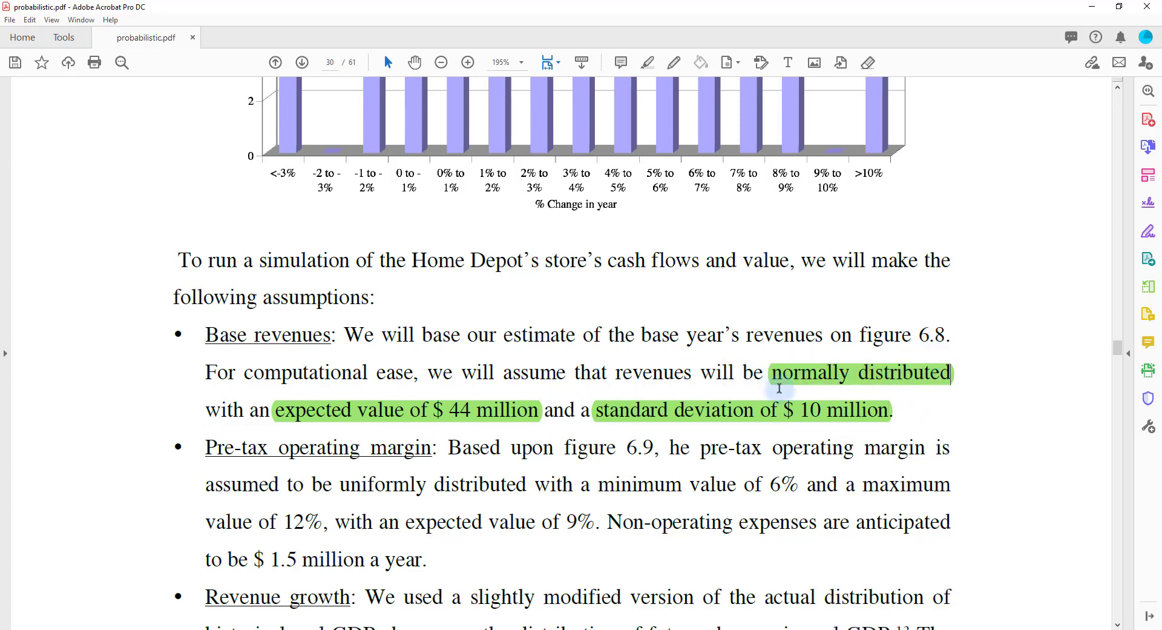
# - Highlight "uniformly distributed", "minimum value of 6%", "maximum value of 12%" and "expected value of 9%" in the Pre-tax operating margin assumption
pyautogui.scroll(-2, 369, 406)
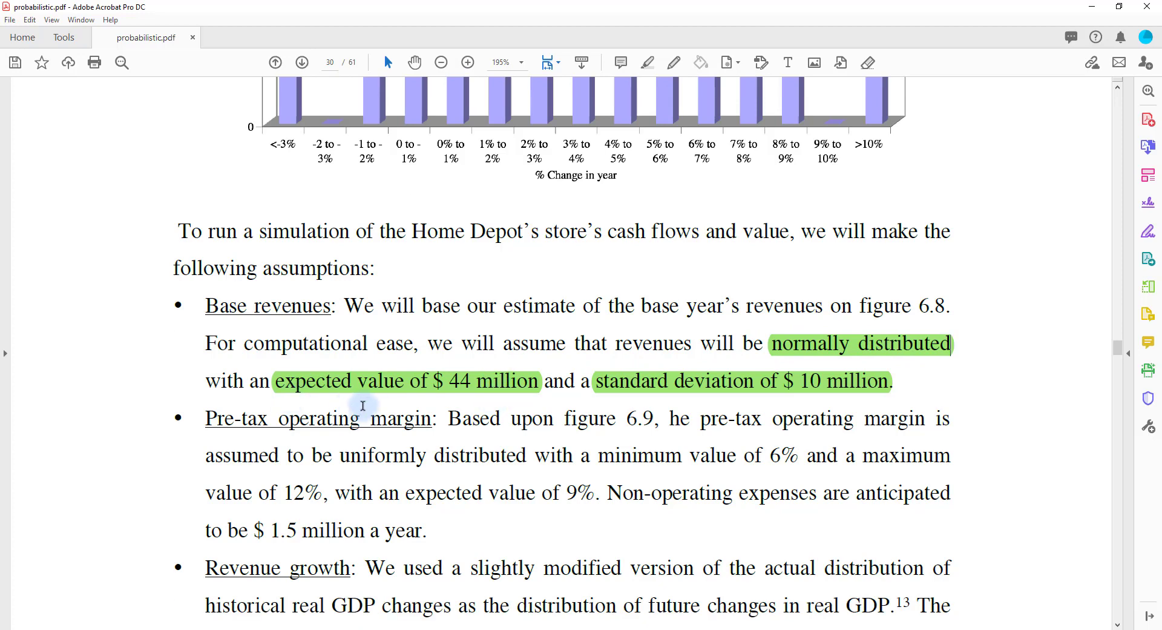
pyautogui.scroll(-1, 508, 379)
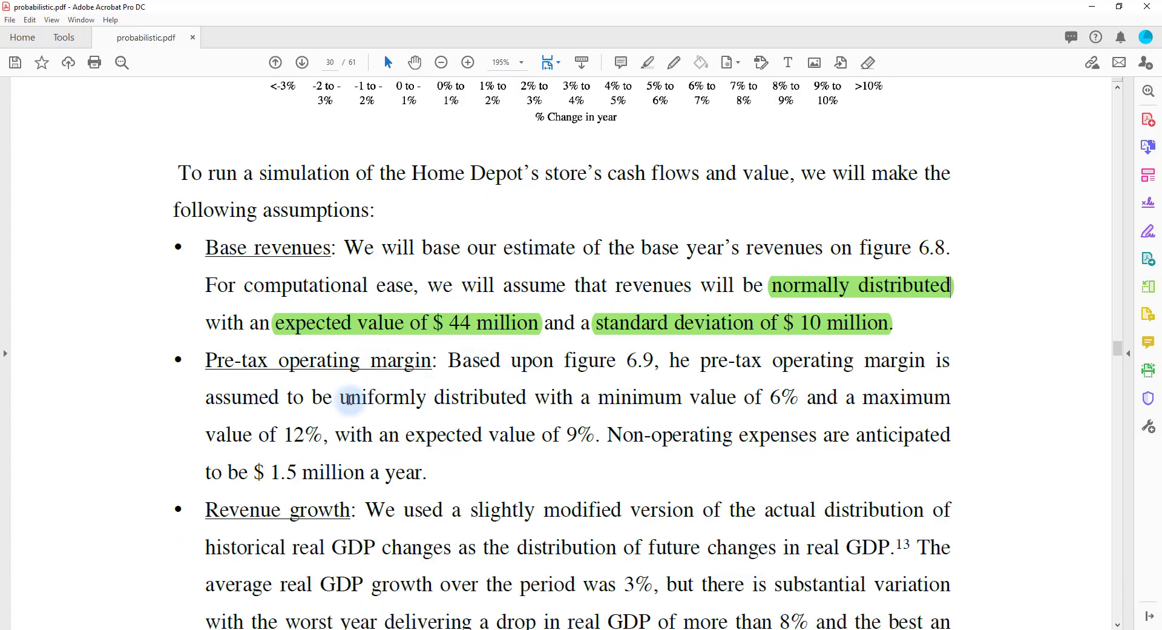
pyautogui.moveTo(341, 397); pyautogui.dragTo(496, 397)
pyautogui.click(513, 374)
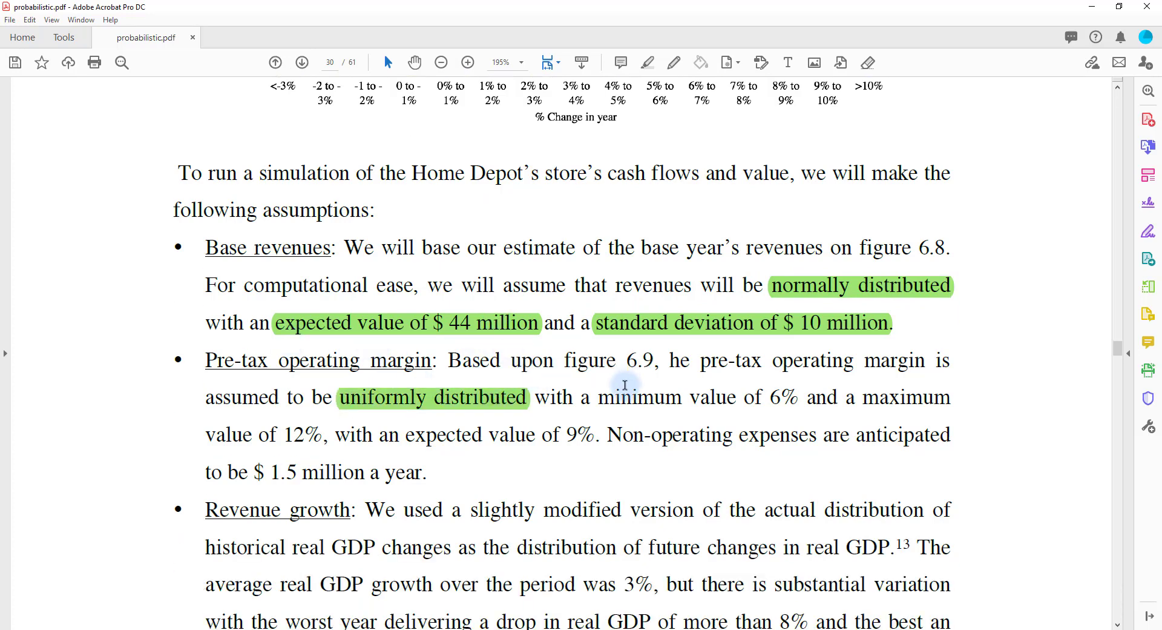
pyautogui.moveTo(598, 397); pyautogui.dragTo(323, 435)
pyautogui.click(815, 374)
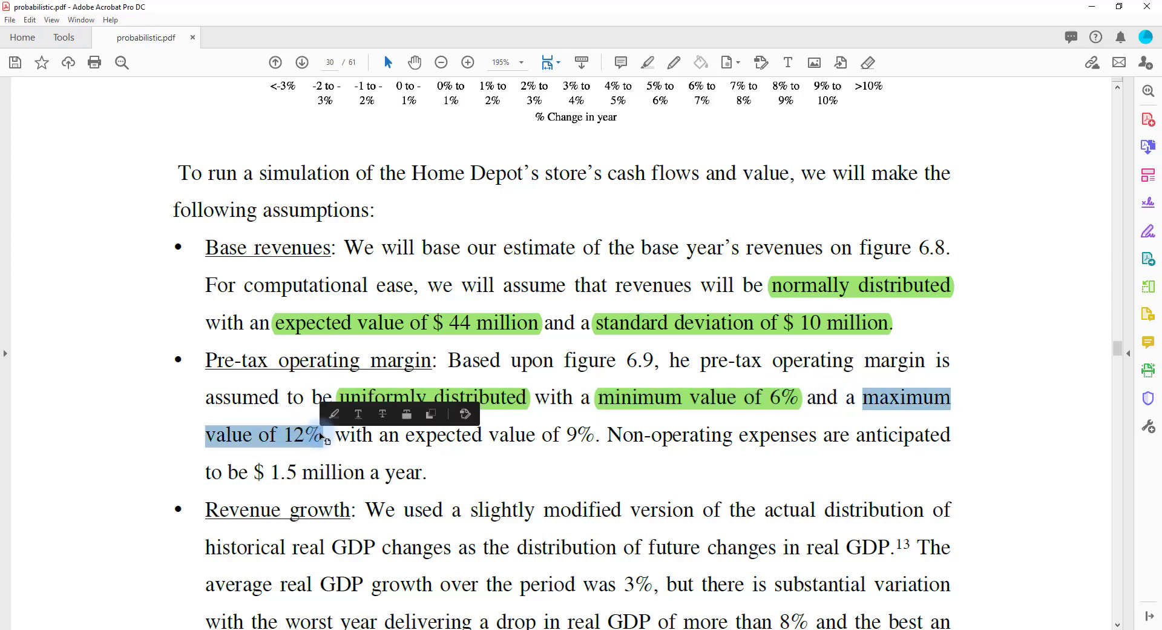
pyautogui.click(332, 413)
pyautogui.moveTo(404, 435); pyautogui.dragTo(600, 434)
pyautogui.click(592, 412)
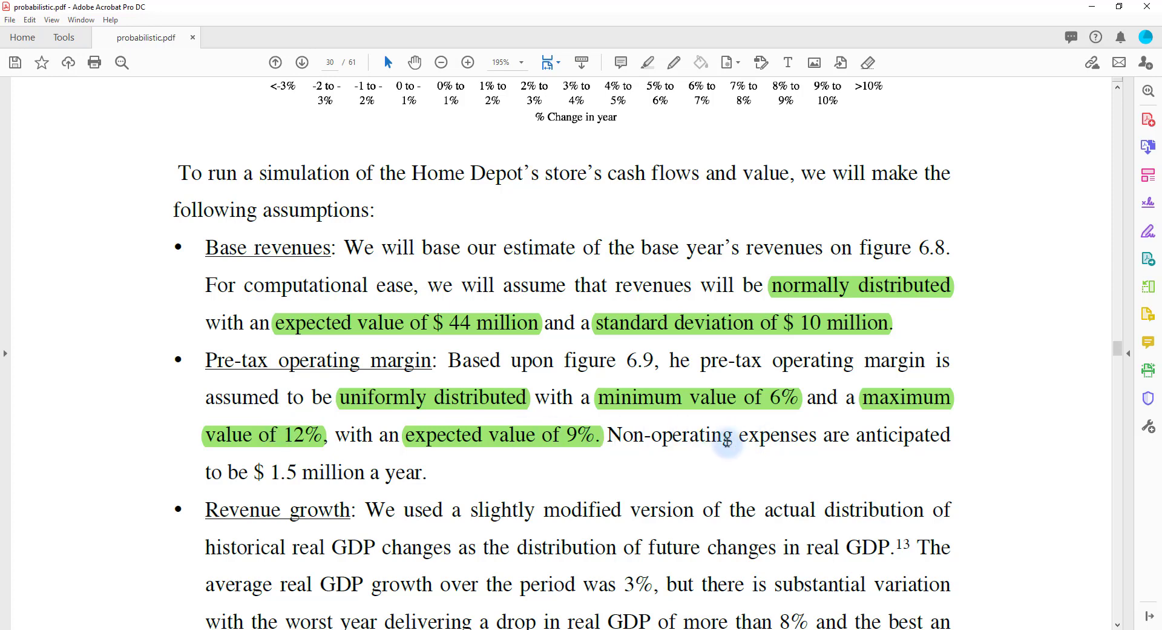
# - Highlight "Non-operating expenses" and "$ 1.5 million a year" in the Pre-tax operating margin assumption
pyautogui.moveTo(623, 436); pyautogui.dragTo(777, 443)
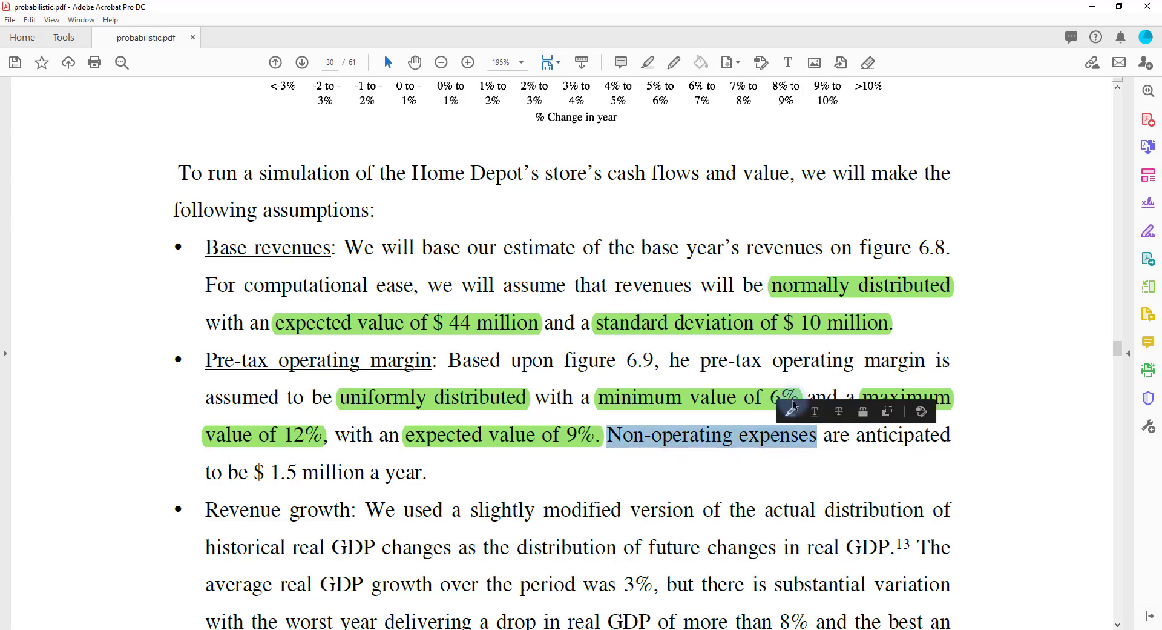
pyautogui.click(794, 410)
pyautogui.moveTo(250, 471); pyautogui.dragTo(422, 473)
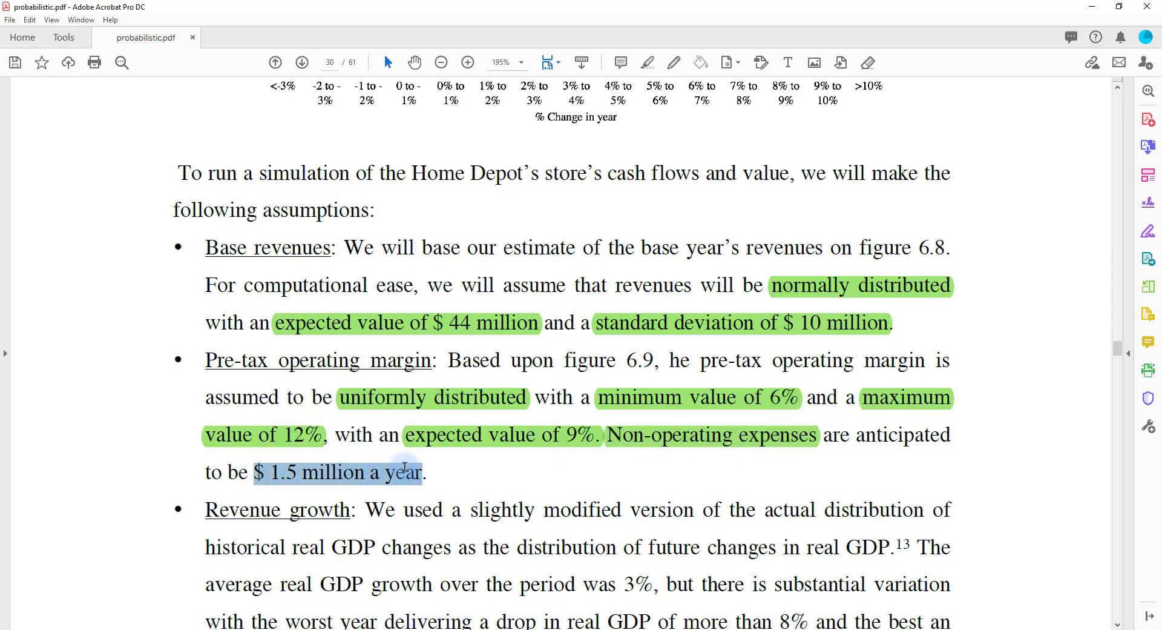
pyautogui.click(412, 451)
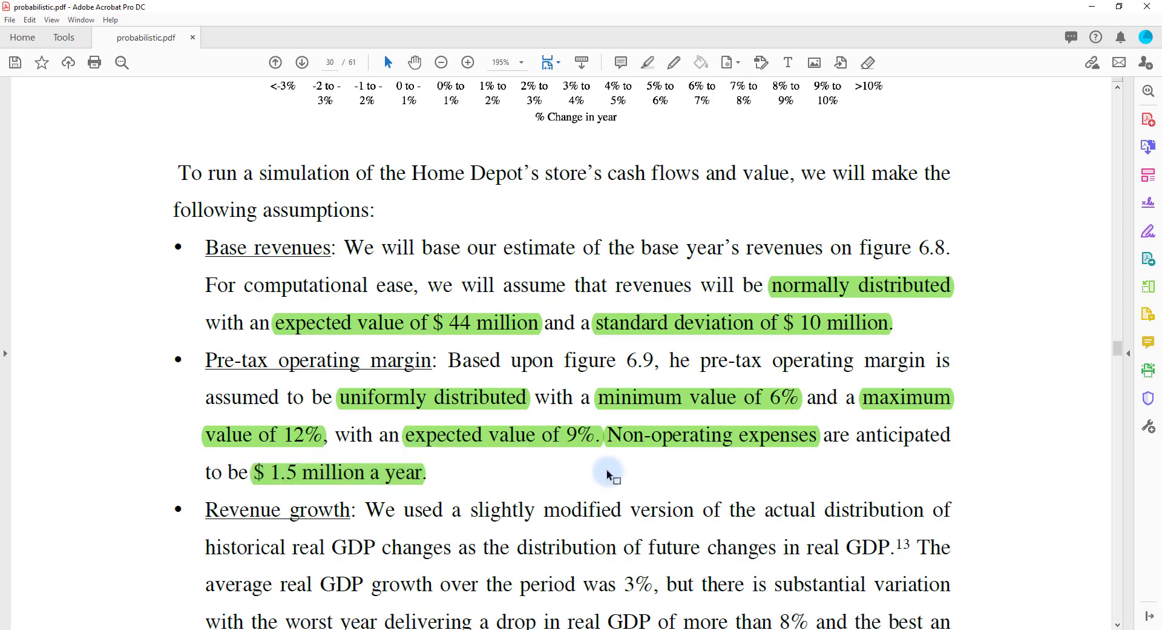
# - Highlight "average real GDP growth over the period was 3%," and "expected inflation rate is 2%." in the Revenue growth assumption
pyautogui.scroll(-3, 414, 394)
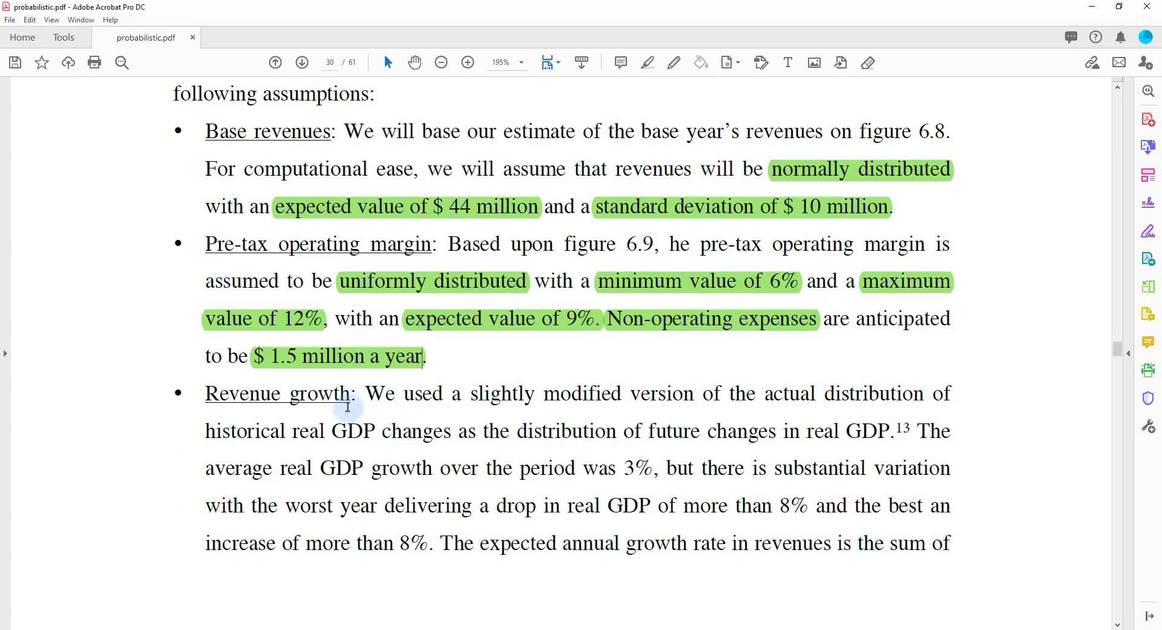
pyautogui.moveTo(205, 467); pyautogui.dragTo(651, 457)
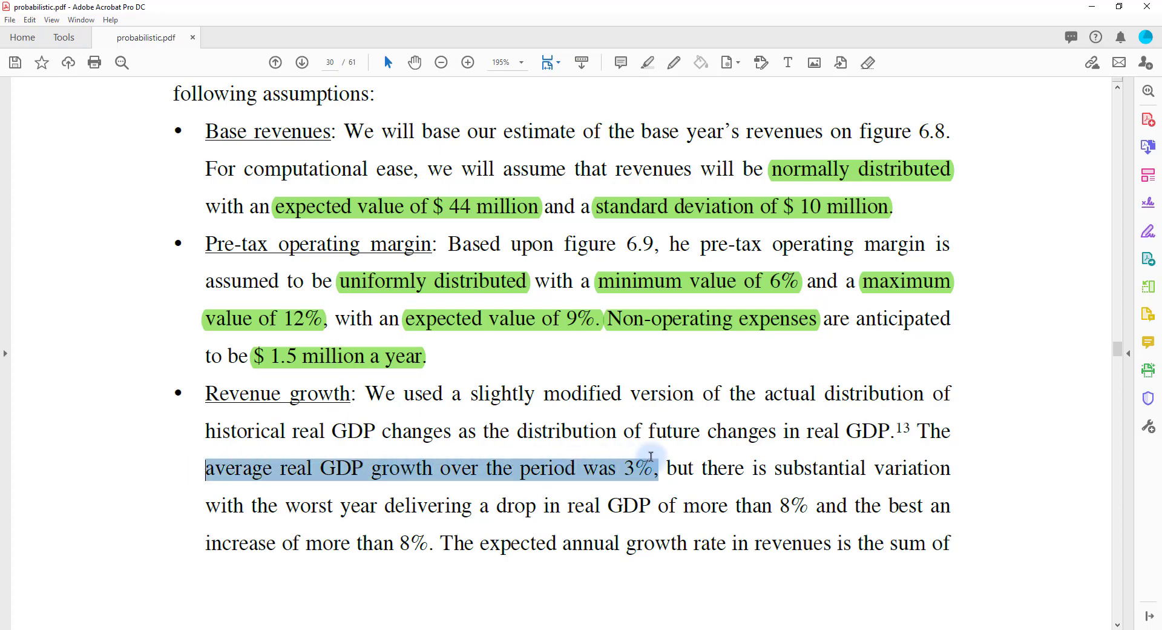
pyautogui.click(653, 443)
pyautogui.scroll(-4, 484, 429)
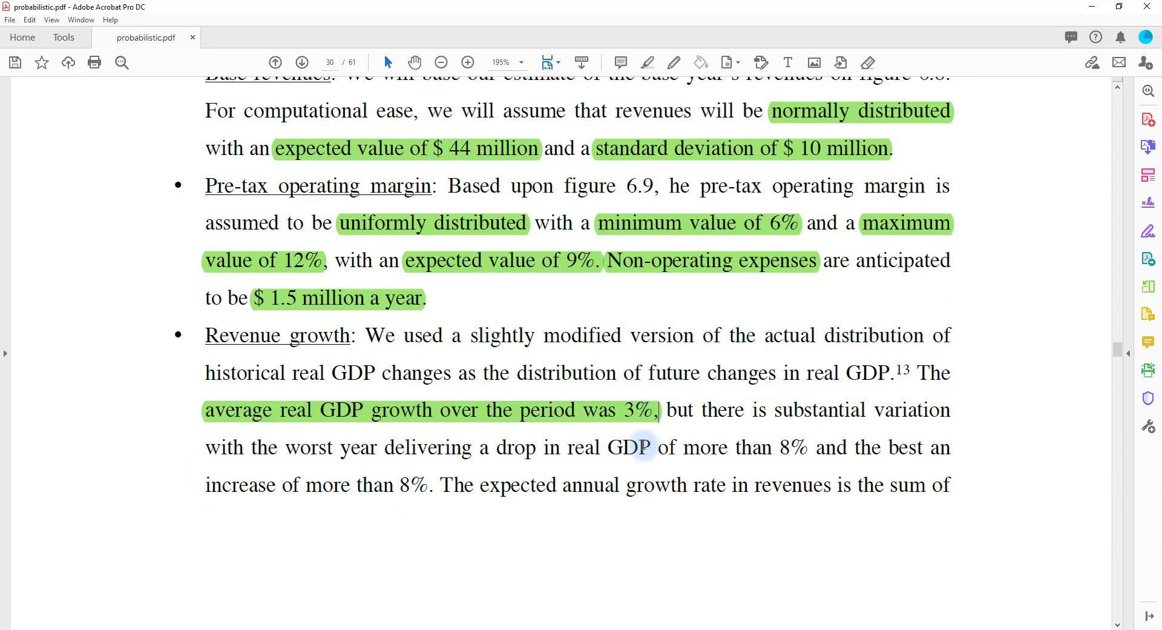
pyautogui.scroll(-7, 485, 430)
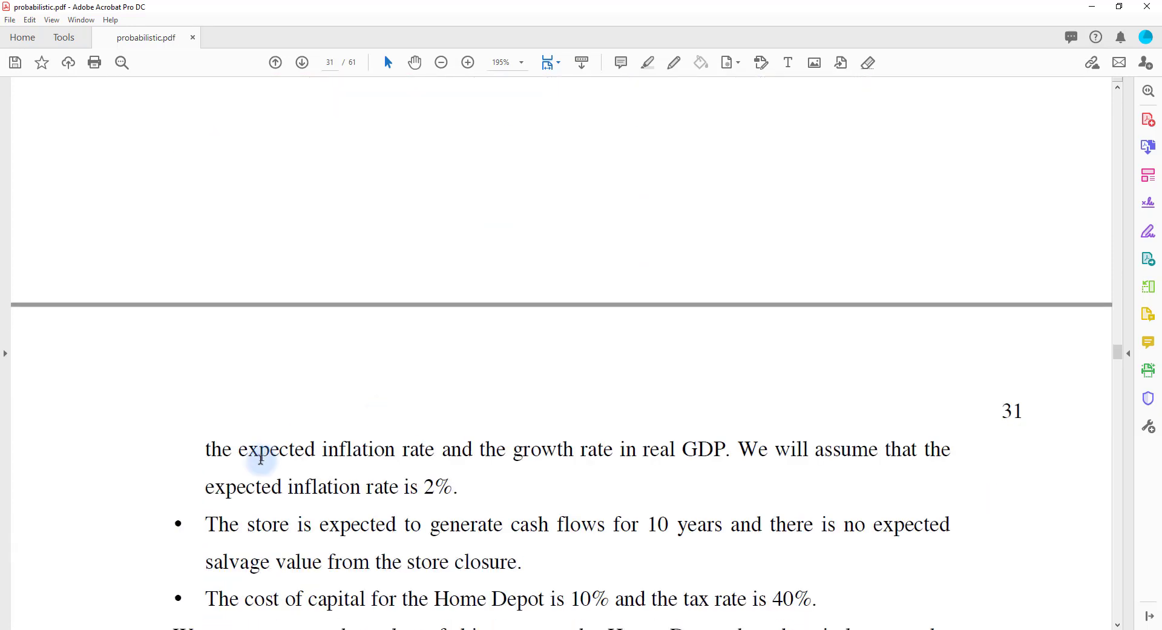
pyautogui.moveTo(207, 486); pyautogui.dragTo(461, 488)
pyautogui.click(475, 466)
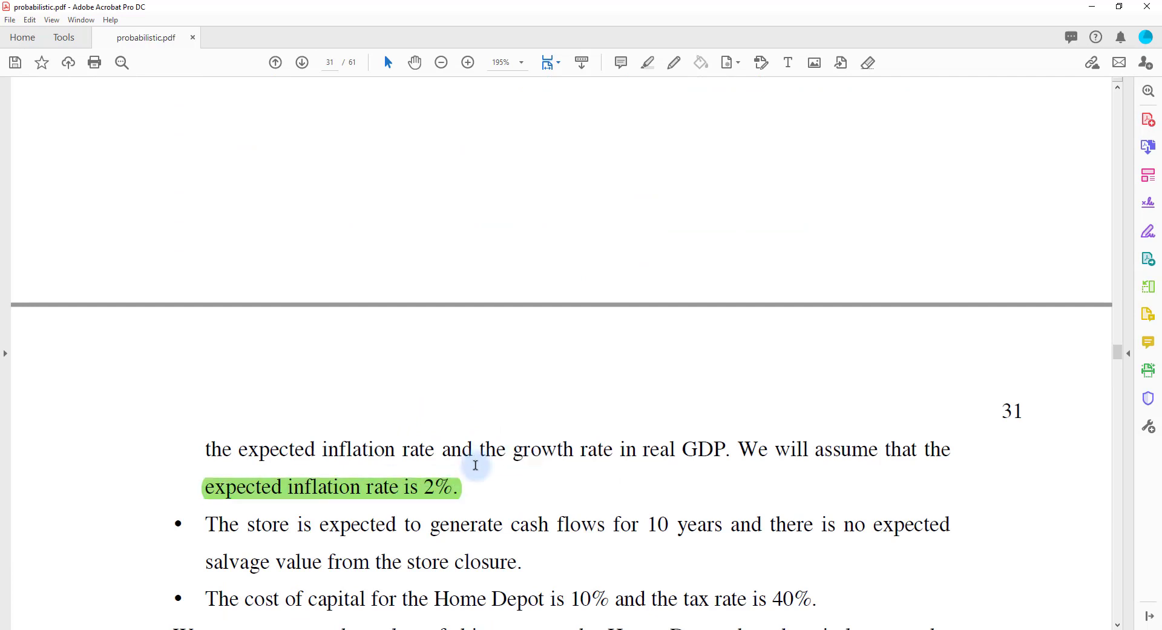
# - Highlight "10 years" and "no expected salvage value from the store closure" in the assumption about the store's cash flows
pyautogui.scroll(4, 475, 454)
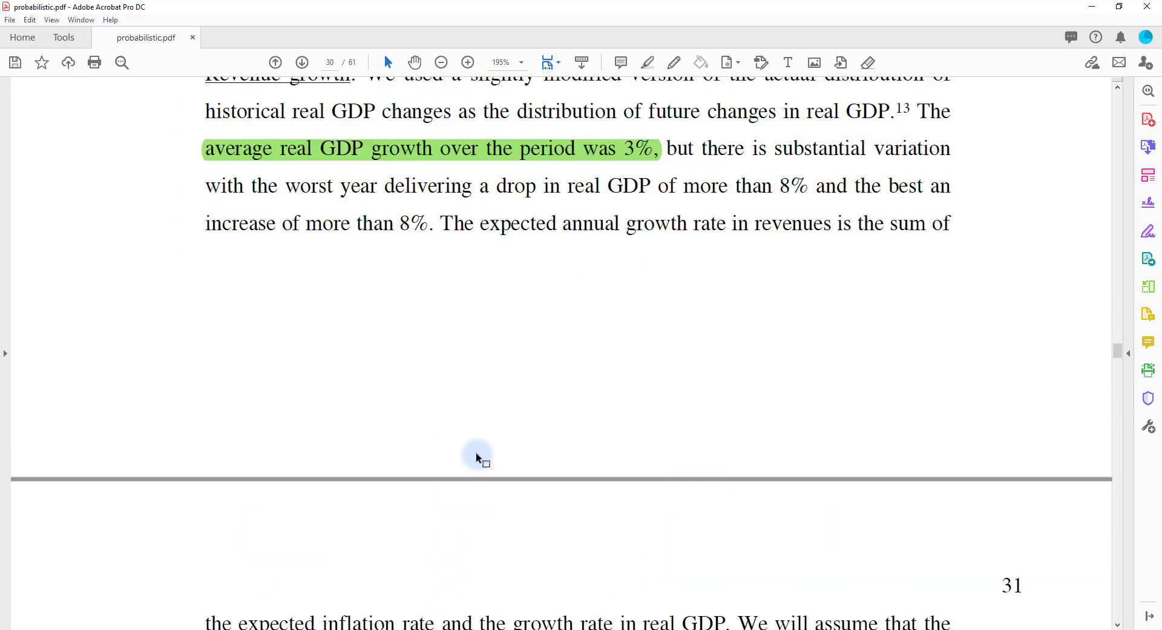
pyautogui.scroll(-4, 475, 454)
pyautogui.scroll(-3, 473, 450)
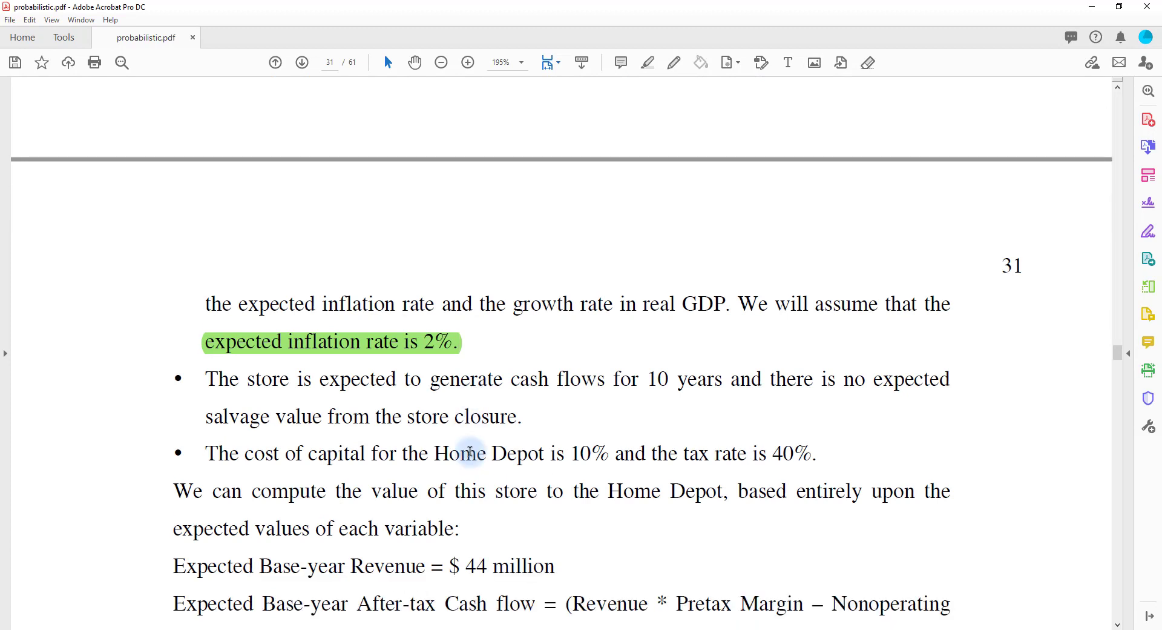
pyautogui.scroll(-1, 521, 356)
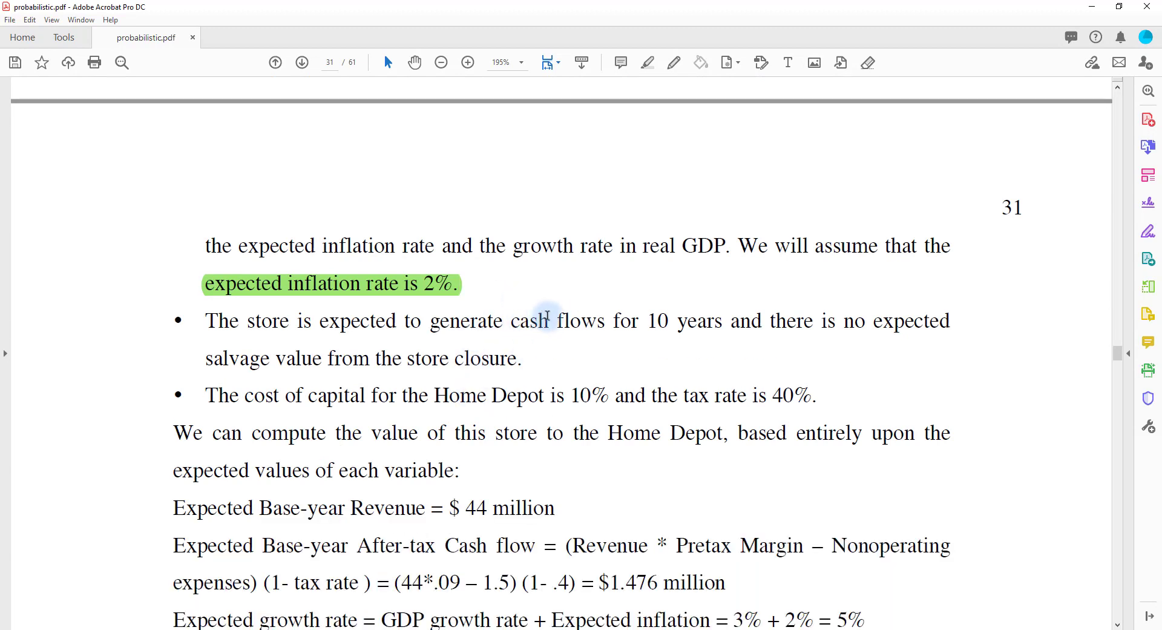
pyautogui.moveTo(719, 321); pyautogui.dragTo(646, 321)
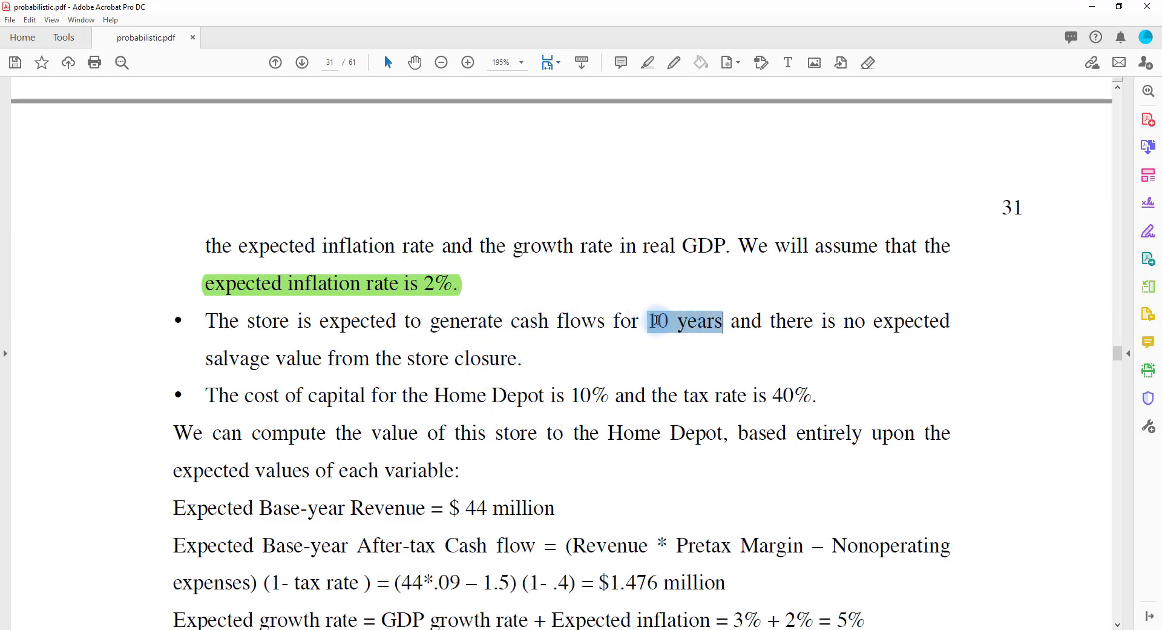
pyautogui.click(672, 293)
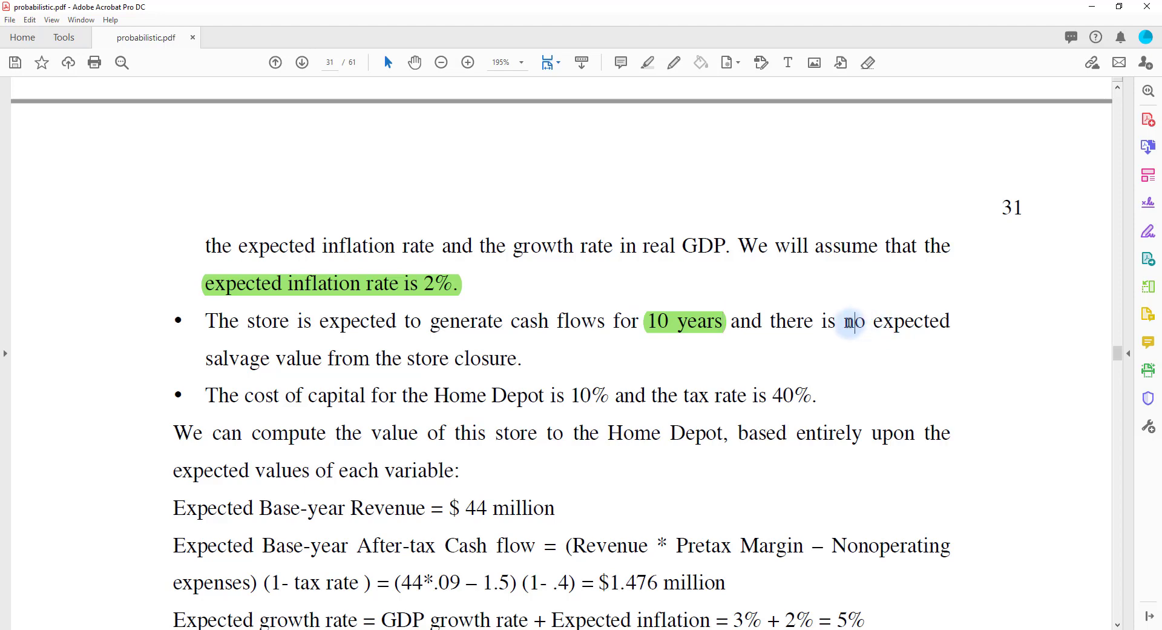
pyautogui.moveTo(853, 322); pyautogui.dragTo(513, 343)
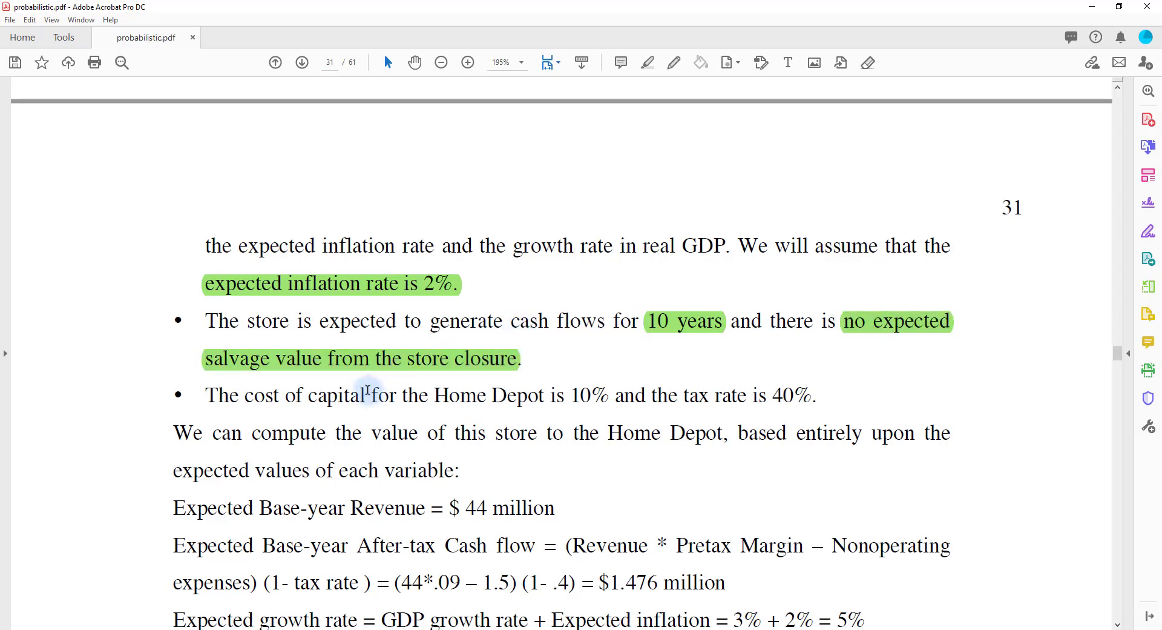
# - Highlight "cost of capital", "10%" and "tax rate is 40%." in the last assumption on page 31
pyautogui.moveTo(245, 397); pyautogui.dragTo(366, 396)
pyautogui.click(358, 377)
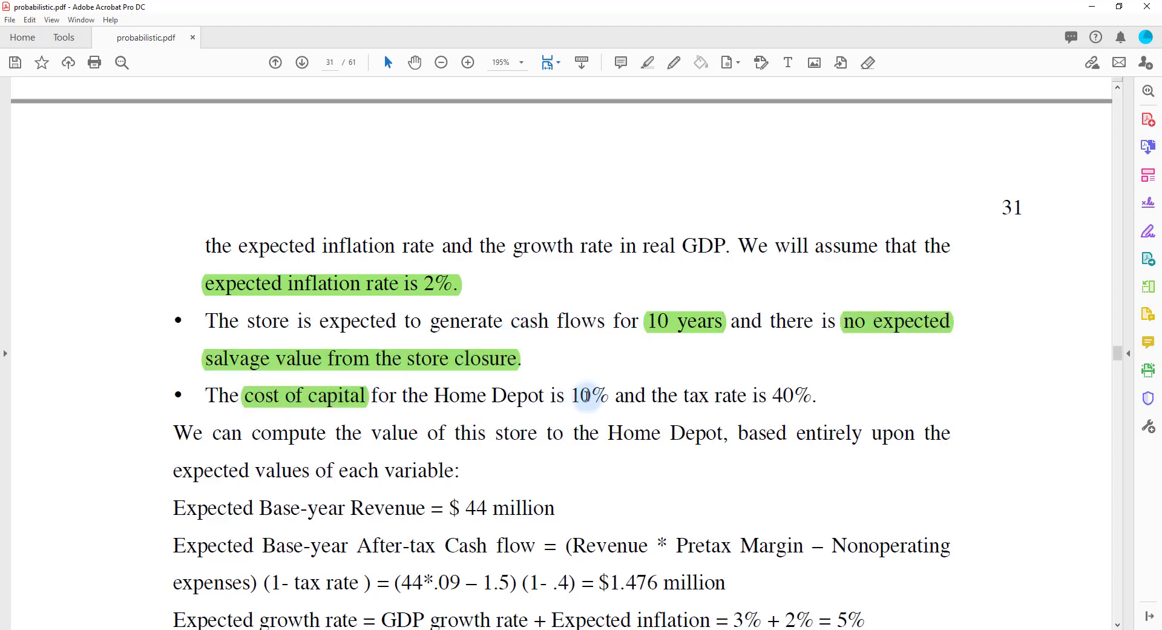
pyautogui.moveTo(574, 395); pyautogui.dragTo(608, 395)
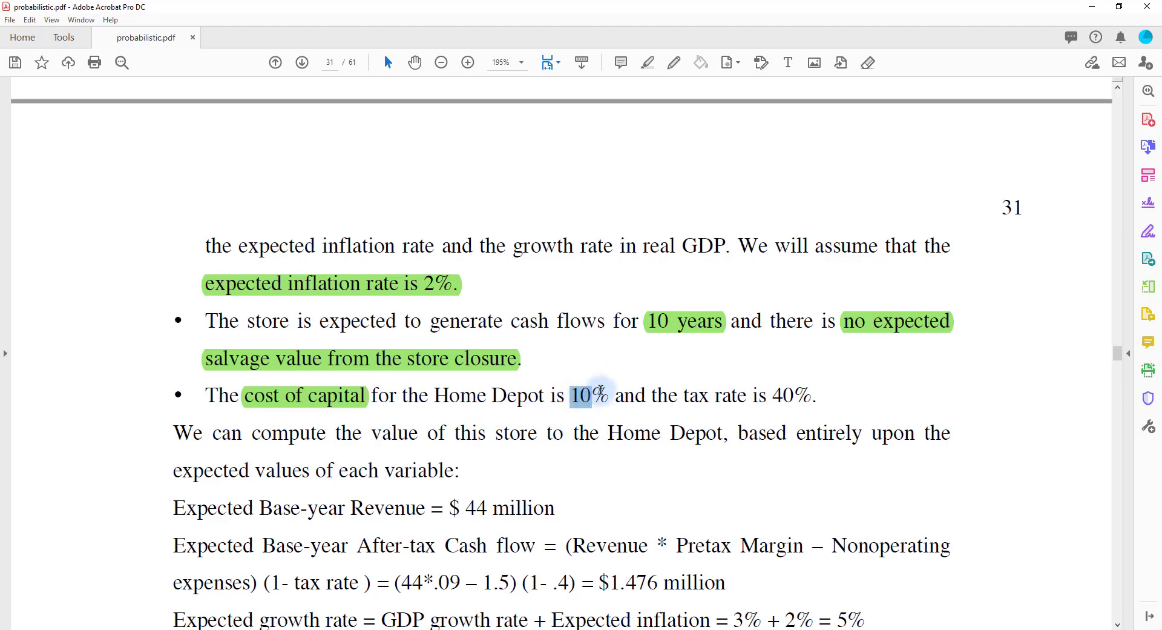
pyautogui.click(602, 376)
pyautogui.moveTo(683, 396); pyautogui.dragTo(819, 396)
pyautogui.click(812, 376)
pyautogui.scroll(-1, 592, 340)
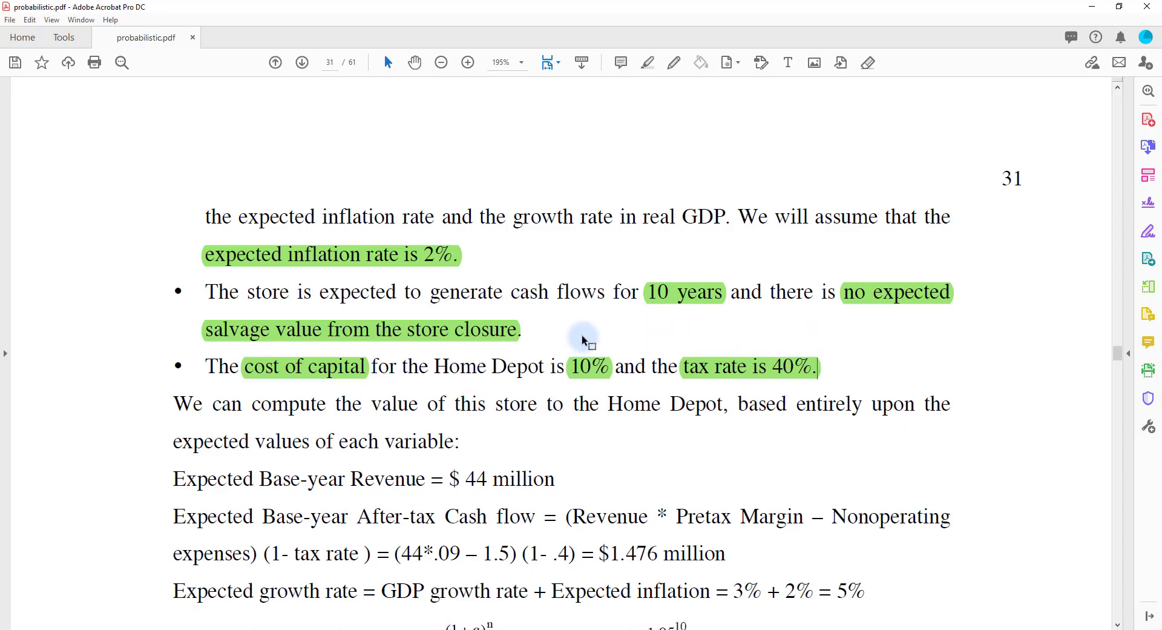
# - Highlight "After-tax Cash flow" in the expected base-year cash flow calculation on page 31
pyautogui.scroll(-5, 584, 340)
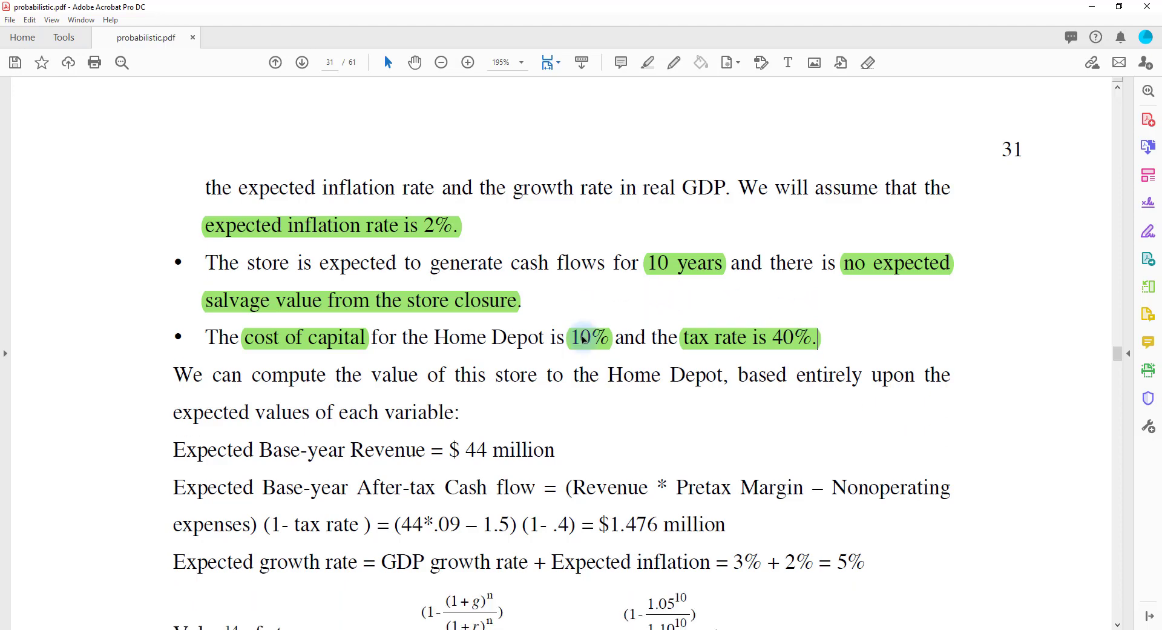
pyautogui.scroll(-2, 418, 357)
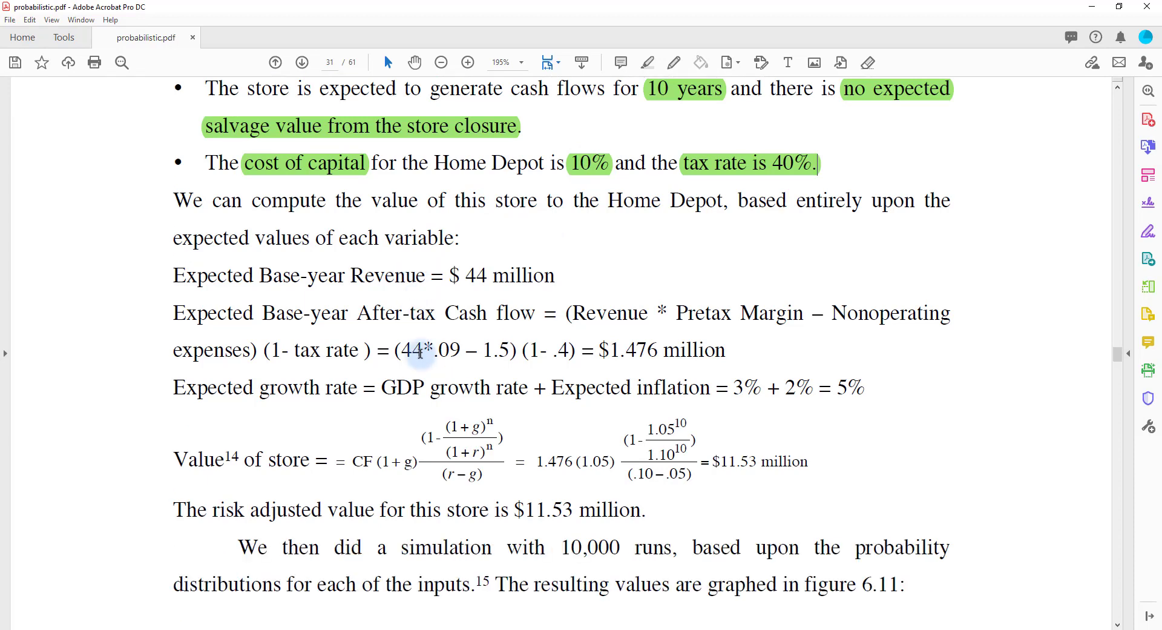
pyautogui.moveTo(345, 275); pyautogui.dragTo(554, 276)
pyautogui.click(437, 300)
pyautogui.click(509, 314)
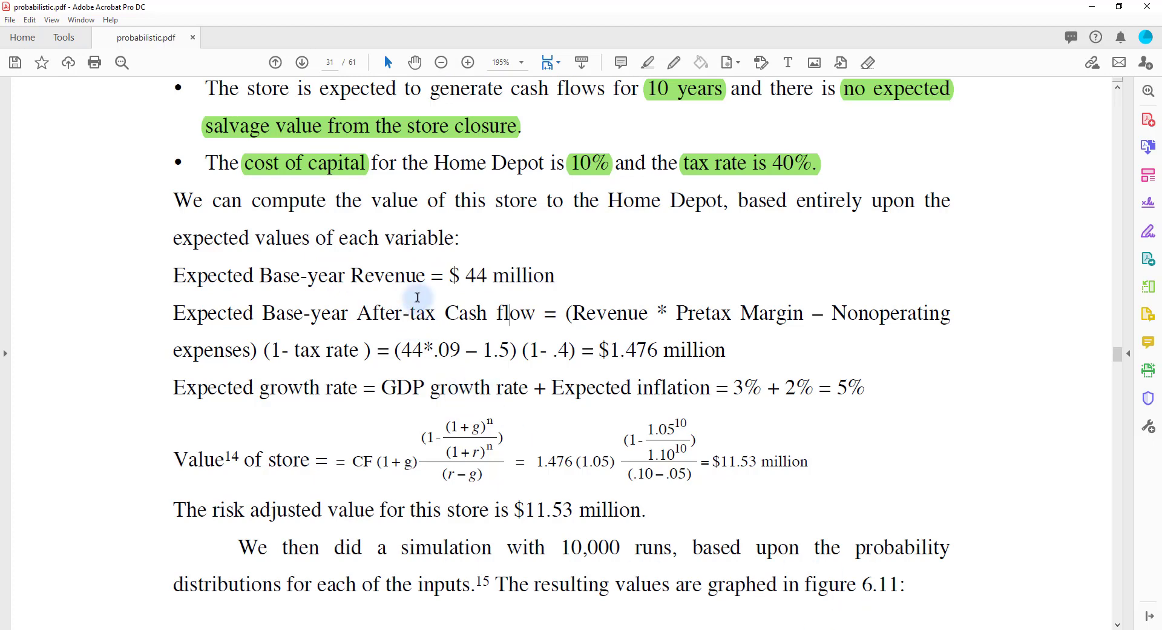
pyautogui.moveTo(356, 313); pyautogui.dragTo(536, 314)
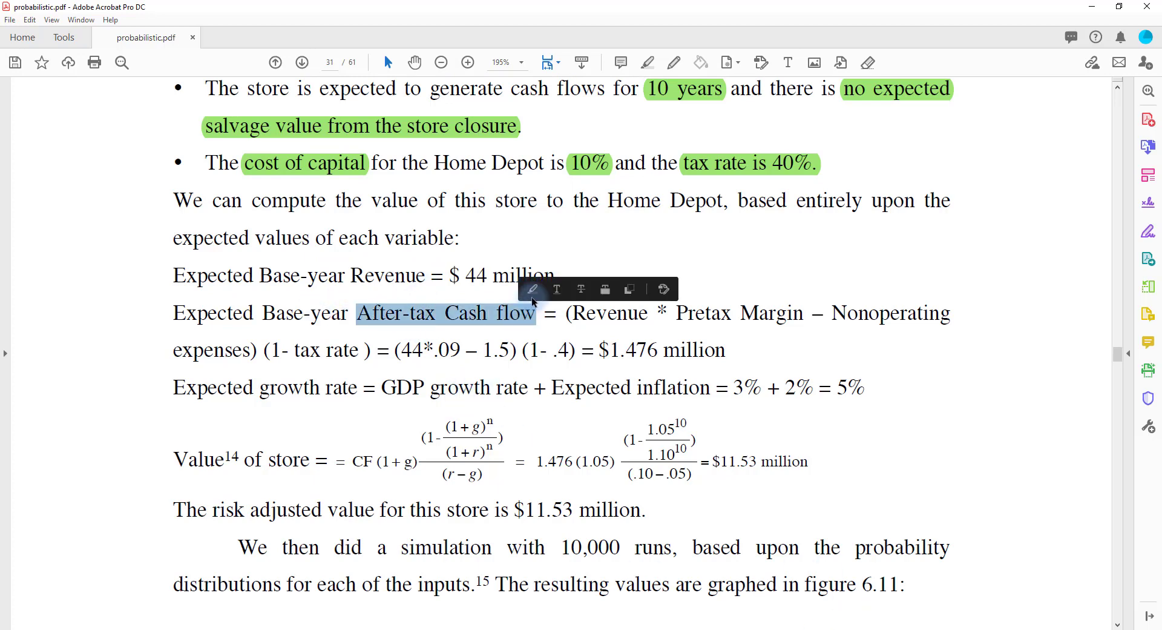
pyautogui.click(528, 293)
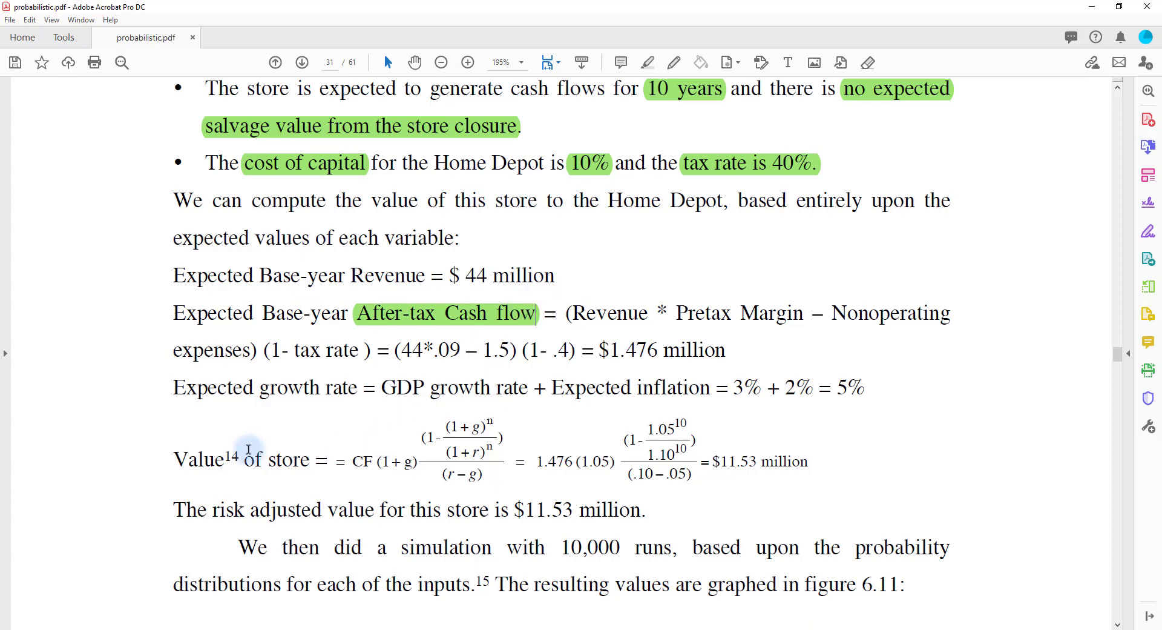
# - Highlight "risk adjusted value" in the sentence below the store value formula
pyautogui.moveTo(198, 459); pyautogui.dragTo(418, 462)
pyautogui.click(423, 458)
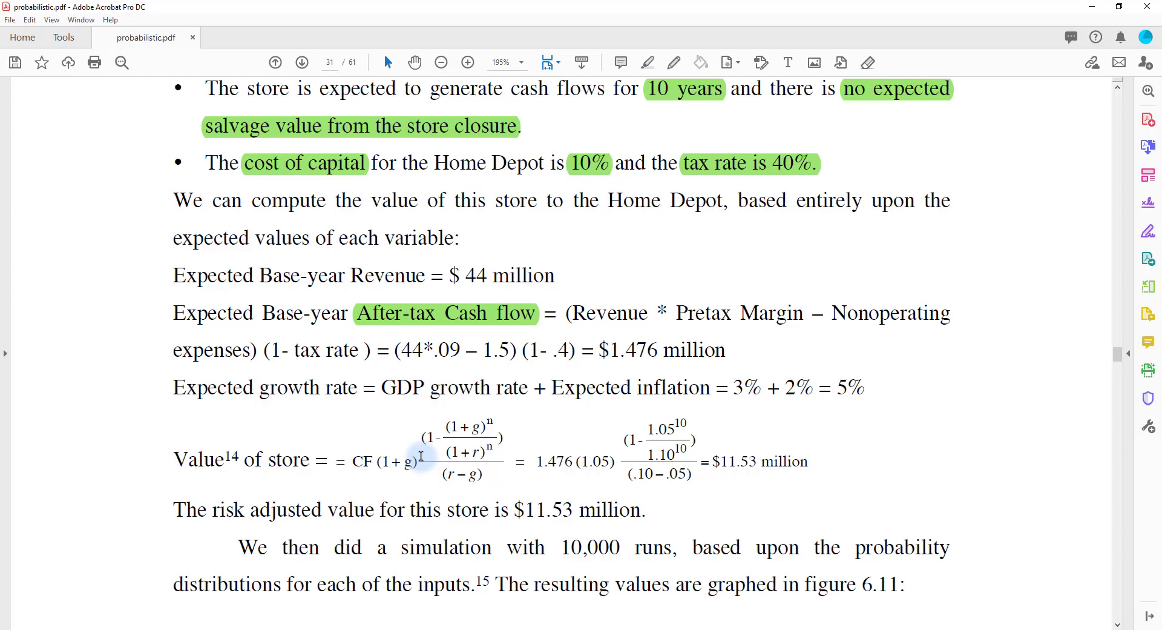
pyautogui.moveTo(712, 462); pyautogui.dragTo(810, 463)
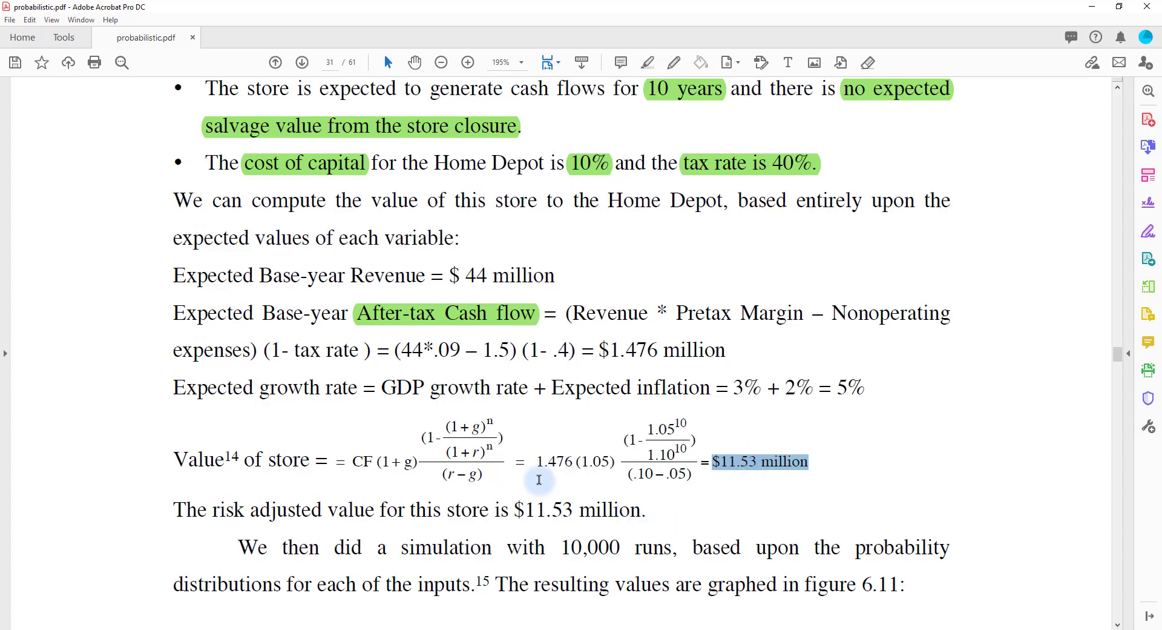
pyautogui.moveTo(208, 510); pyautogui.dragTo(374, 510)
pyautogui.click(374, 483)
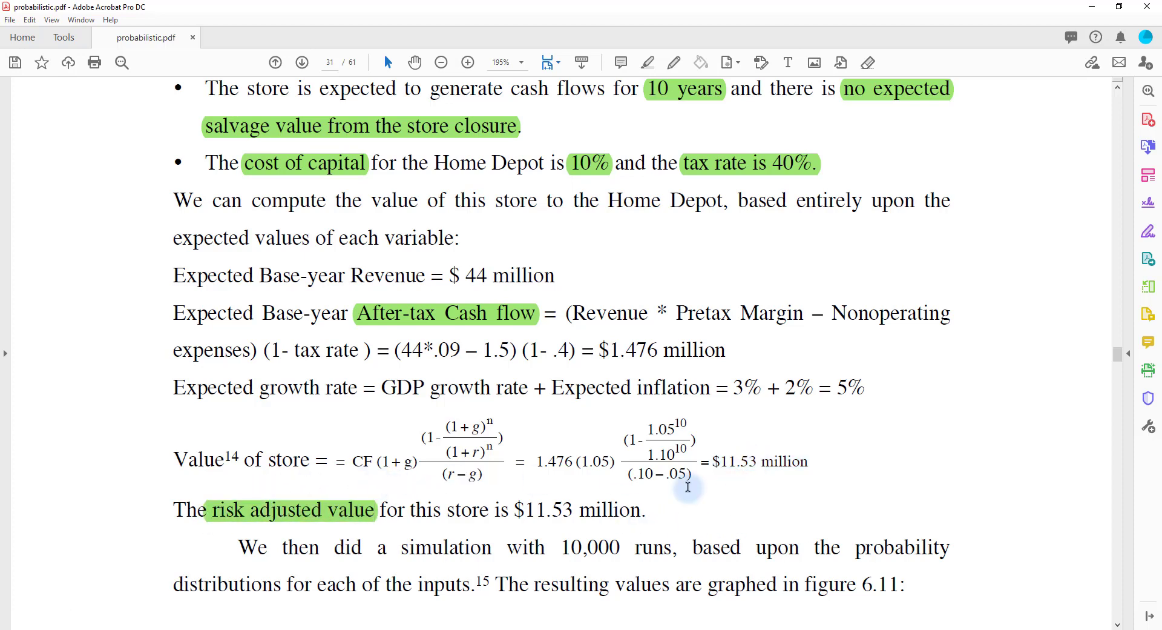
# - Highlight "simulation with 10,000 runs," in the paragraph that introduces figure 6.11
pyautogui.moveTo(773, 467); pyautogui.dragTo(778, 466)
pyautogui.moveTo(638, 475)
pyautogui.mouseDown()
pyautogui.moveTo(666, 477)
pyautogui.moveTo(654, 479)
pyautogui.mouseUp()
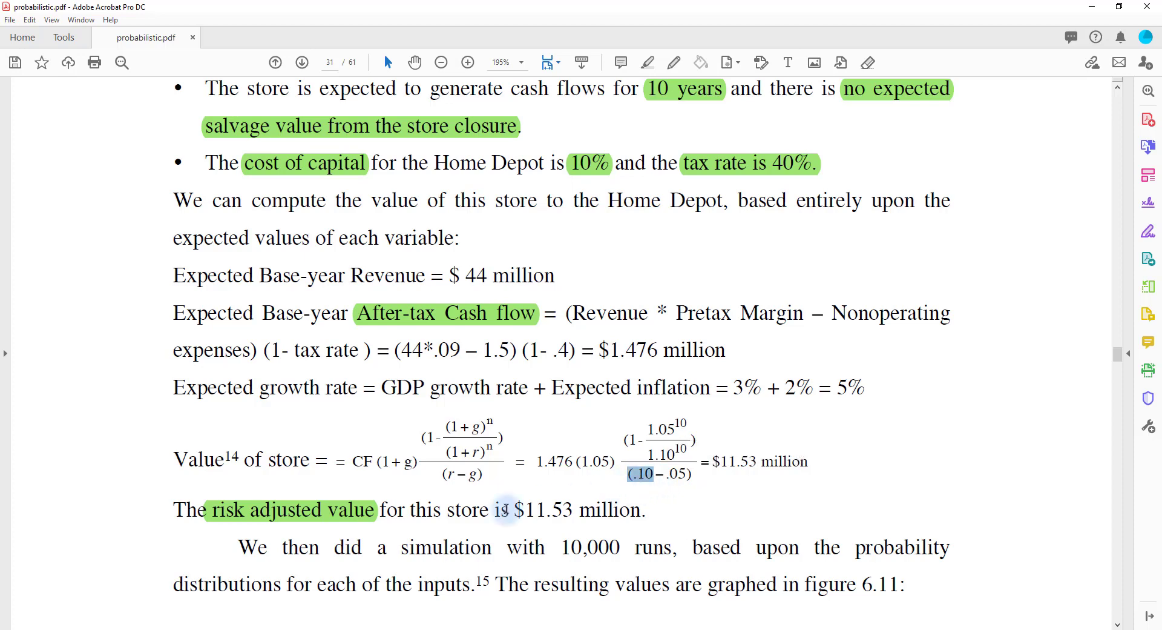
pyautogui.scroll(-1, 460, 509)
pyautogui.moveTo(401, 519); pyautogui.dragTo(676, 518)
pyautogui.click(682, 491)
# - Examine the distribution of estimated store values in Figure 6.11 on page 32 and the key statistics summarized below it
pyautogui.scroll(-4, 677, 496)
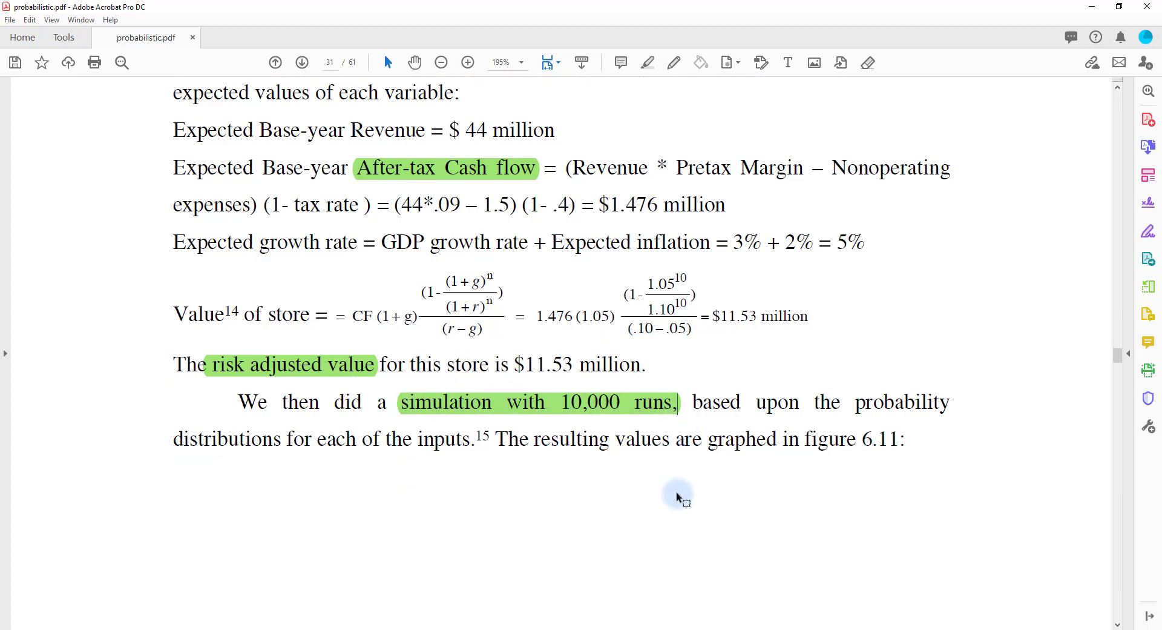
pyautogui.scroll(-12, 677, 493)
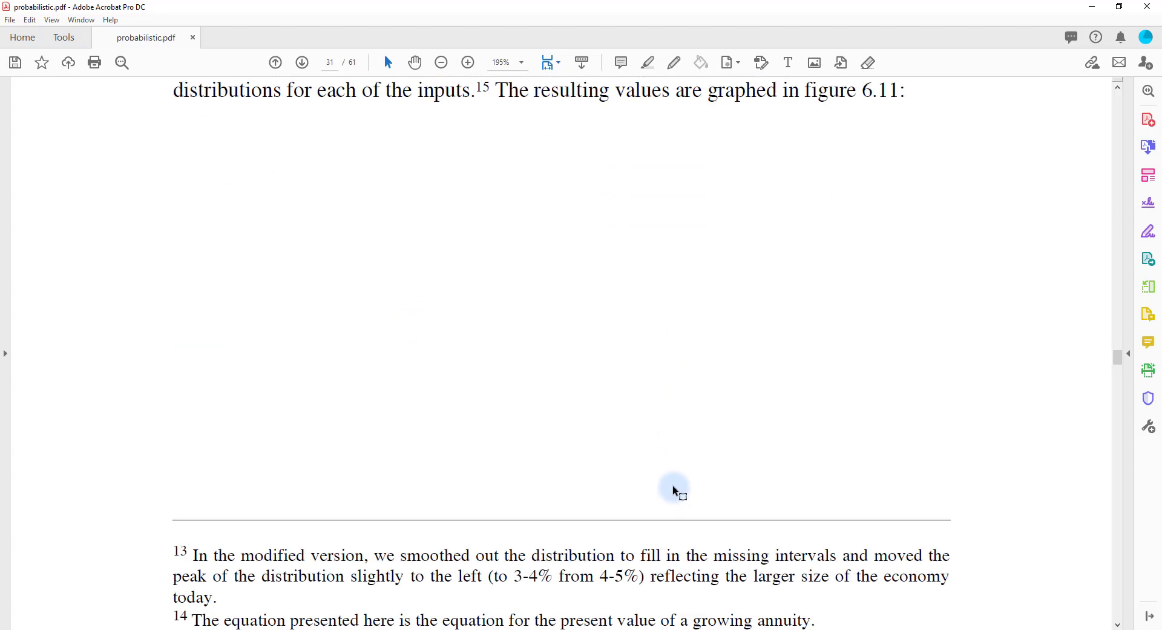
pyautogui.scroll(-1, 674, 490)
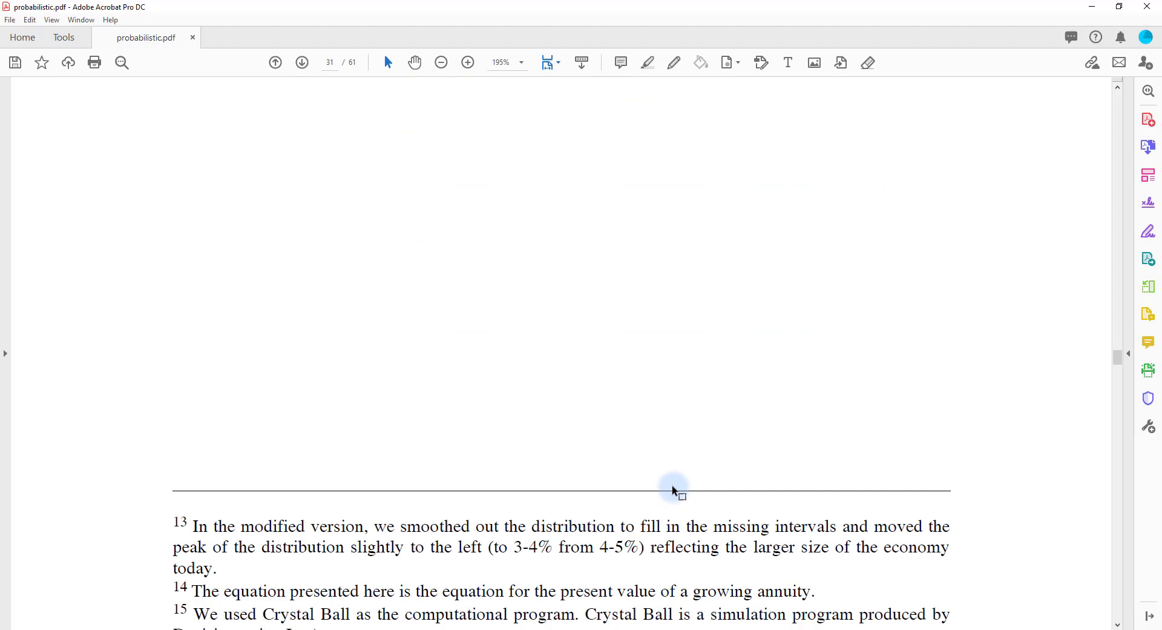
pyautogui.scroll(6, 674, 489)
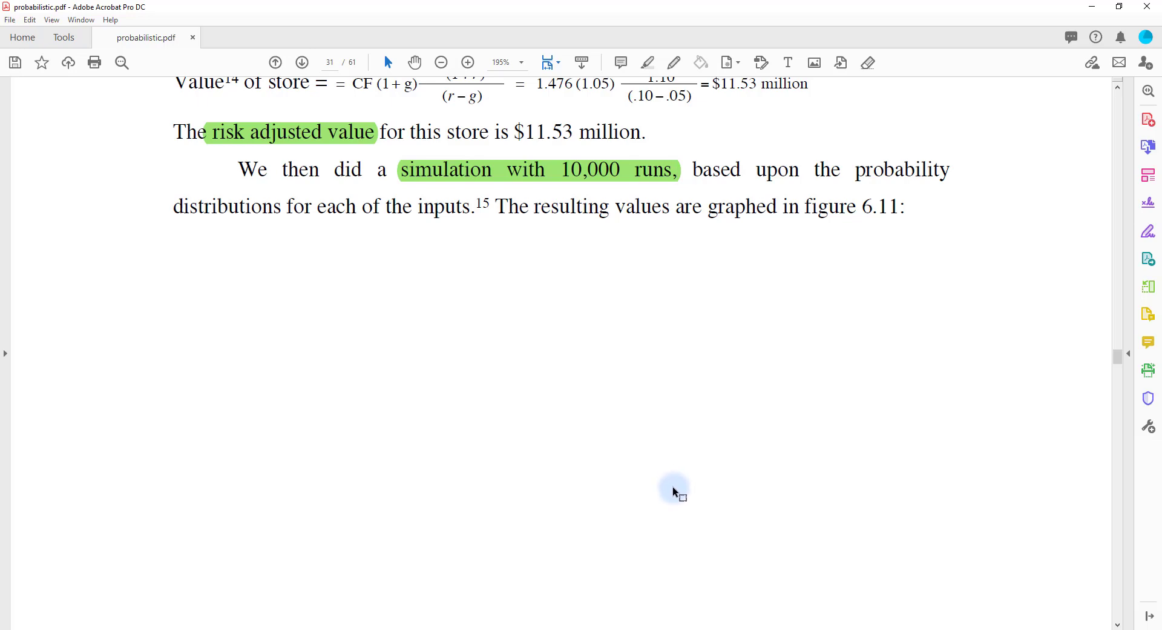
pyautogui.scroll(-20, 674, 488)
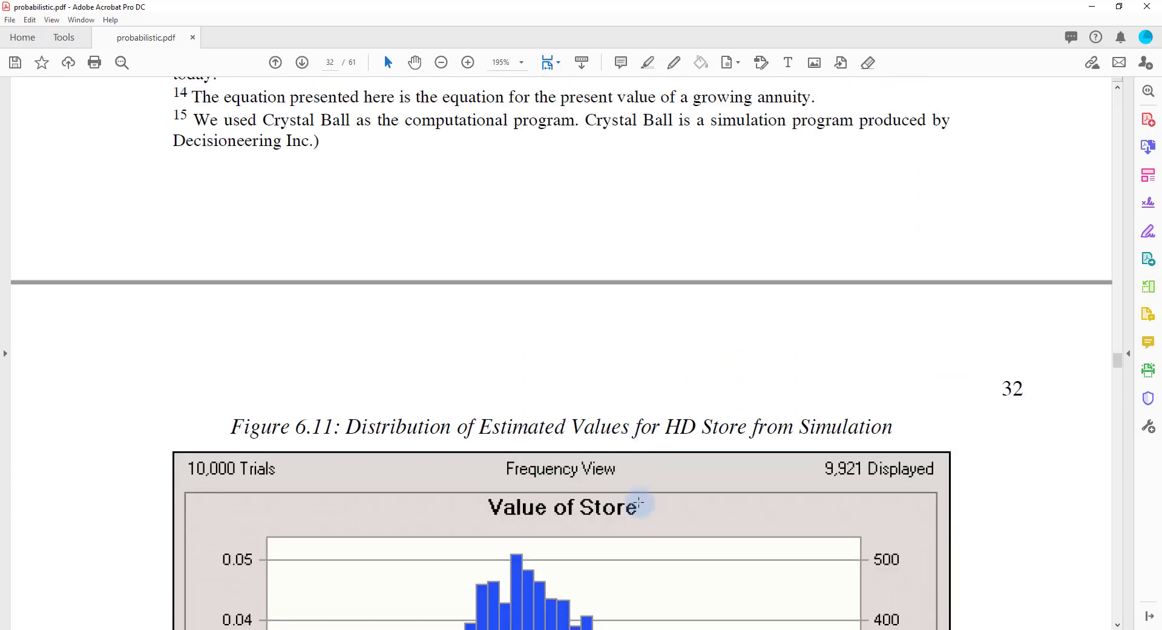
pyautogui.scroll(-7, 638, 503)
pyautogui.scroll(-2, 609, 435)
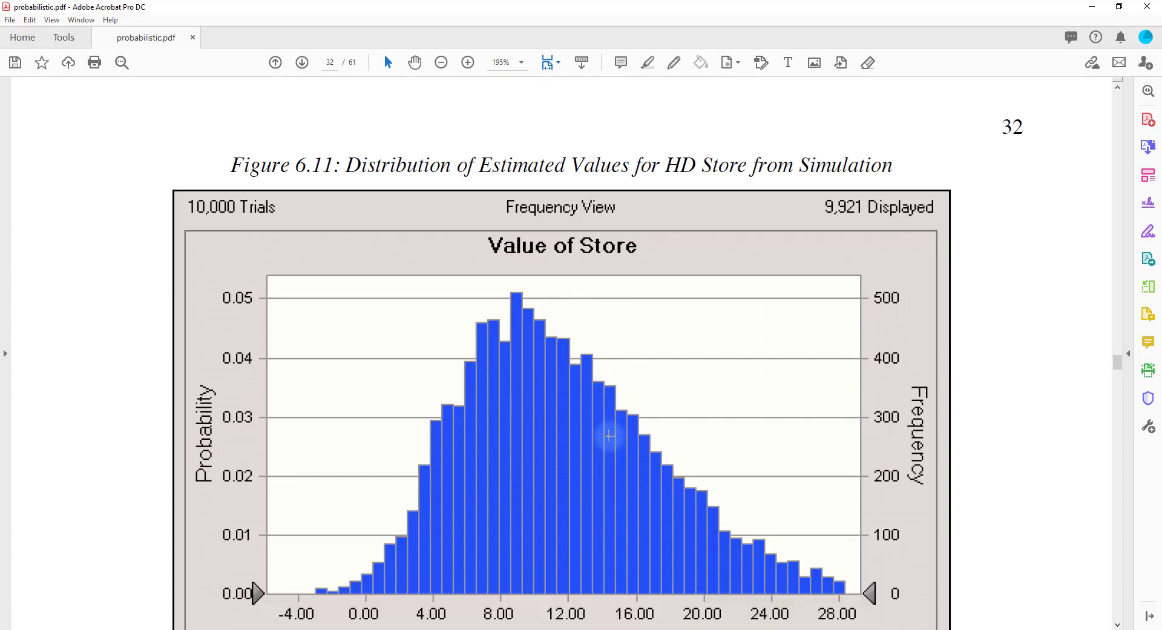
pyautogui.scroll(-1, 610, 434)
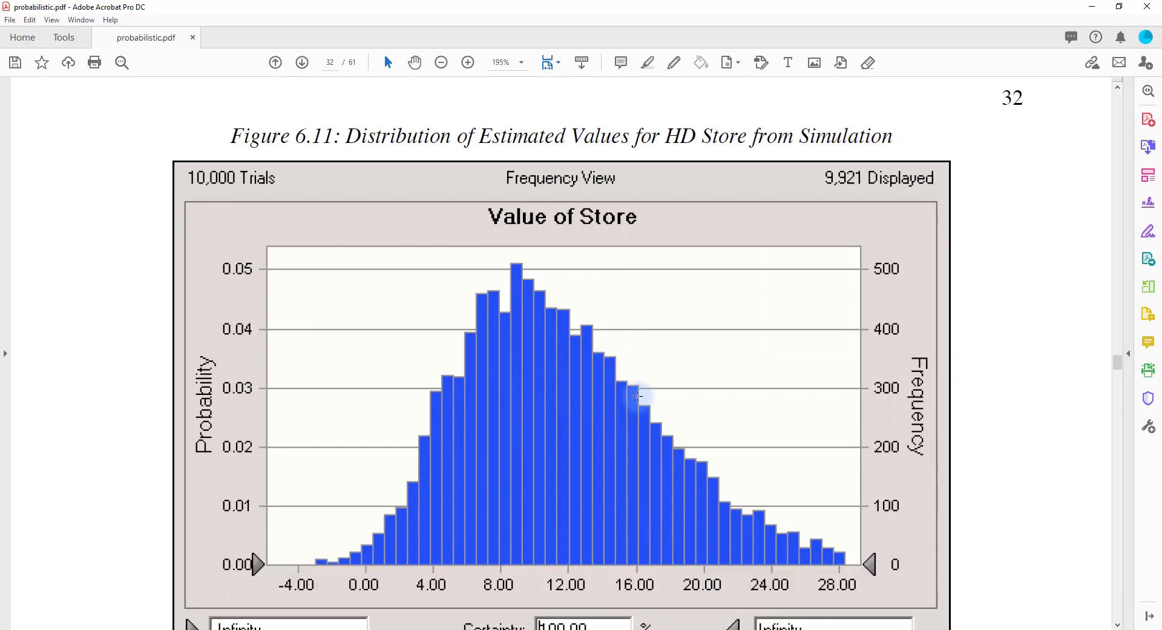
pyautogui.scroll(2, 960, 147)
pyautogui.scroll(-1, 543, 296)
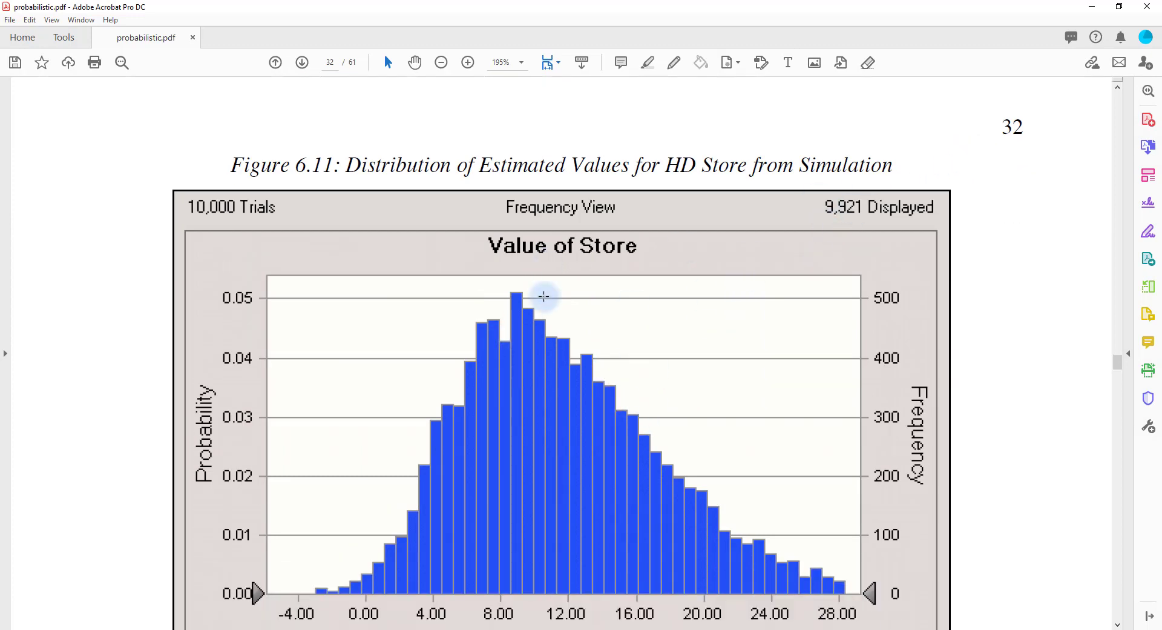
pyautogui.scroll(-3, 544, 296)
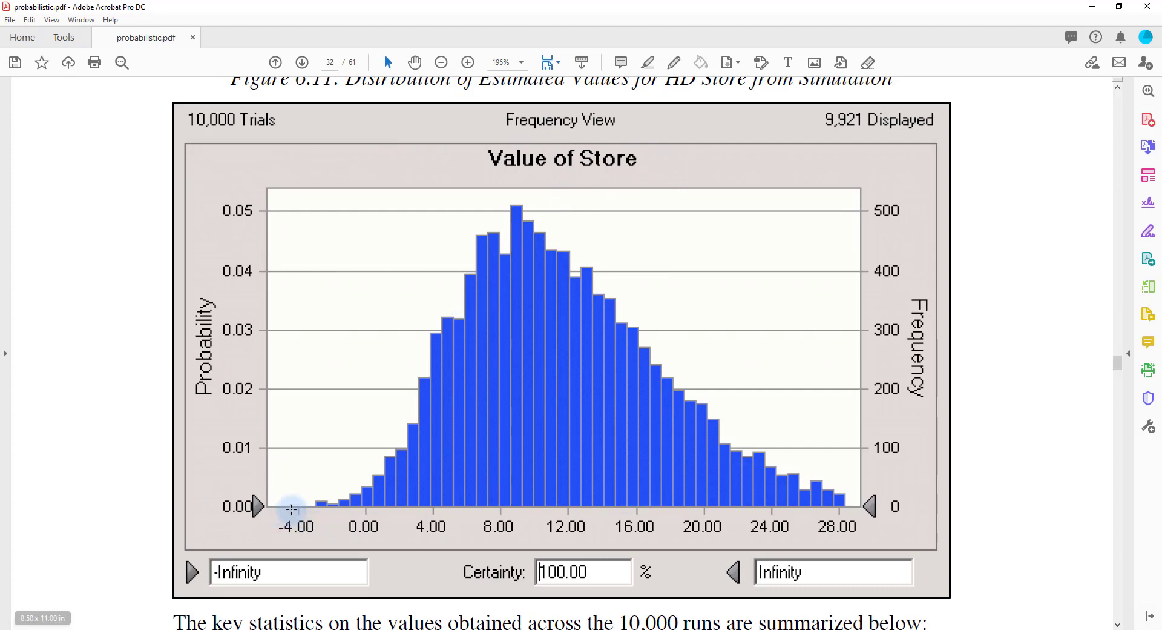
pyautogui.scroll(-2, 842, 494)
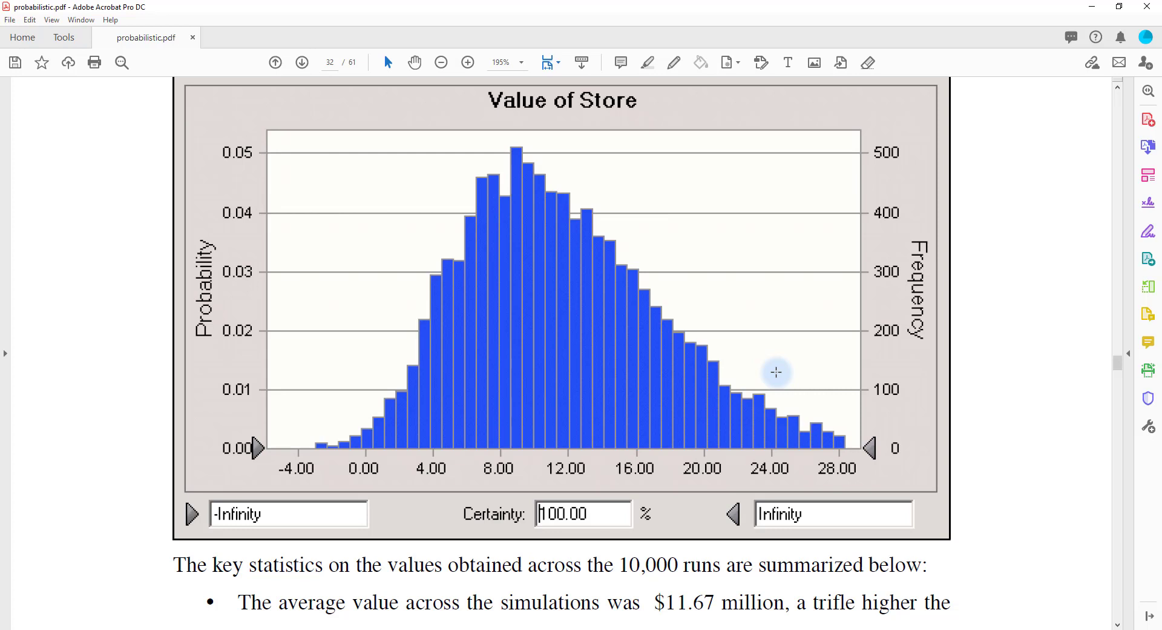
pyautogui.scroll(-4, 776, 372)
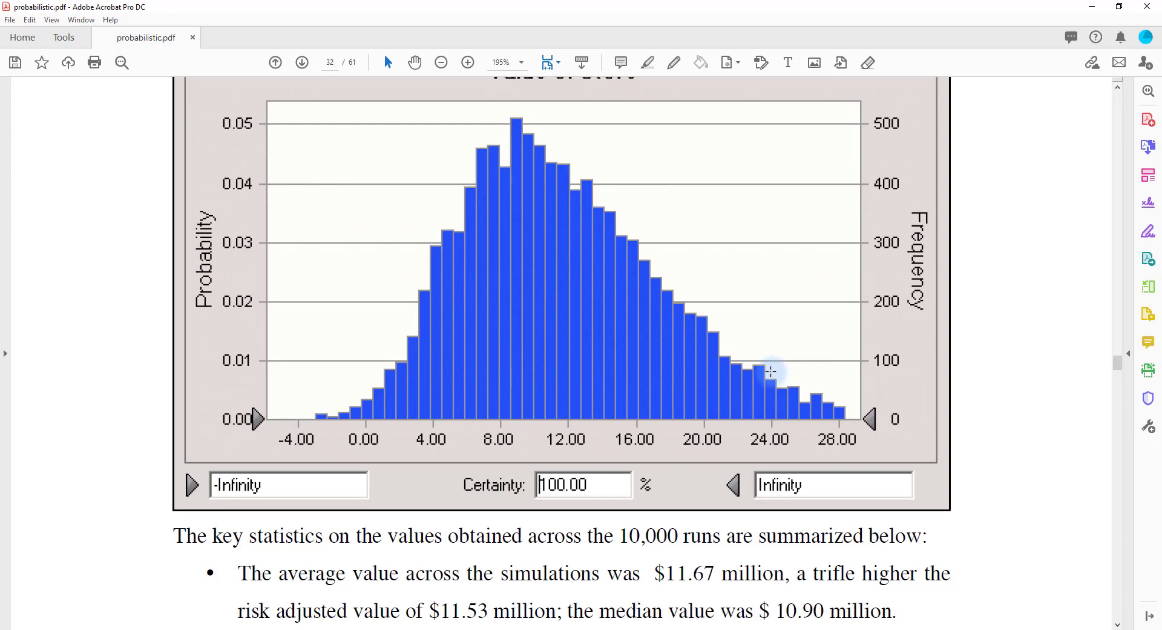
pyautogui.scroll(-3, 606, 375)
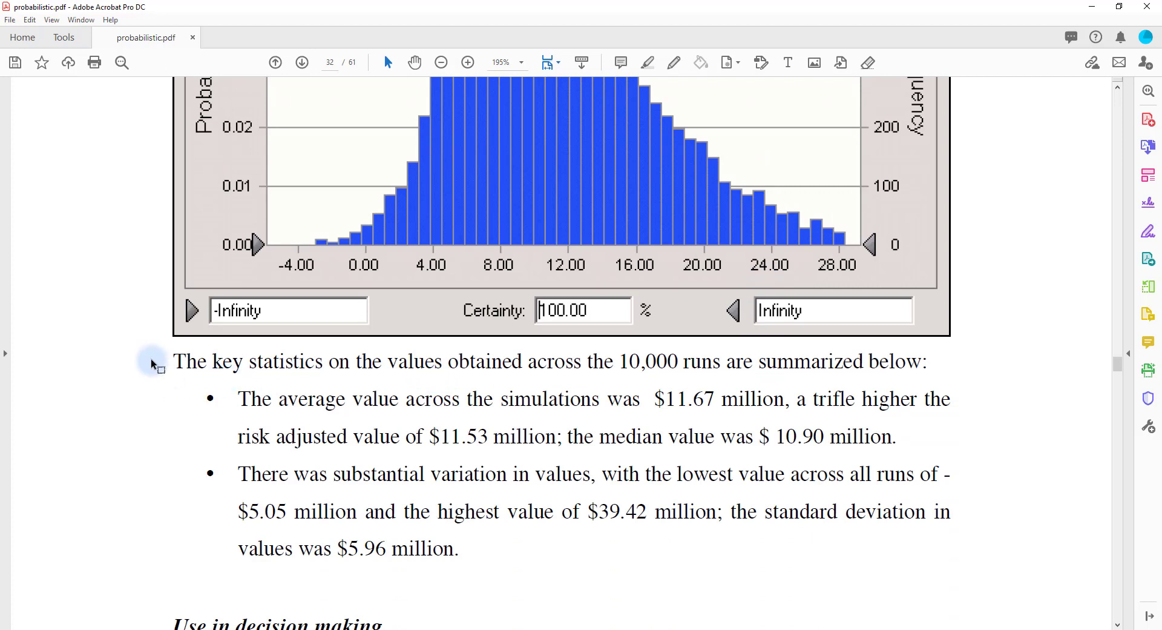
# - Switch to the blank Excel workbook, enter the label "Base-year revenue" in A2 and fit column A's width to it
pyautogui.scroll(6, 700, 395)
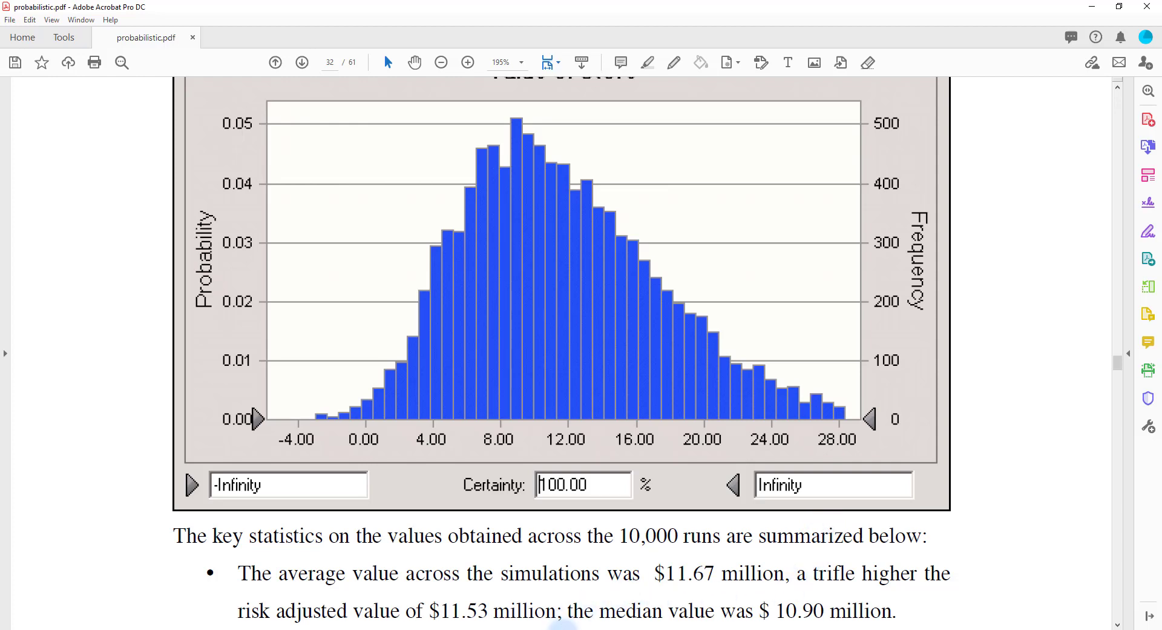
pyautogui.click(568, 629)
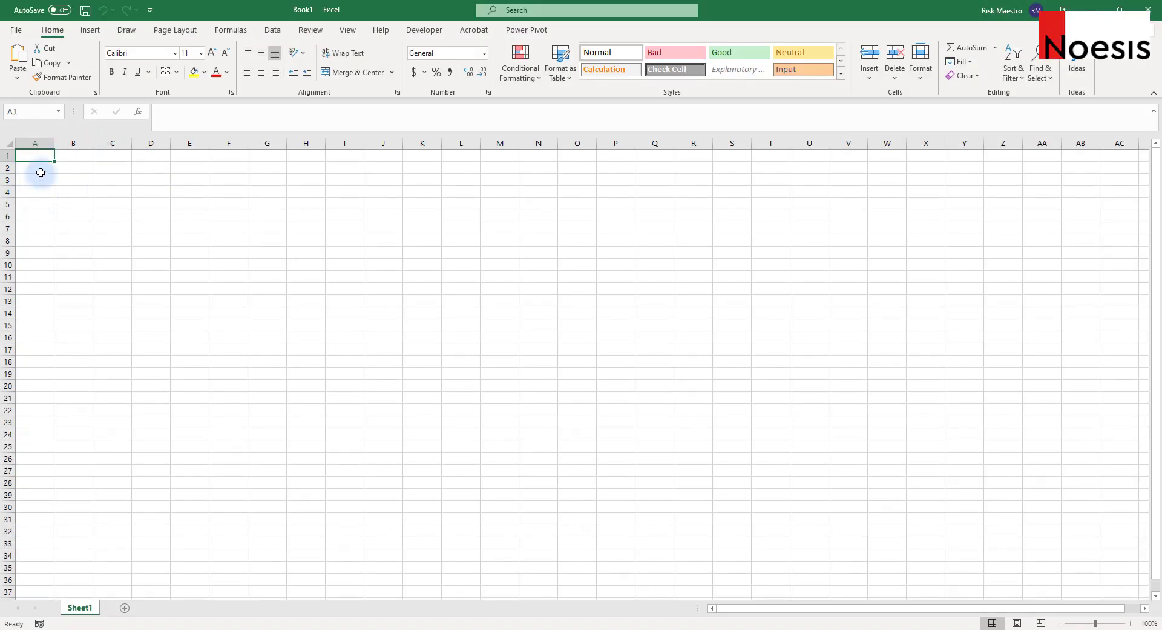
pyautogui.scroll(6, 41, 172)
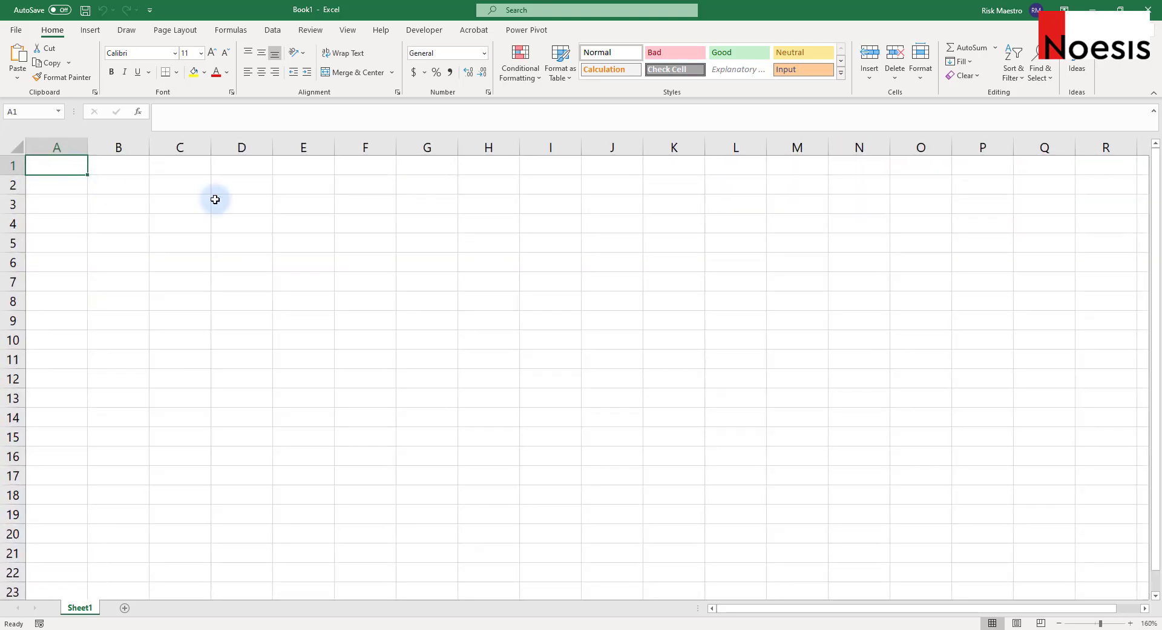
pyautogui.press('Return')
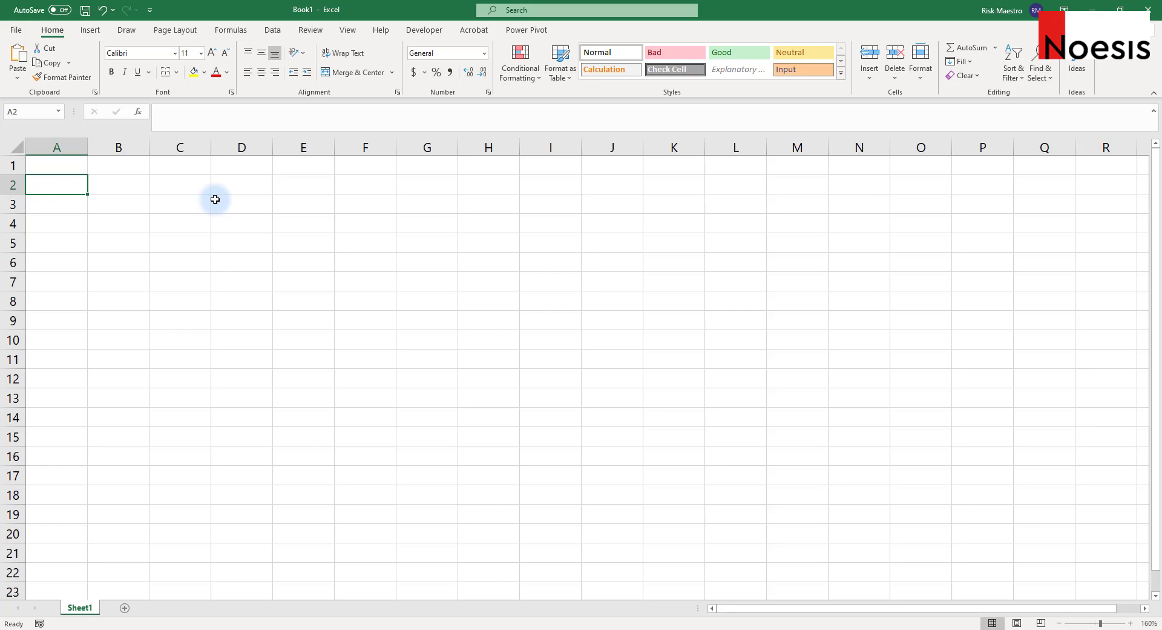
pyautogui.write('Base-ye')
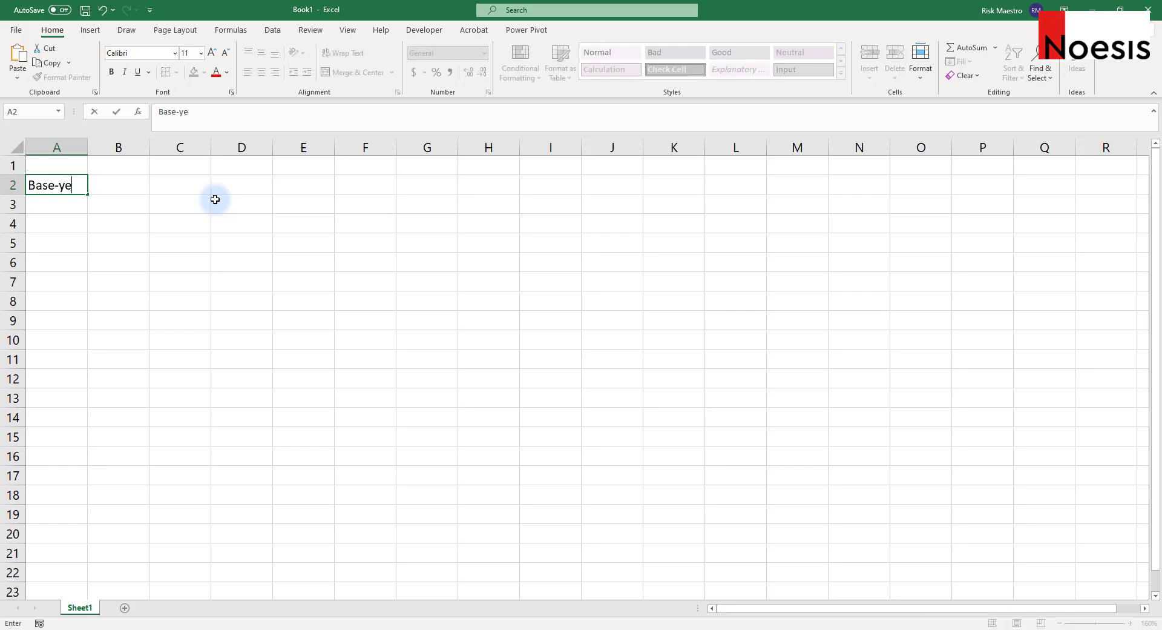
pyautogui.write('ar revenue')
pyautogui.press('Return')
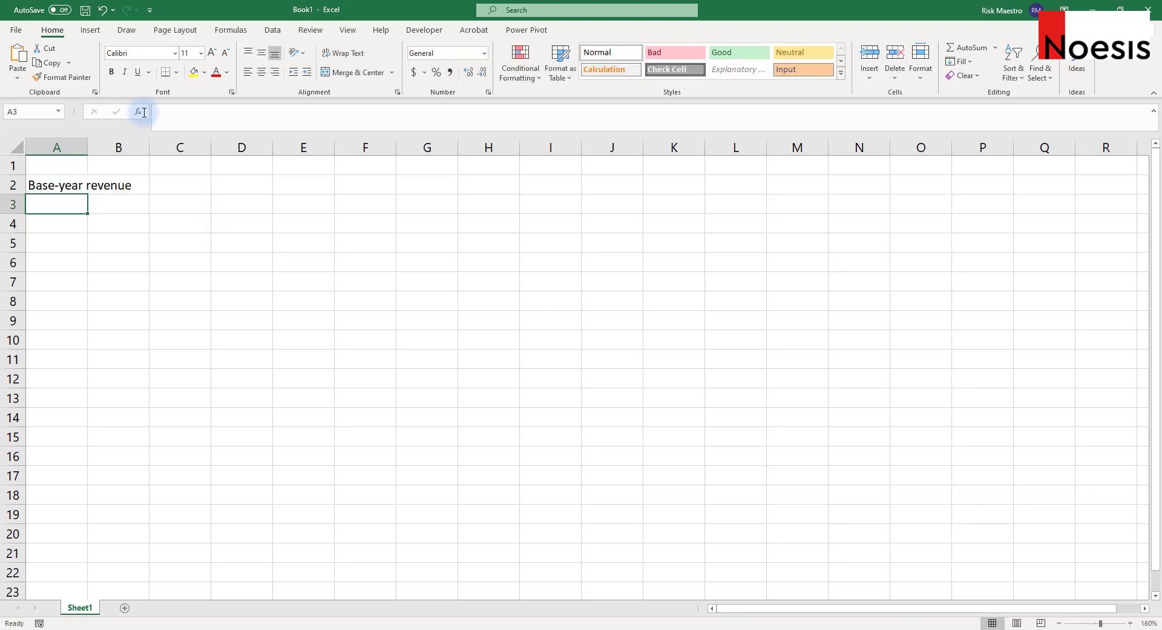
pyautogui.doubleClick(88, 145)
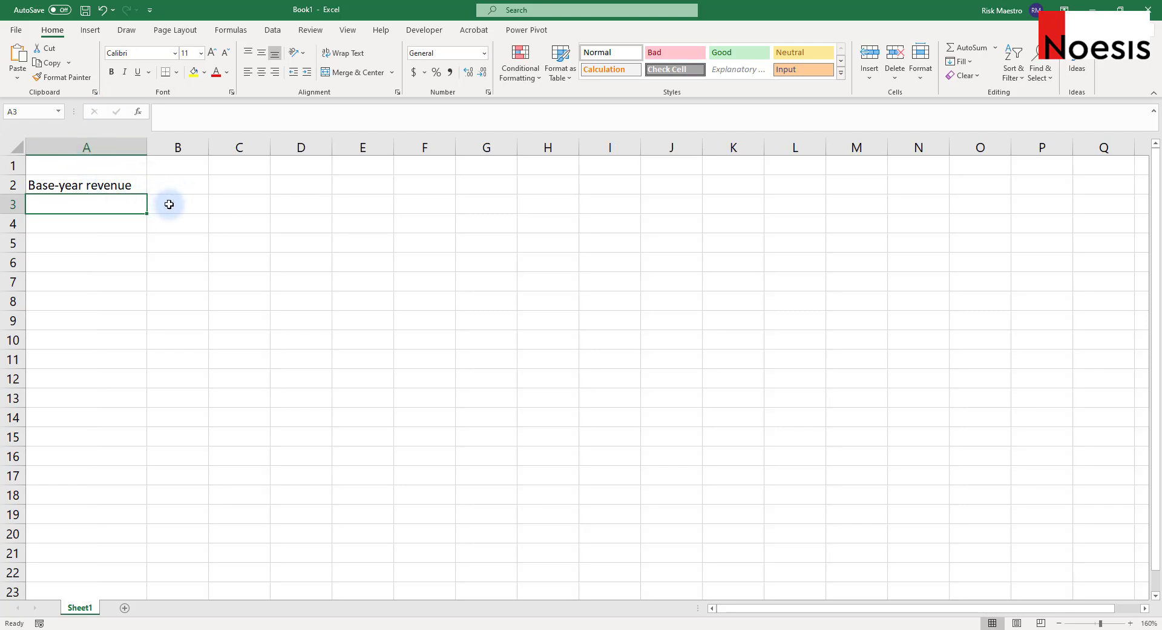
# - Enter the labels "Expected value" in A3 and "Std deviation" in A4 under the base-year revenue heading
pyautogui.write('Expected value')
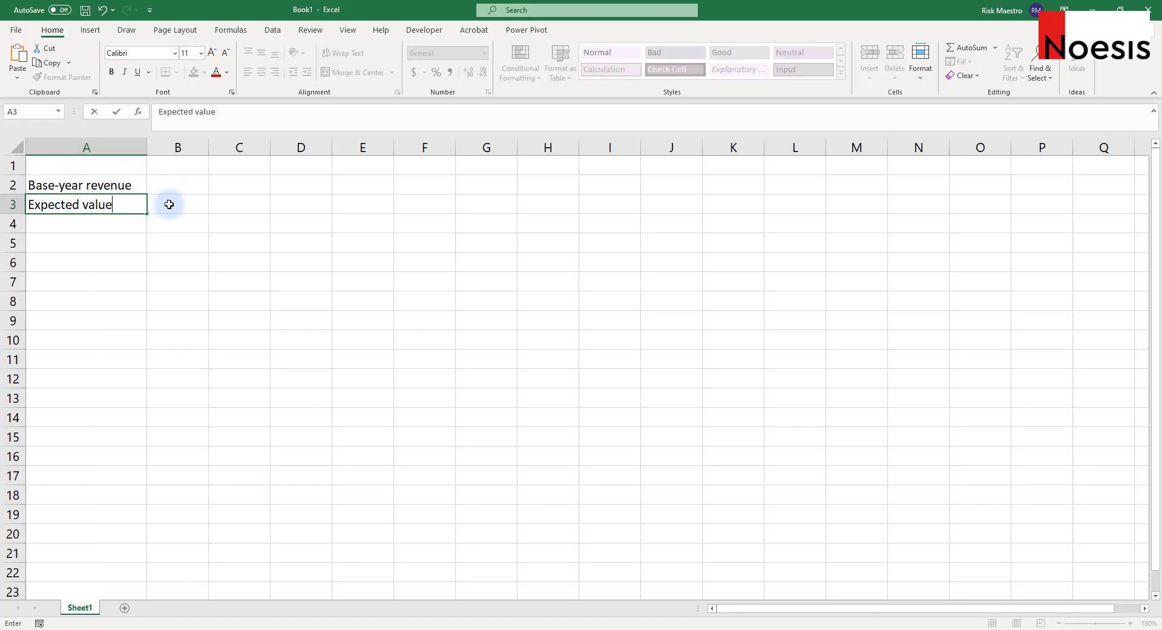
pyautogui.press('Return')
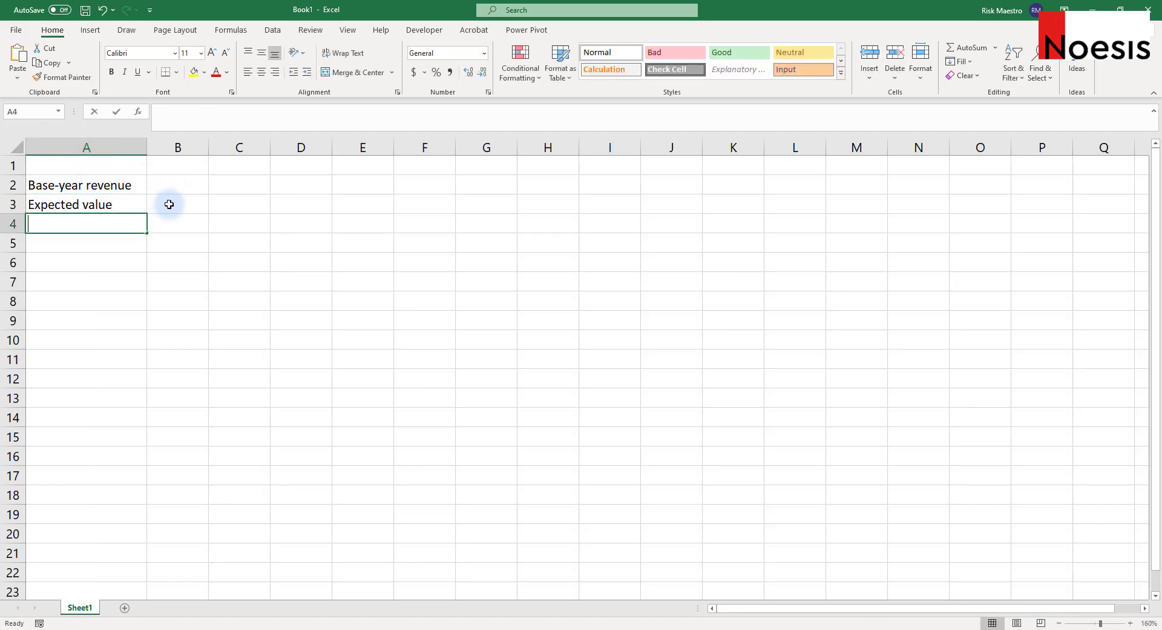
pyautogui.write('Sta')
pyautogui.write(' deviat')
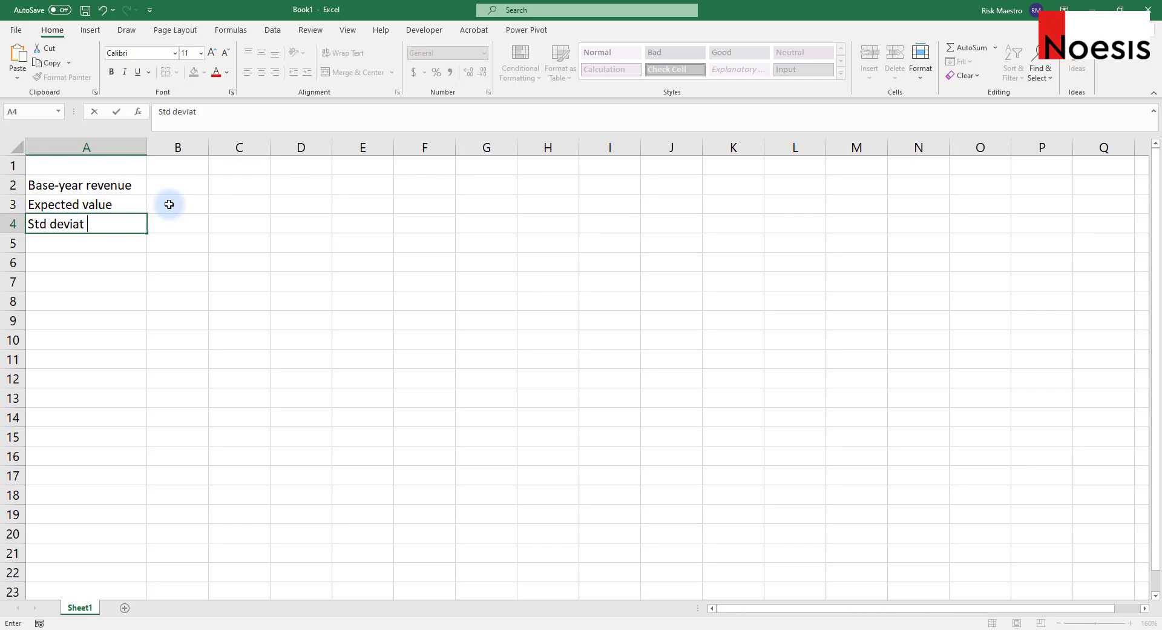
pyautogui.write('ion')
pyautogui.press('Return')
pyautogui.press('Up')
pyautogui.press('Down')
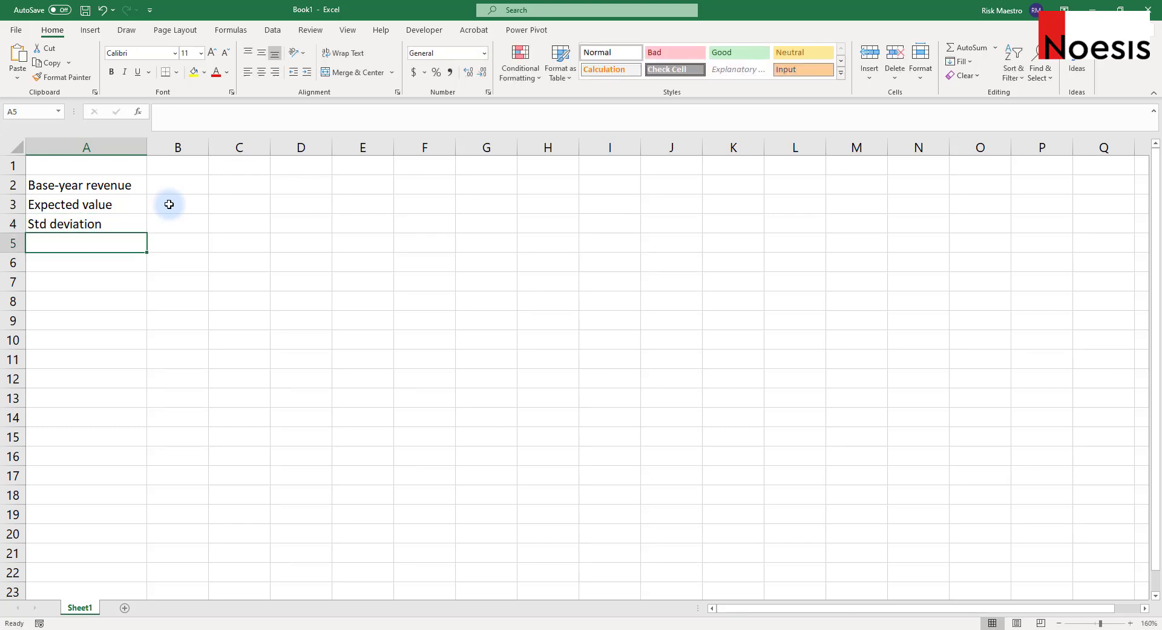
# - Enter the labels "Pre-tax operating margin", "Minimum", "Maximum" and "Expected value" in cells A5 to A8
pyautogui.write('Pre-tax operati')
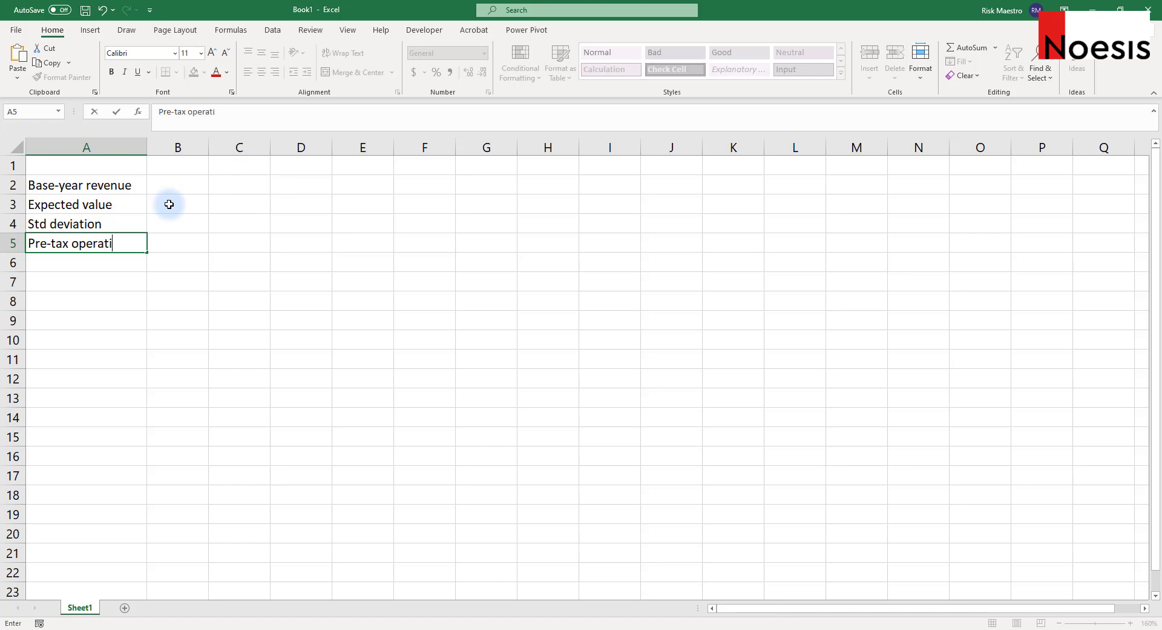
pyautogui.write('ng margin')
pyautogui.press('Return')
pyautogui.write('Min')
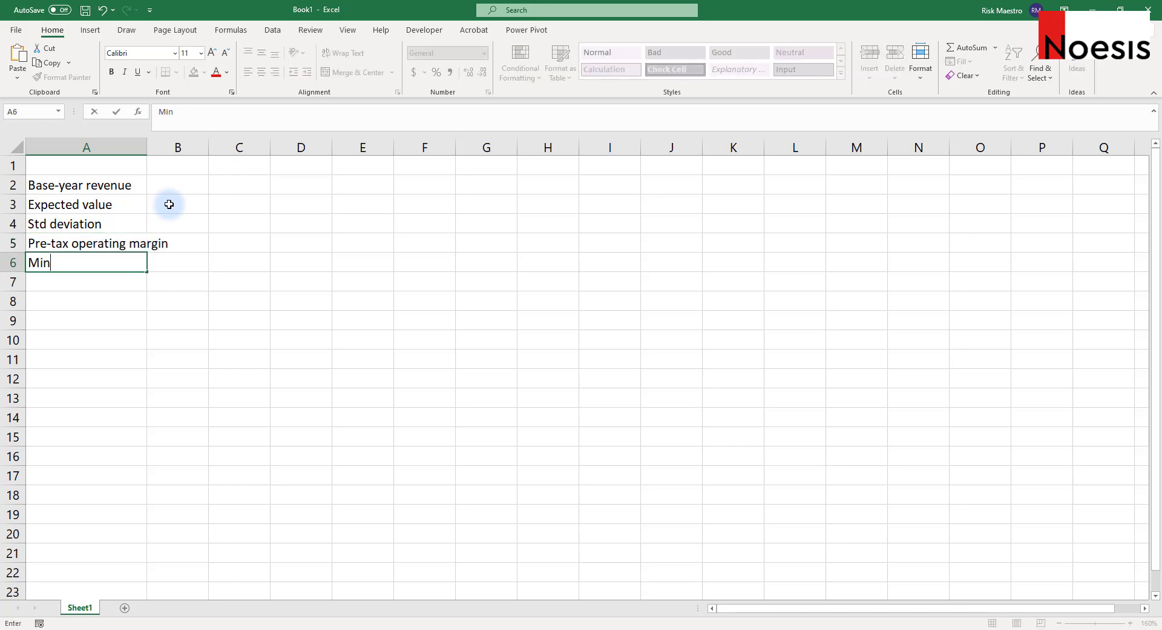
pyautogui.write('imum')
pyautogui.press('Up')
pyautogui.press('Down')
pyautogui.press('Down')
pyautogui.write('Maximum')
pyautogui.press('Return')
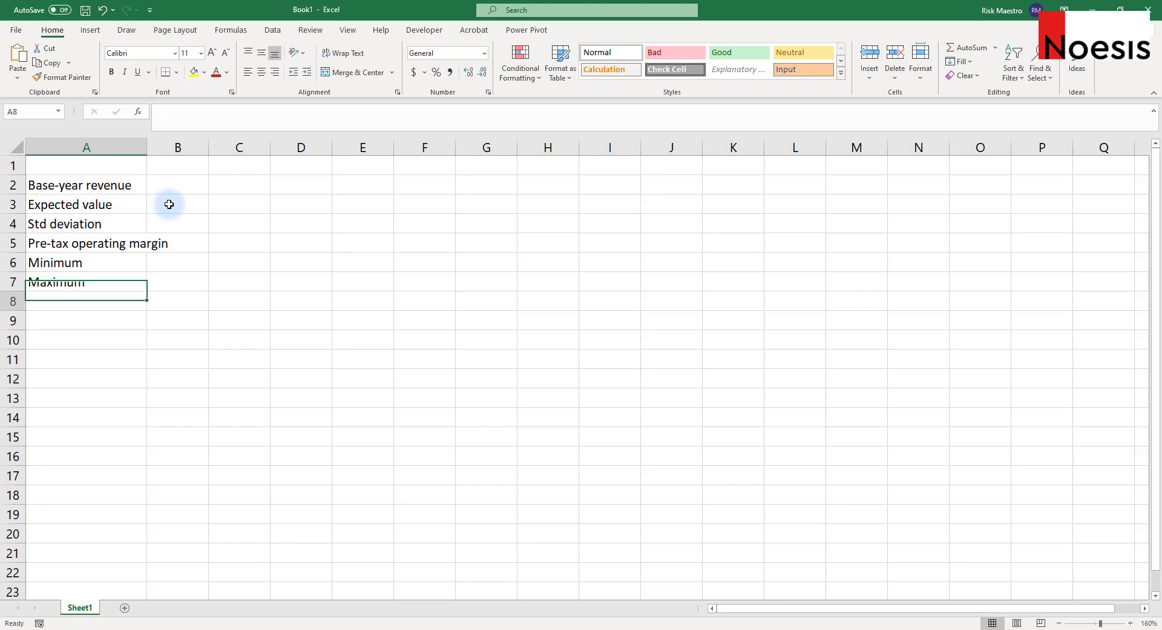
pyautogui.write('Expected value')
pyautogui.press('Return')
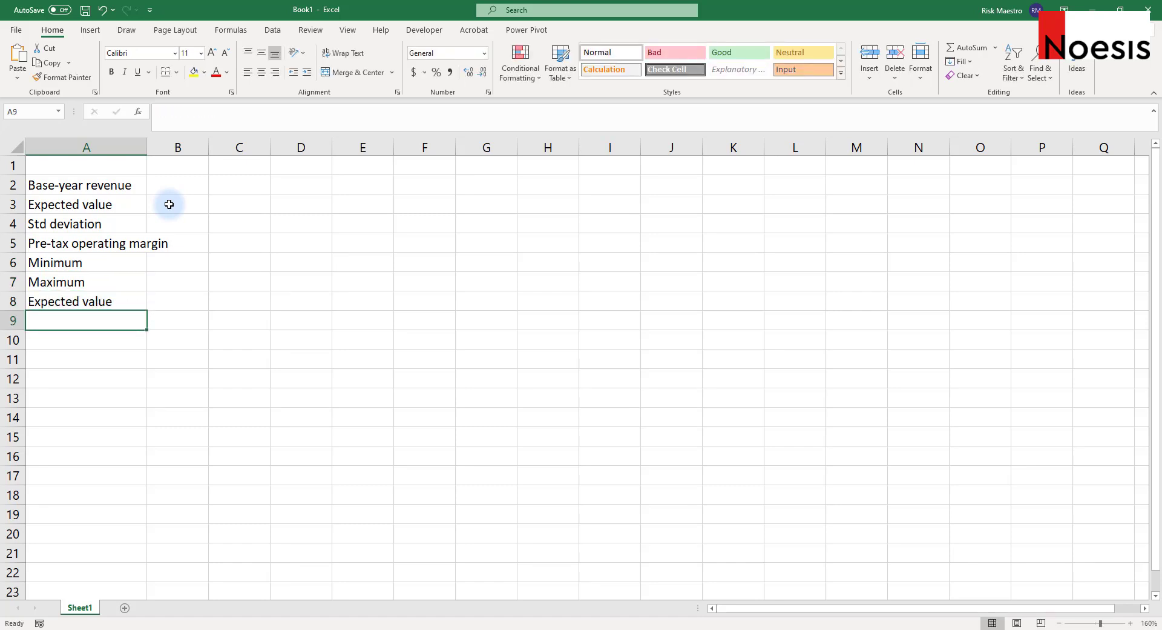
# - Enter the labels "Non-operating expenses", "Tax Rate" and "Cost of Capital" in cells A9 to A11
pyautogui.write('Non-o')
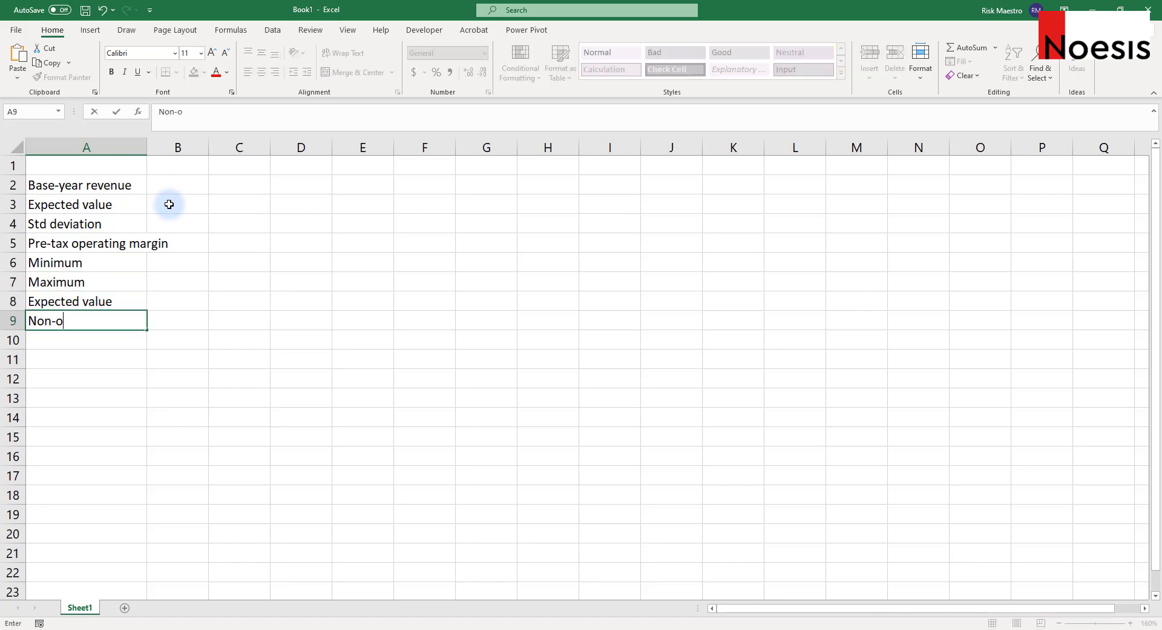
pyautogui.write('perating expenses')
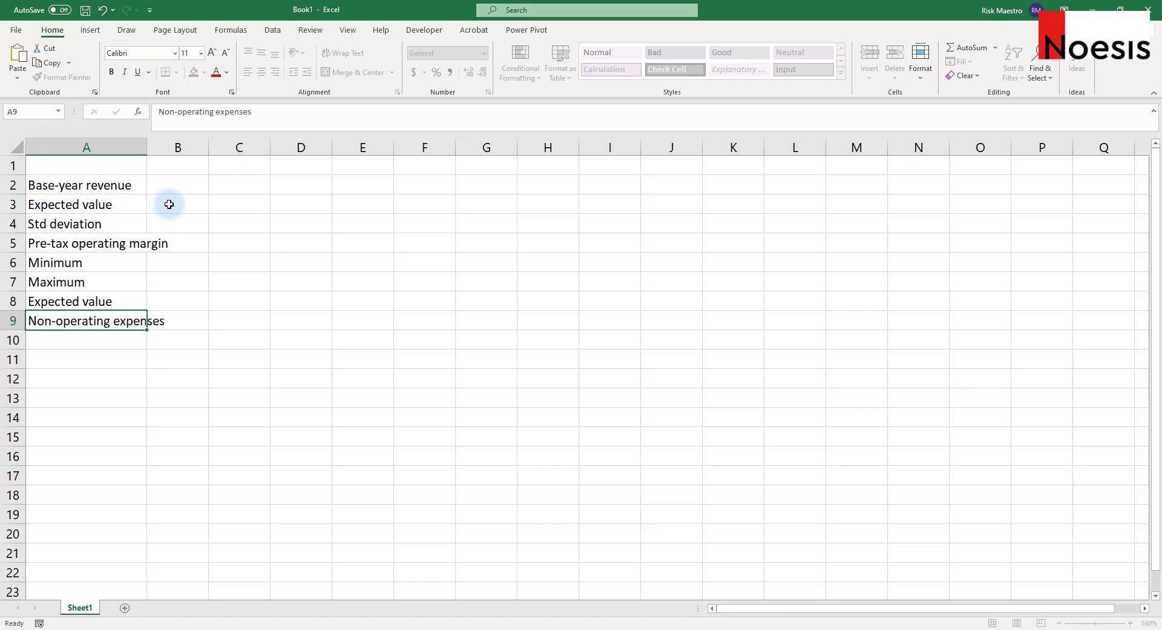
pyautogui.press('Return')
pyautogui.write('Ta x Rate')
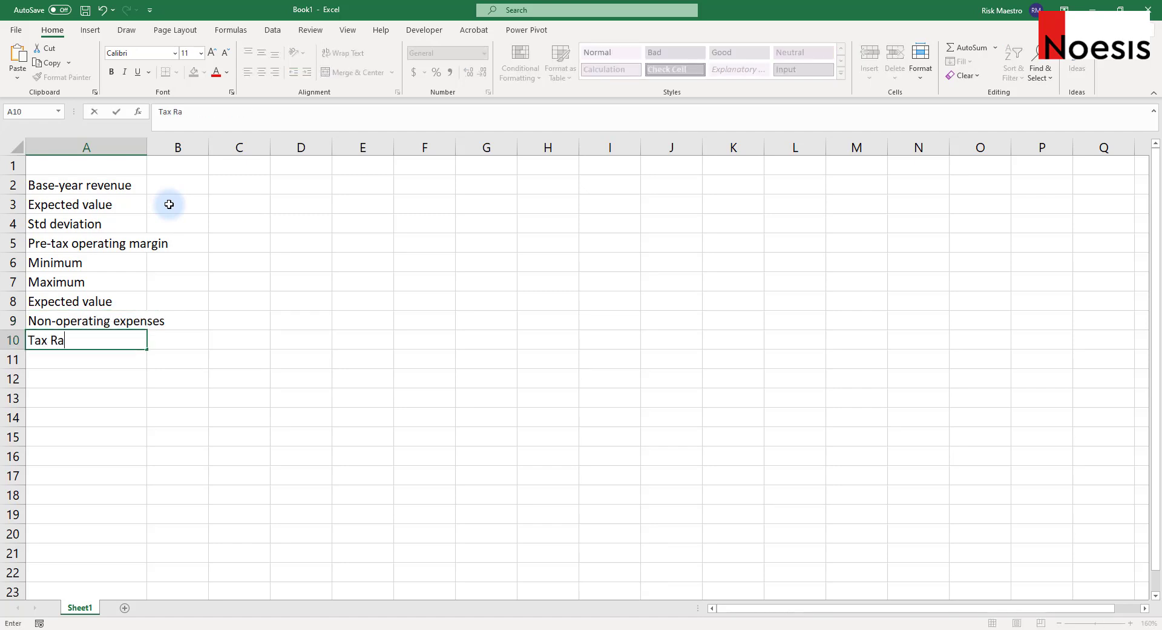
pyautogui.press('Return')
pyautogui.write('Cost of Capital')
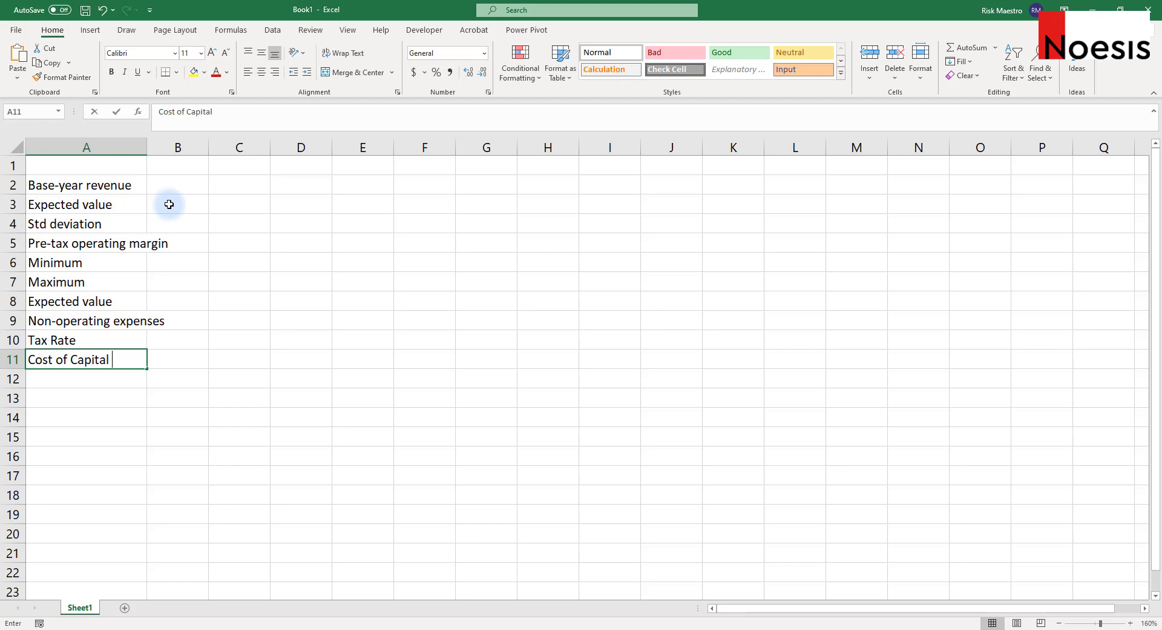
pyautogui.press('Return')
# - Enter the labels "Growth Rate" in A12 and "Horizon (years)" in A13
pyautogui.write('Growth r')
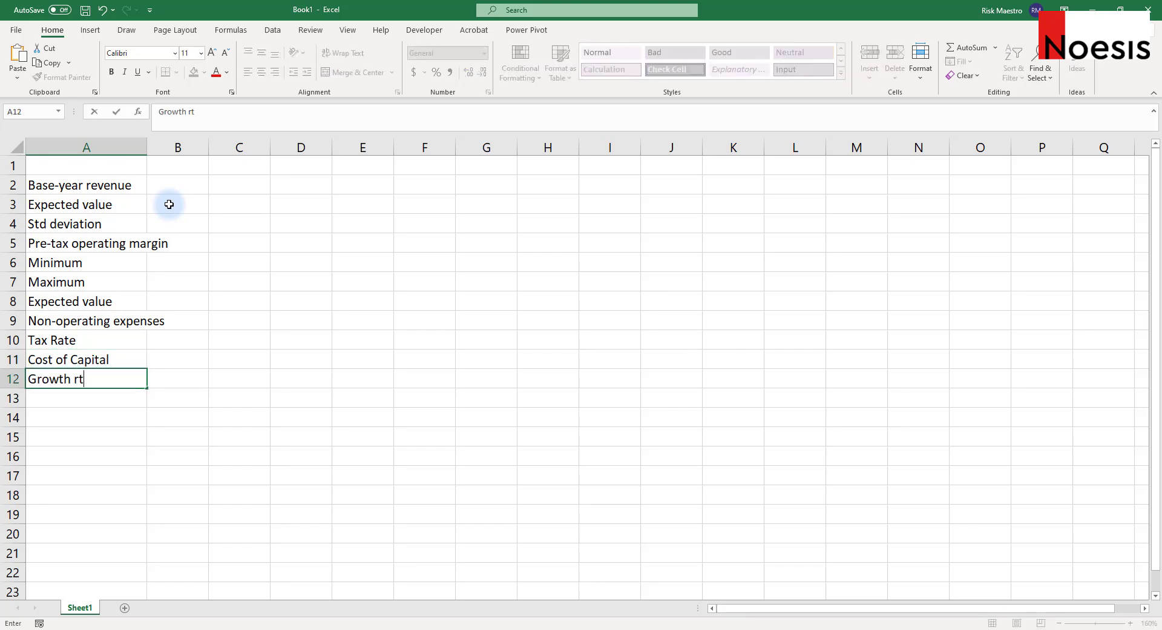
pyautogui.press('BackSpace')
pyautogui.write('Rate')
pyautogui.press('Return')
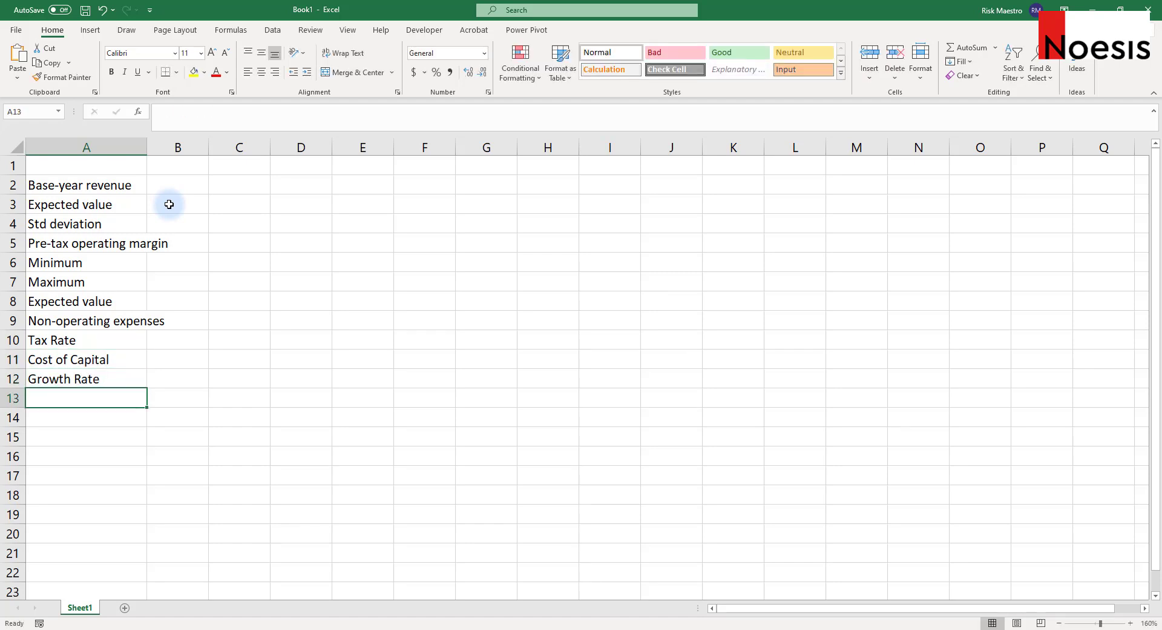
pyautogui.write('Horizon')
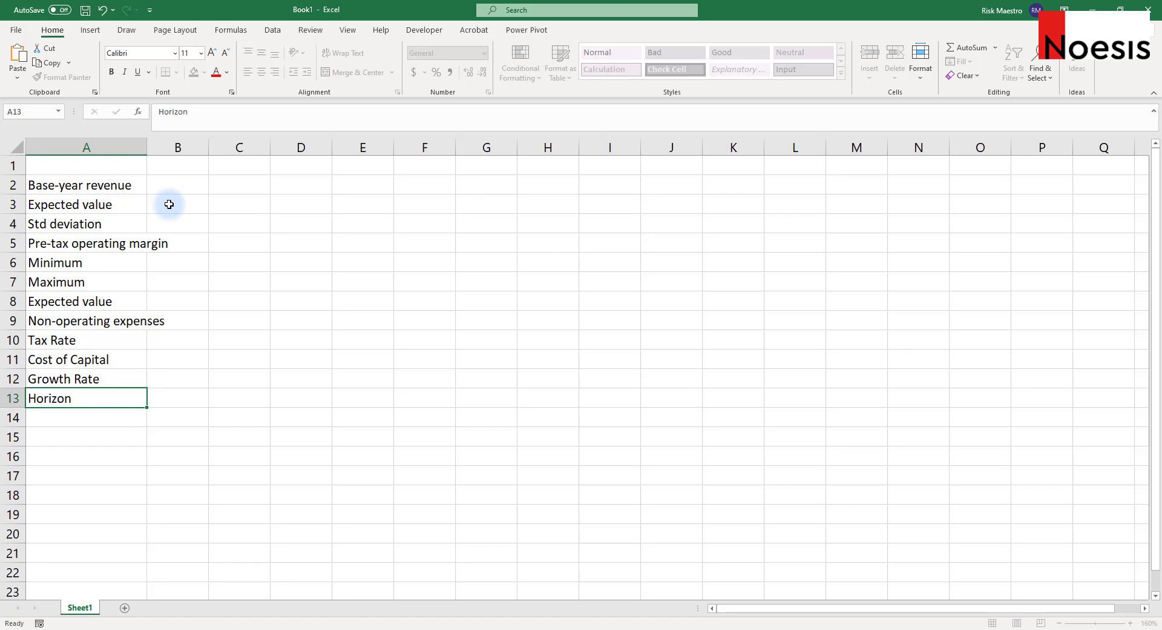
pyautogui.press('Return')
pyautogui.press('Up')
pyautogui.press('F2')
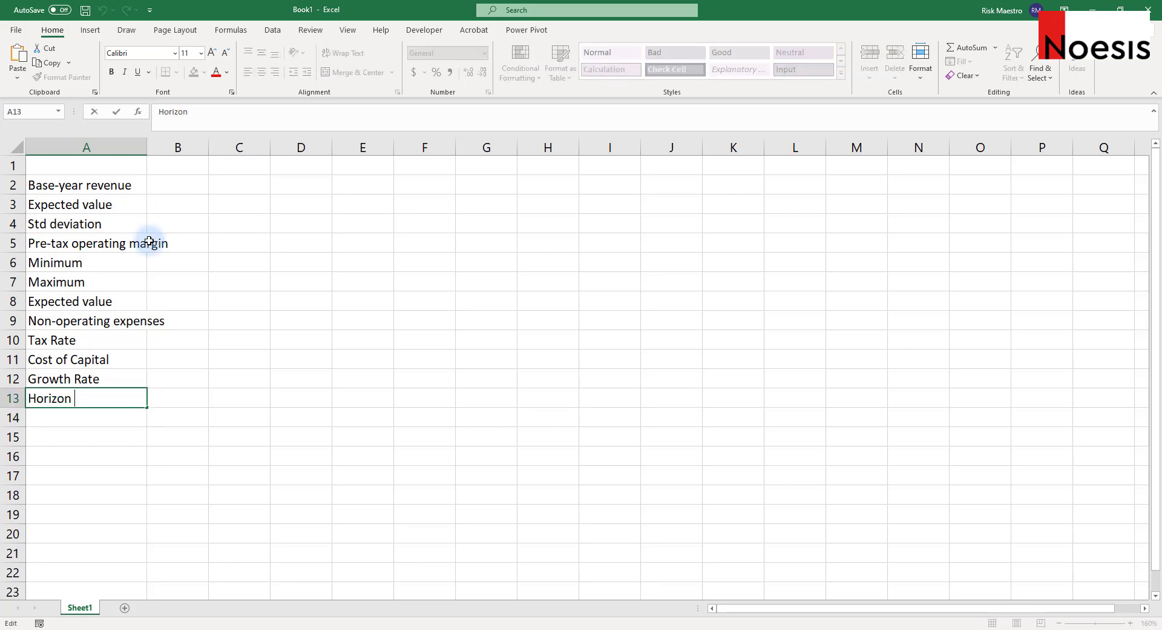
pyautogui.write('(years)')
pyautogui.press('Return')
# - Widen column A to fit its longest label and right-align the sub-labels in A3:A4 and A6:A8
pyautogui.moveTo(154, 152); pyautogui.dragTo(201, 153)
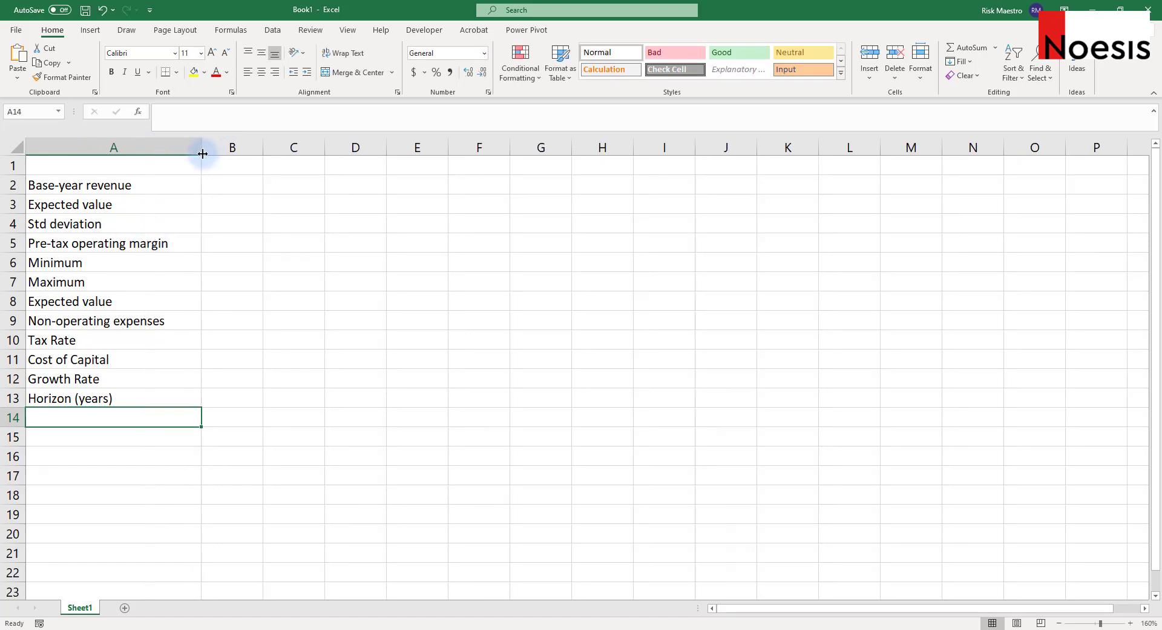
pyautogui.moveTo(143, 204); pyautogui.dragTo(143, 223)
pyautogui.click(275, 72)
pyautogui.click(145, 262)
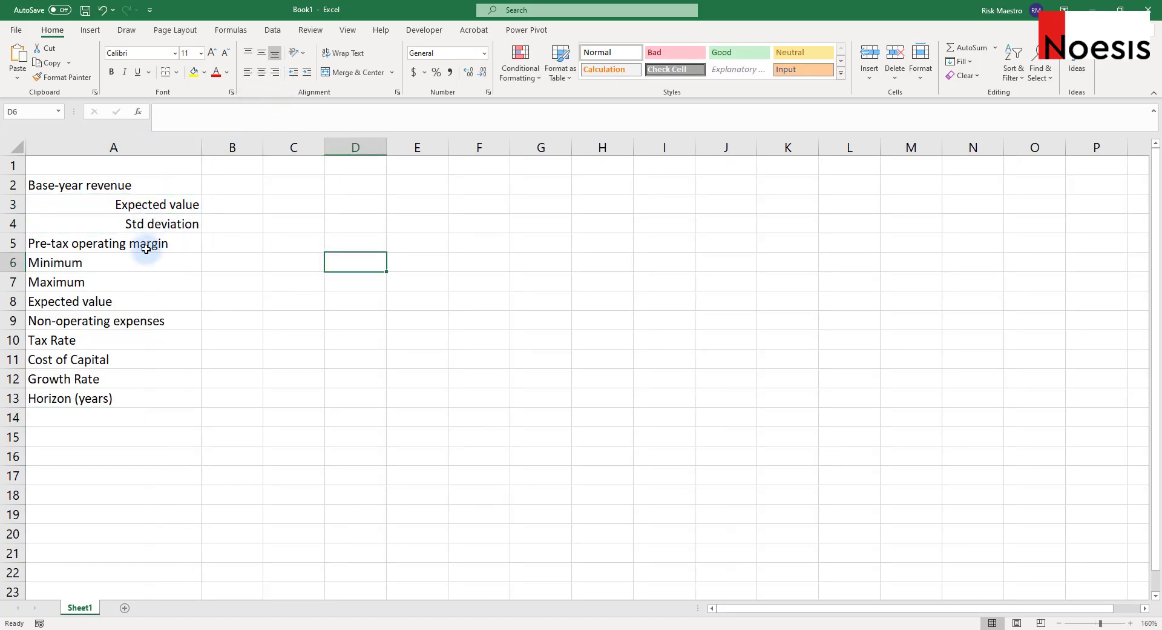
pyautogui.moveTo(144, 276); pyautogui.dragTo(144, 278)
pyautogui.click(275, 72)
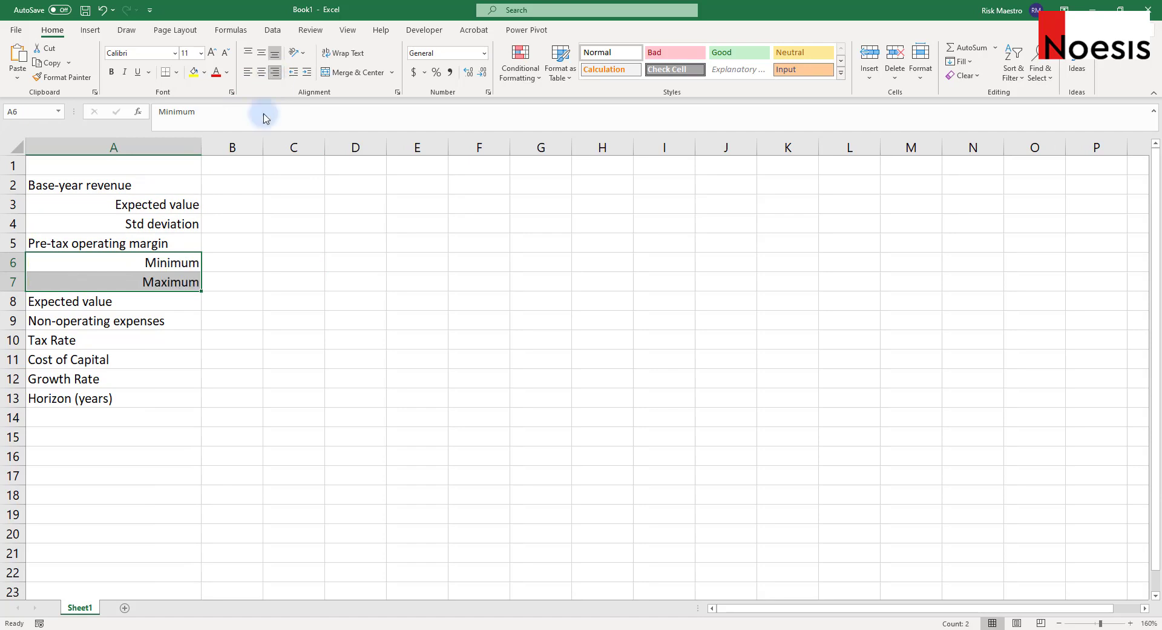
pyautogui.click(200, 331)
pyautogui.click(156, 301)
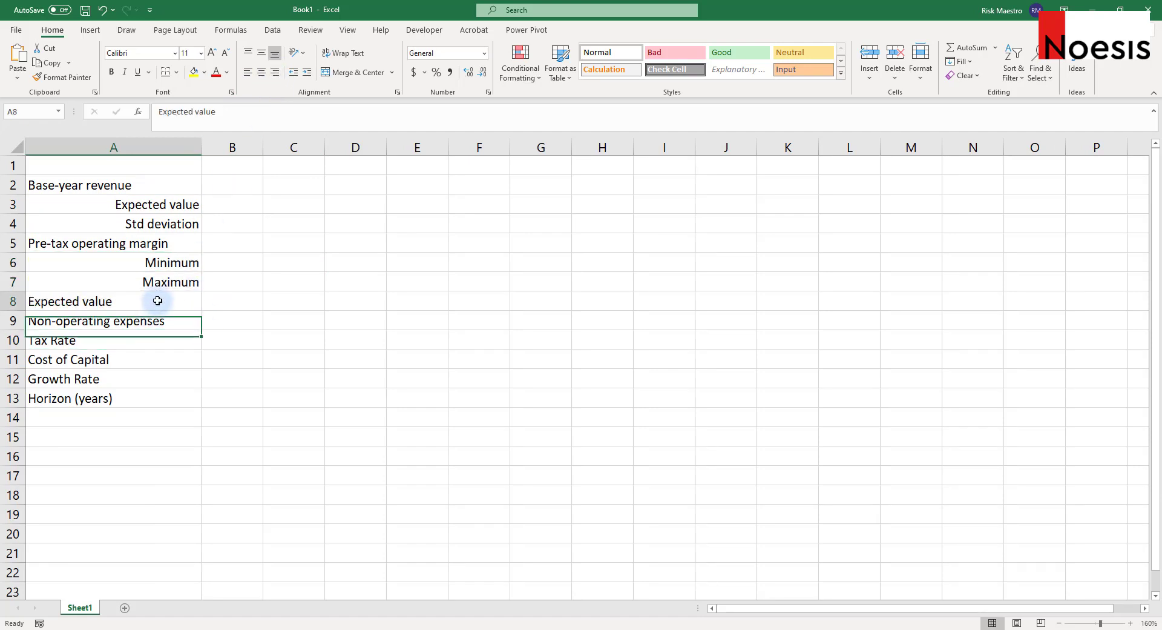
pyautogui.click(275, 72)
# - Enter the base-year revenue inputs: expected value 44 in B3 and standard deviation 10 in B4
pyautogui.click(232, 189)
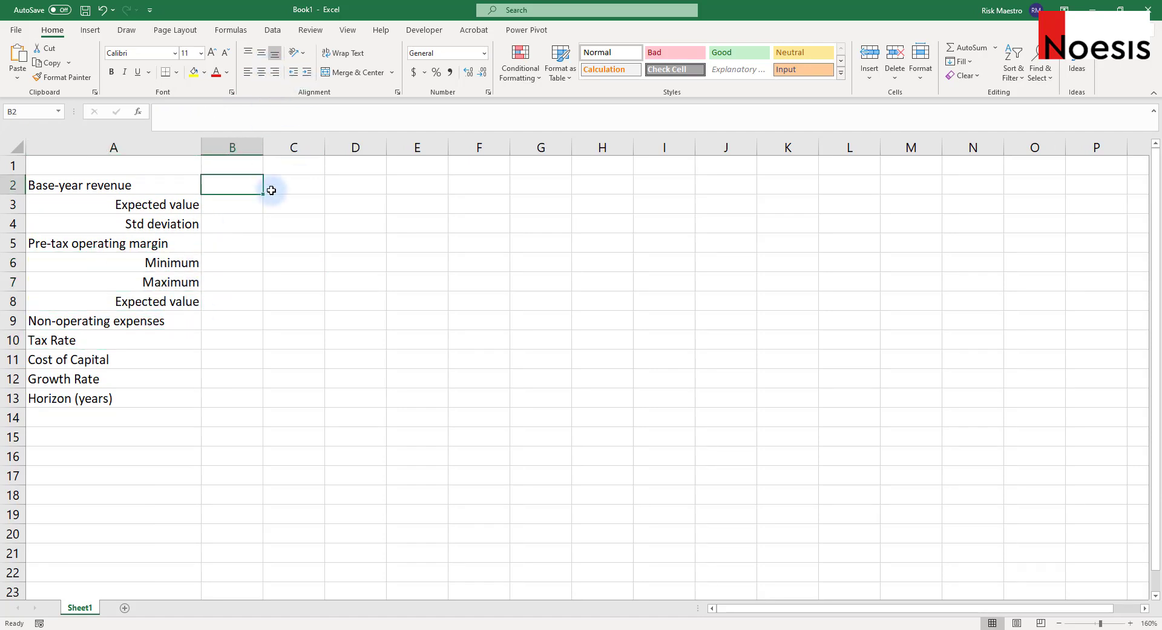
pyautogui.click(237, 198)
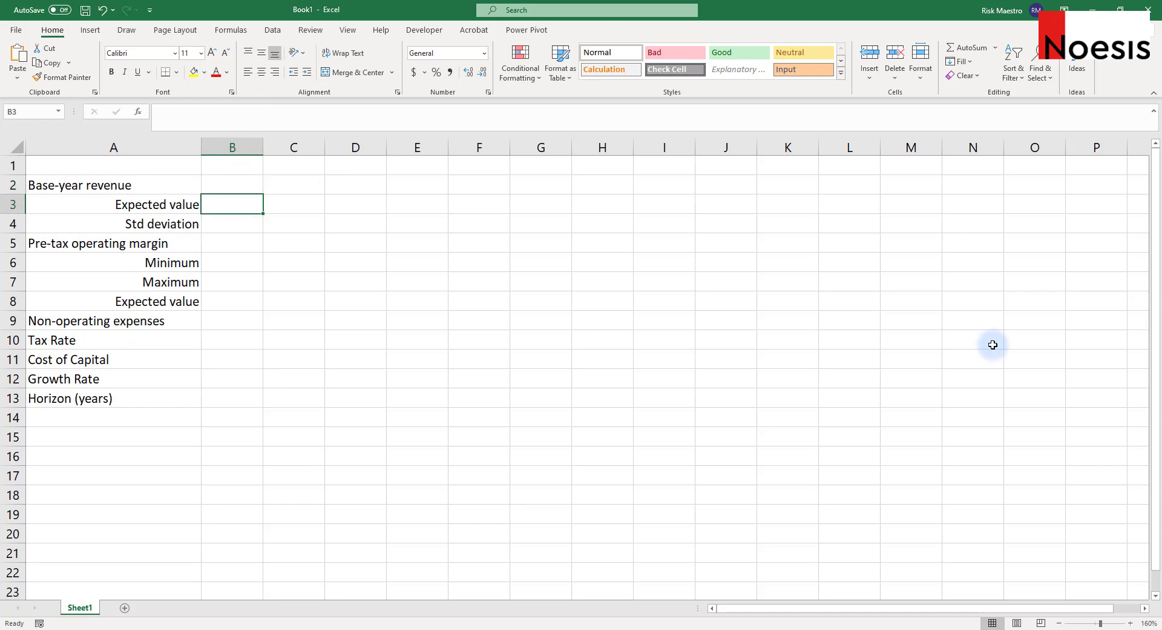
pyautogui.write('44')
pyautogui.press('Return')
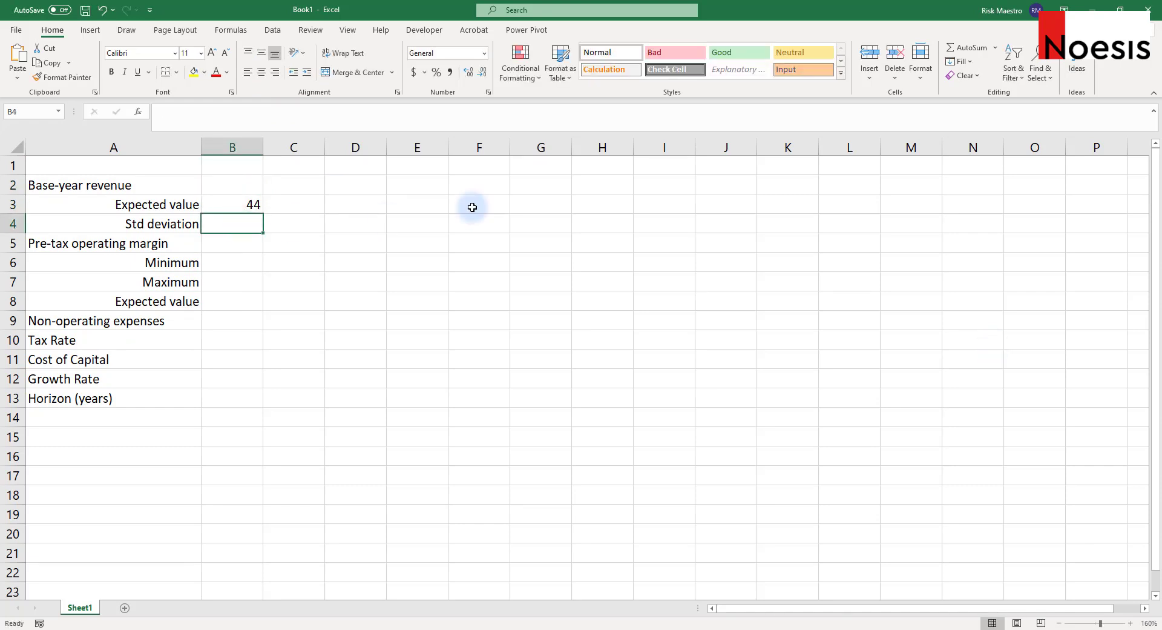
pyautogui.write('10')
pyautogui.press('Return')
# - Enter the pre-tax operating margin inputs in B6:B8: minimum 6%, maximum 12% and expected value 9%
pyautogui.press('Return')
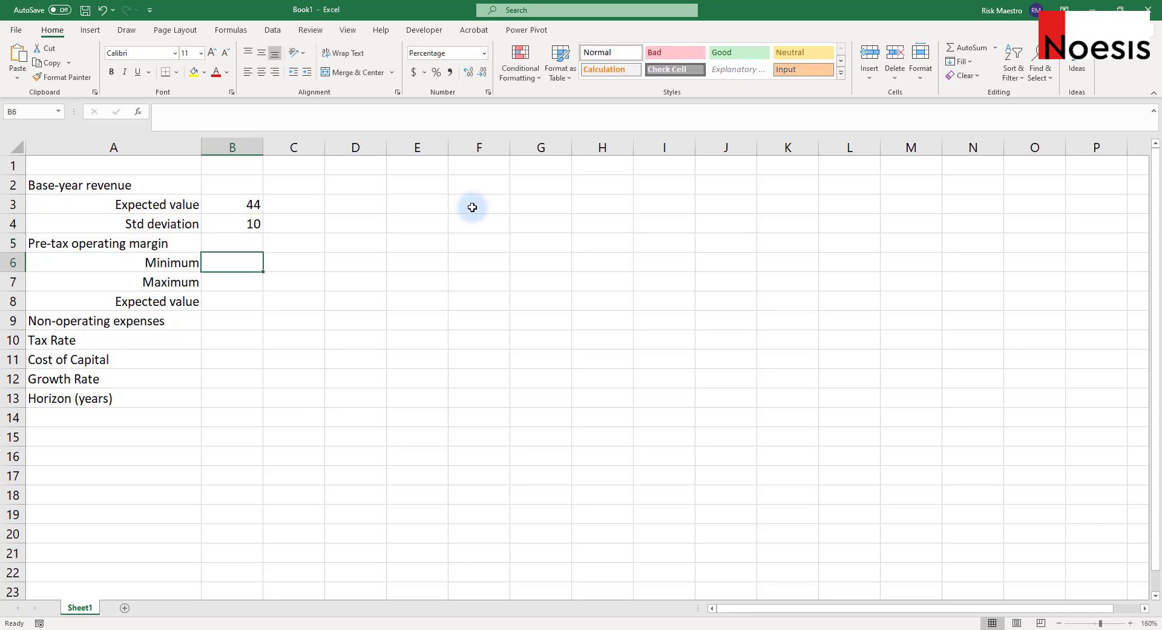
pyautogui.write('6')
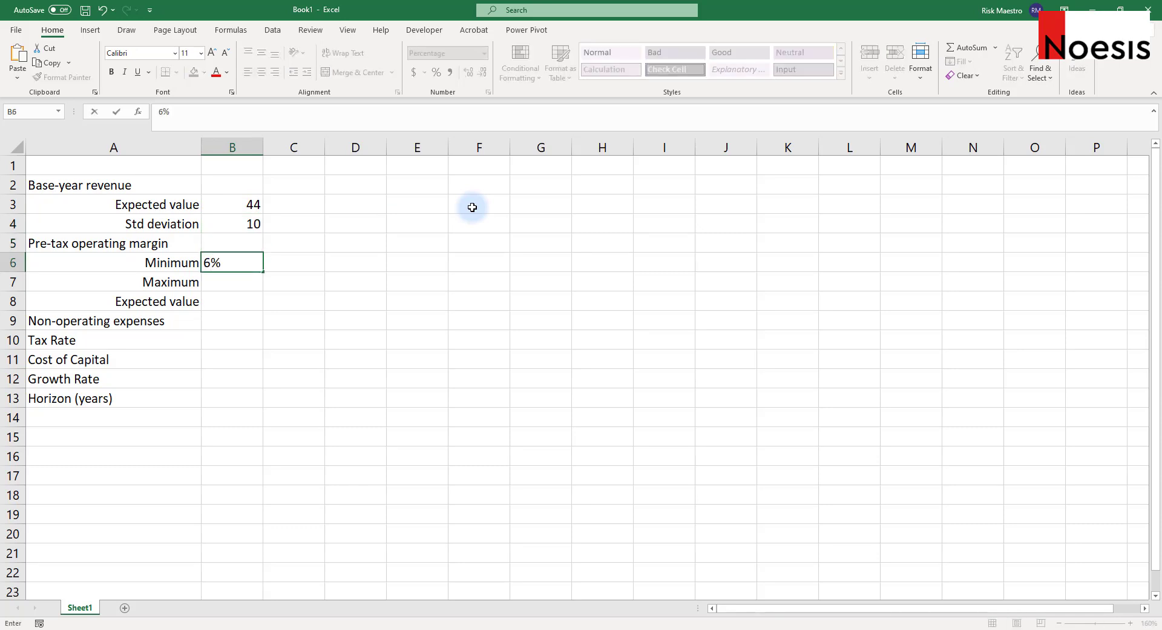
pyautogui.press('Return')
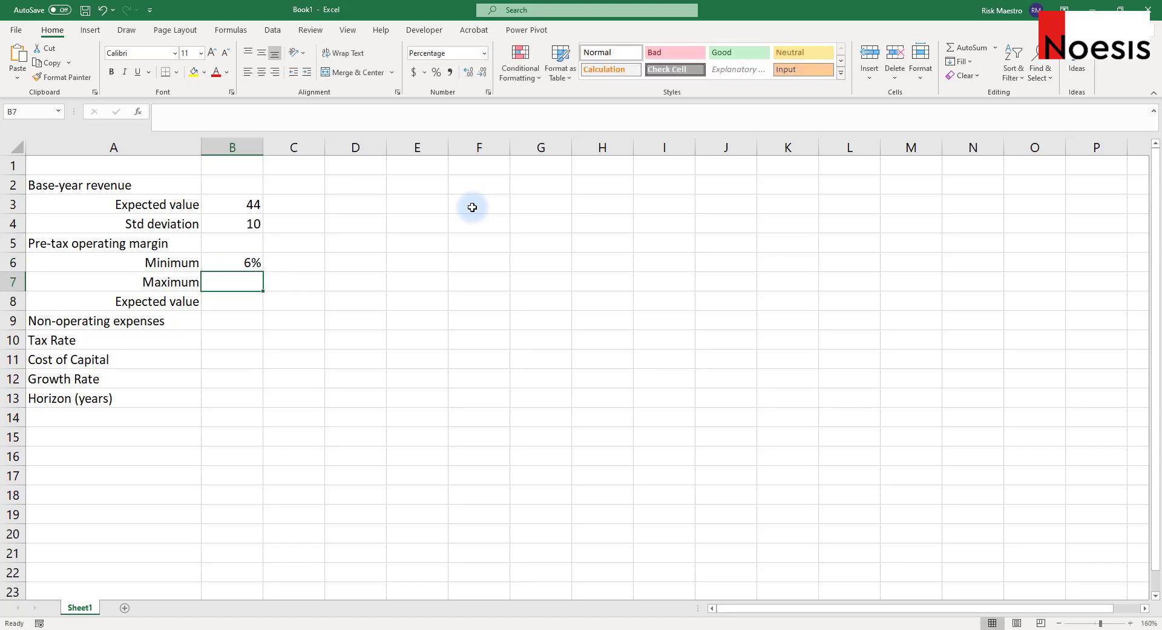
pyautogui.write('12')
pyautogui.press('Return')
pyautogui.write('9')
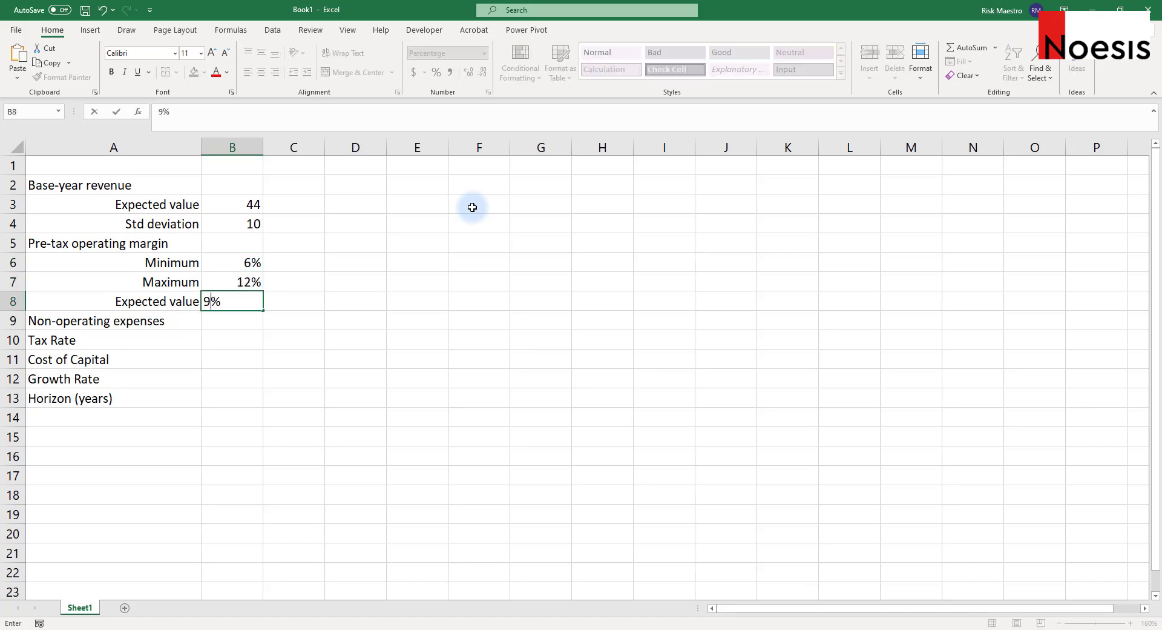
pyautogui.press('Return')
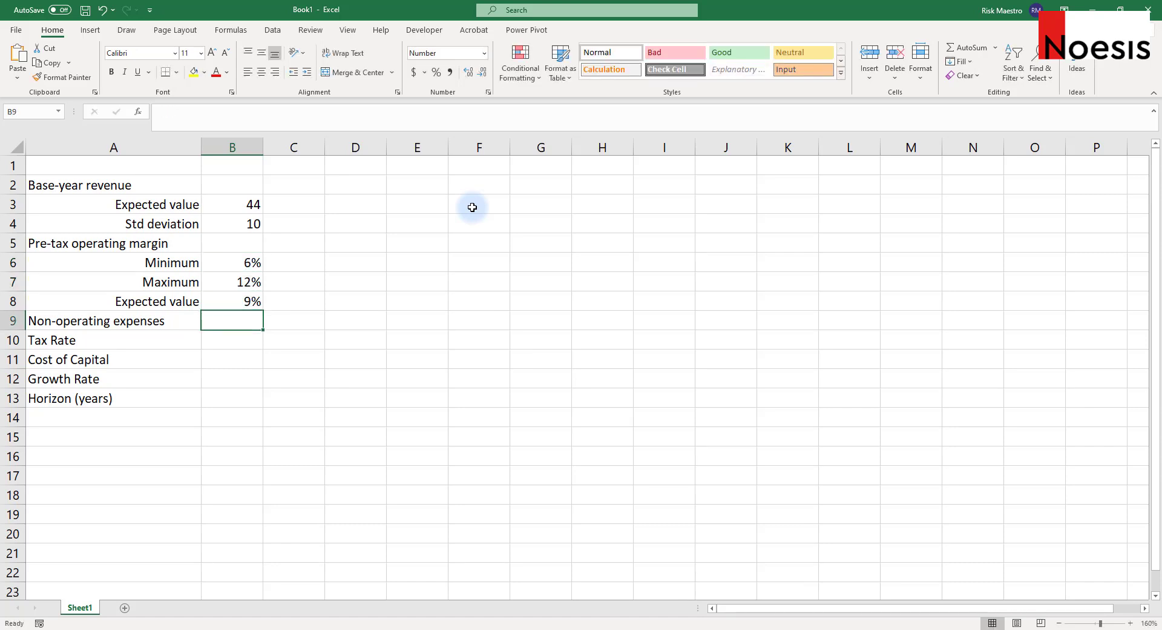
# - Enter non-operating expenses 1.5, tax rate 40%, cost of capital 10%, growth rate 5% and horizon 10 in B9:B13
pyautogui.write('1.5')
pyautogui.press('Return')
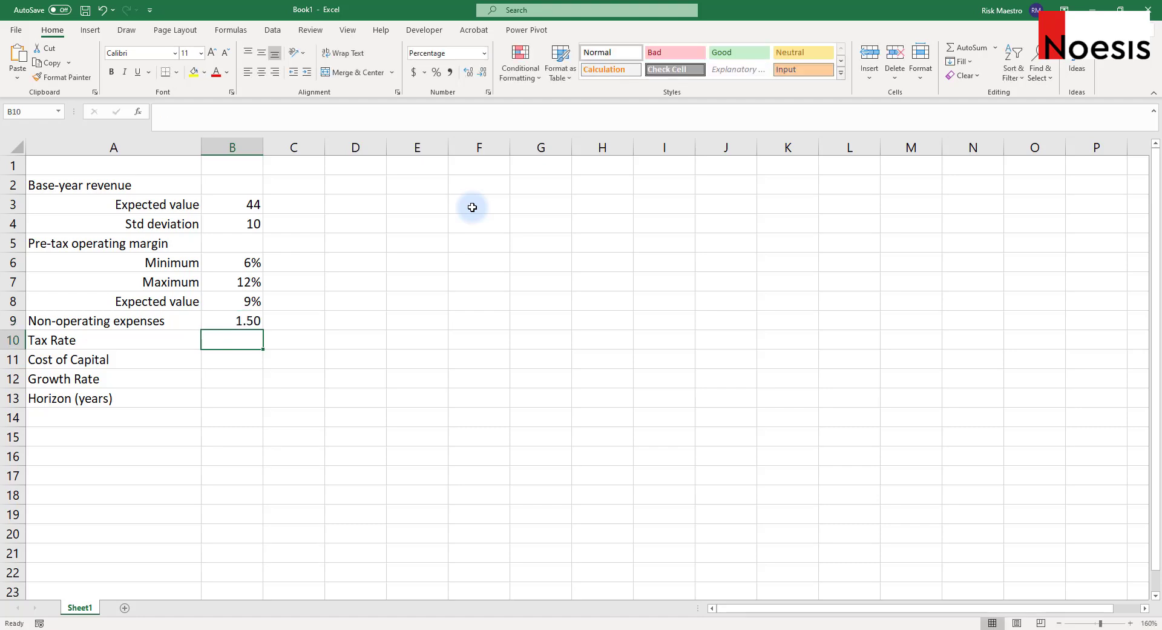
pyautogui.write('40')
pyautogui.press('Return')
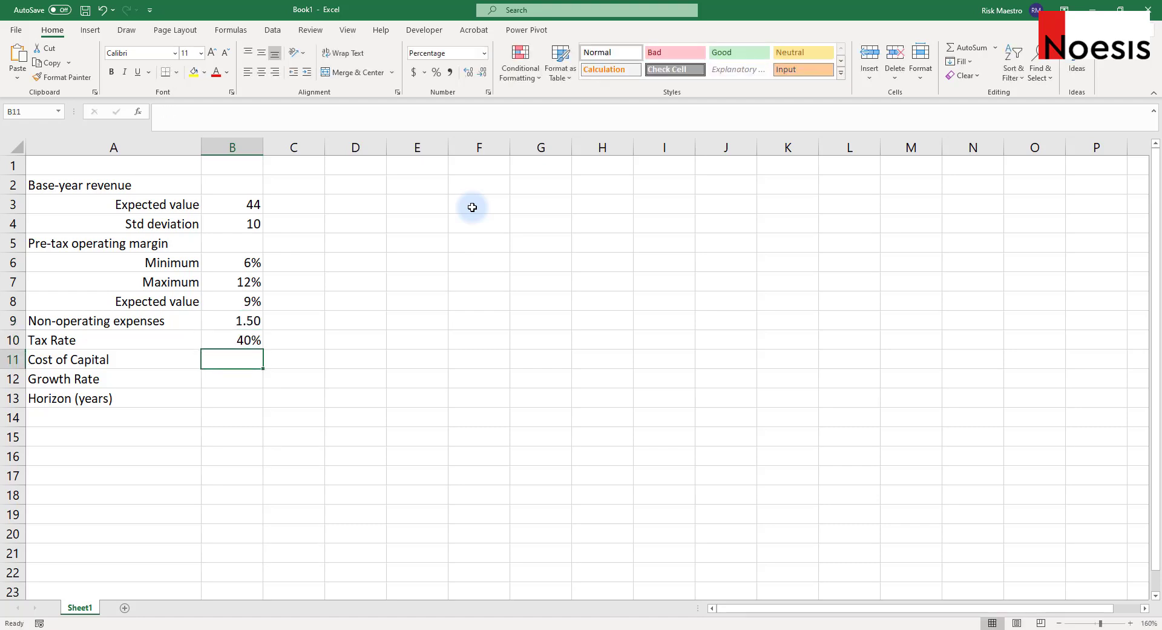
pyautogui.write('10')
pyautogui.press('Return')
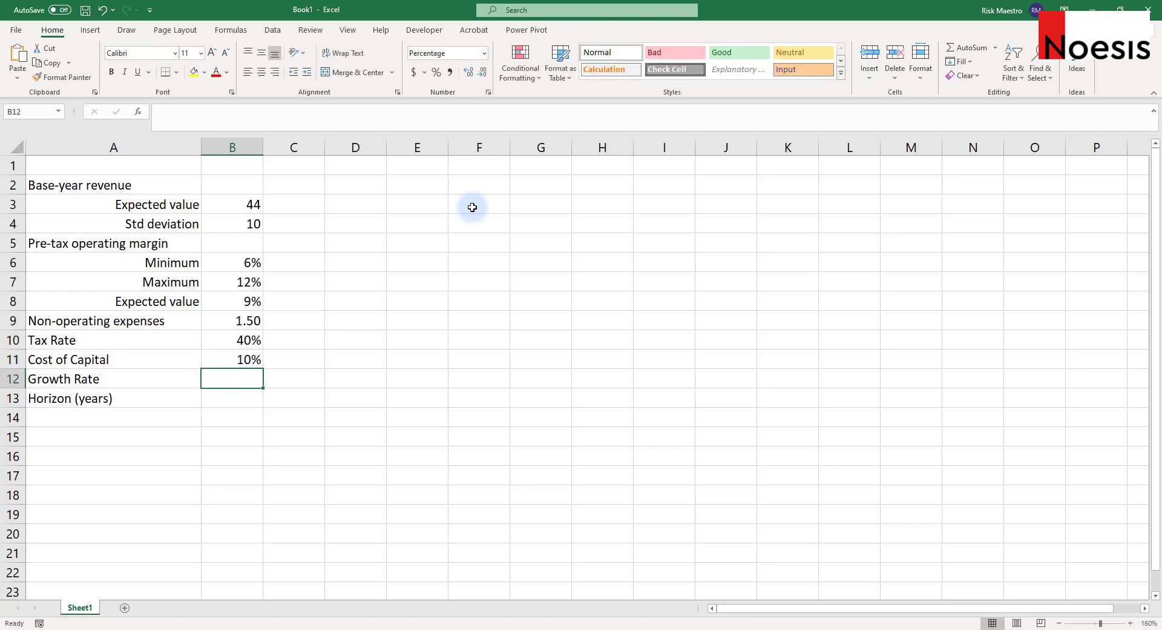
pyautogui.write('5')
pyautogui.press('Return')
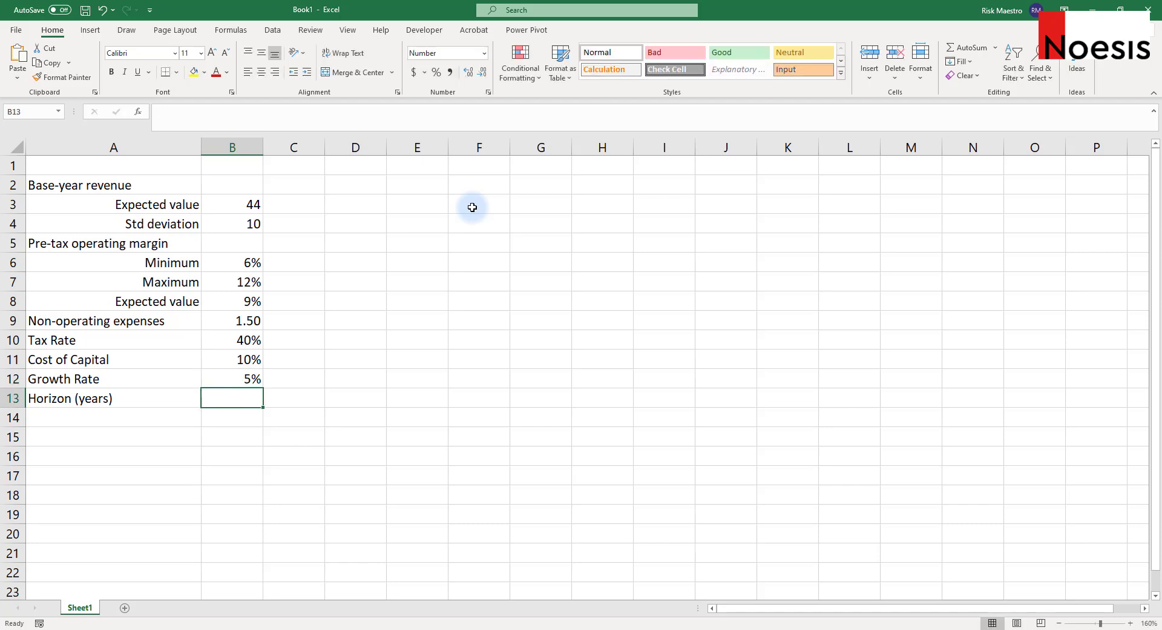
pyautogui.write('10')
pyautogui.press('Return')
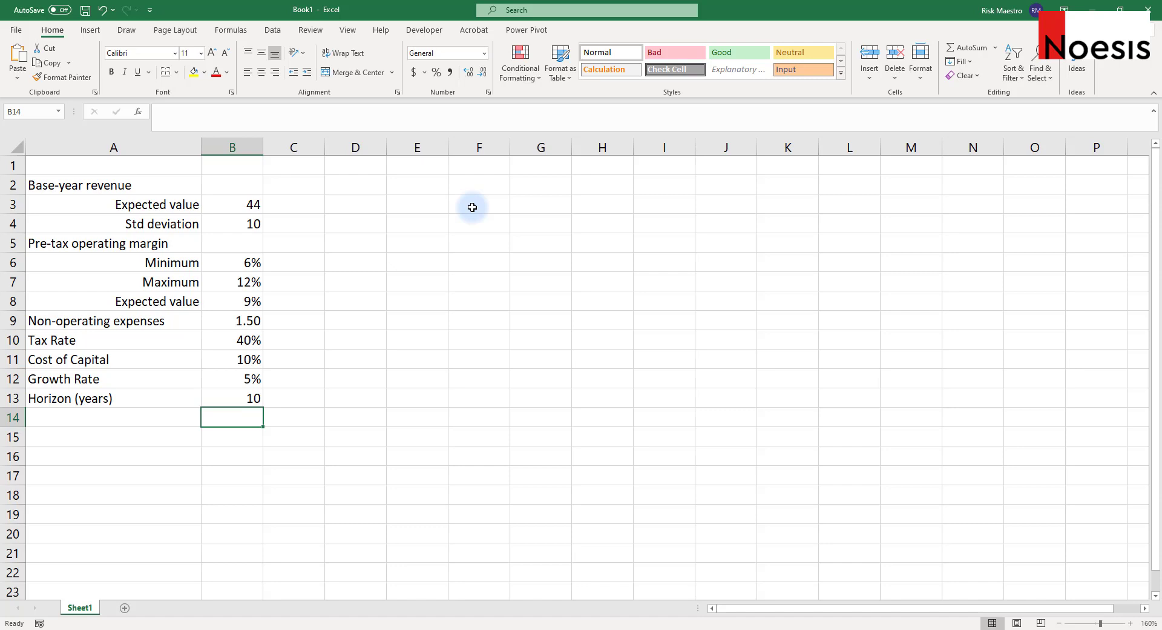
# - Switch to probabilistic.pdf in Acrobat and examine the paper's formulas for after-tax cash flow and store value
pyautogui.hotkey('alt', 'Tab')
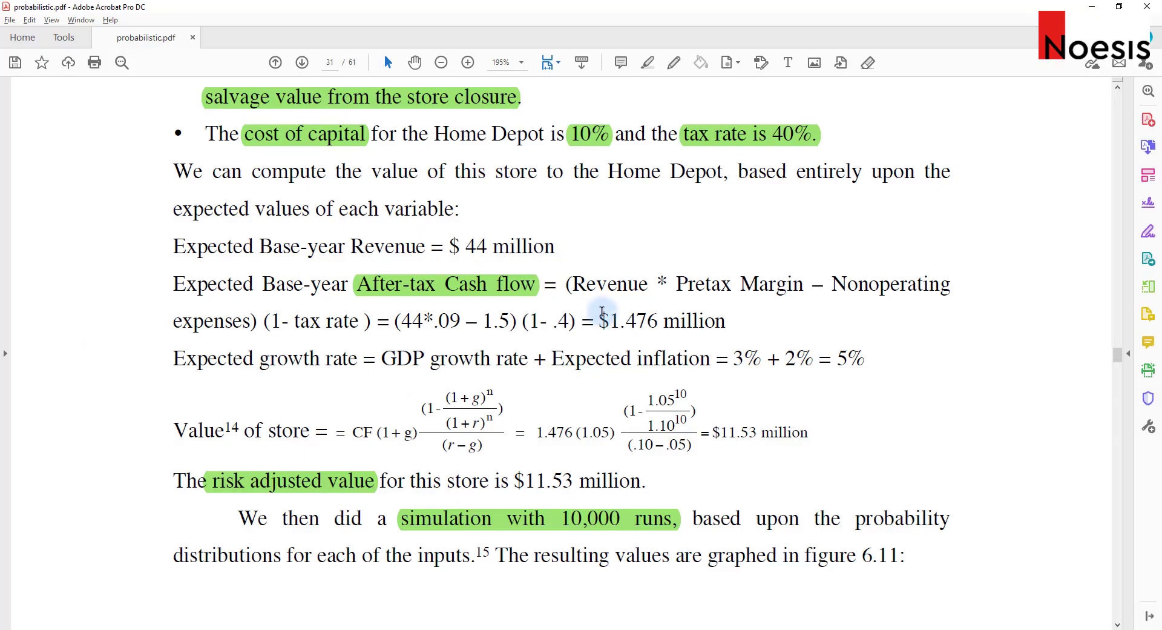
pyautogui.scroll(-1, 602, 309)
pyautogui.moveTo(811, 402)
pyautogui.mouseDown()
pyautogui.moveTo(691, 397)
pyautogui.moveTo(811, 402)
pyautogui.mouseUp()
pyautogui.click(733, 435)
pyautogui.click(790, 430)
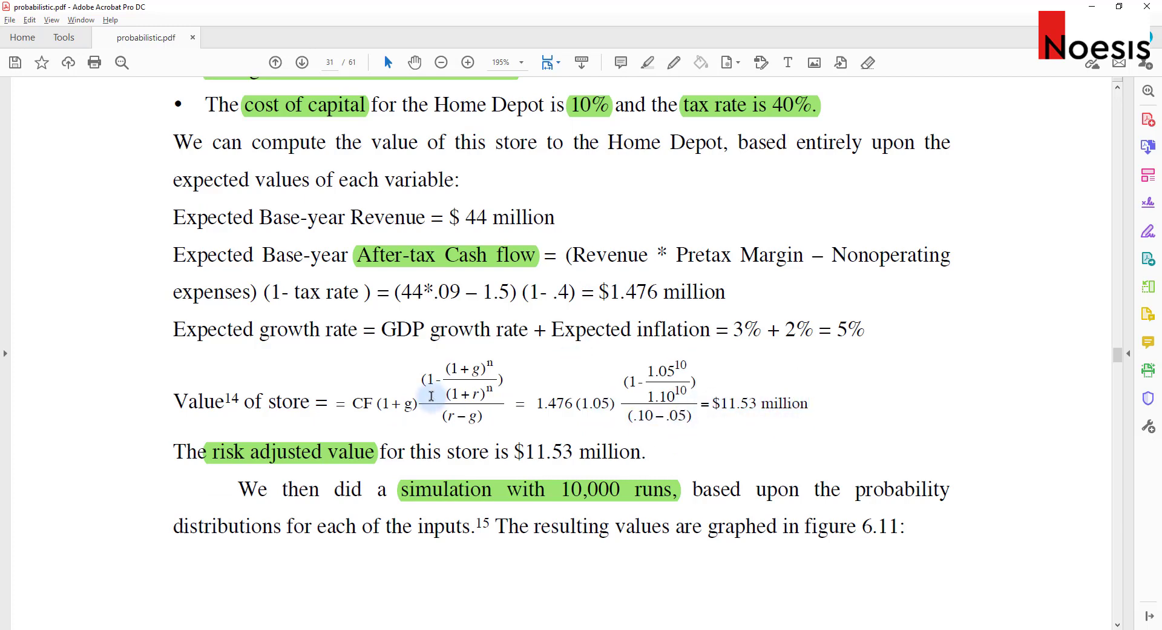
pyautogui.click(373, 401)
pyautogui.moveTo(401, 391); pyautogui.dragTo(697, 403)
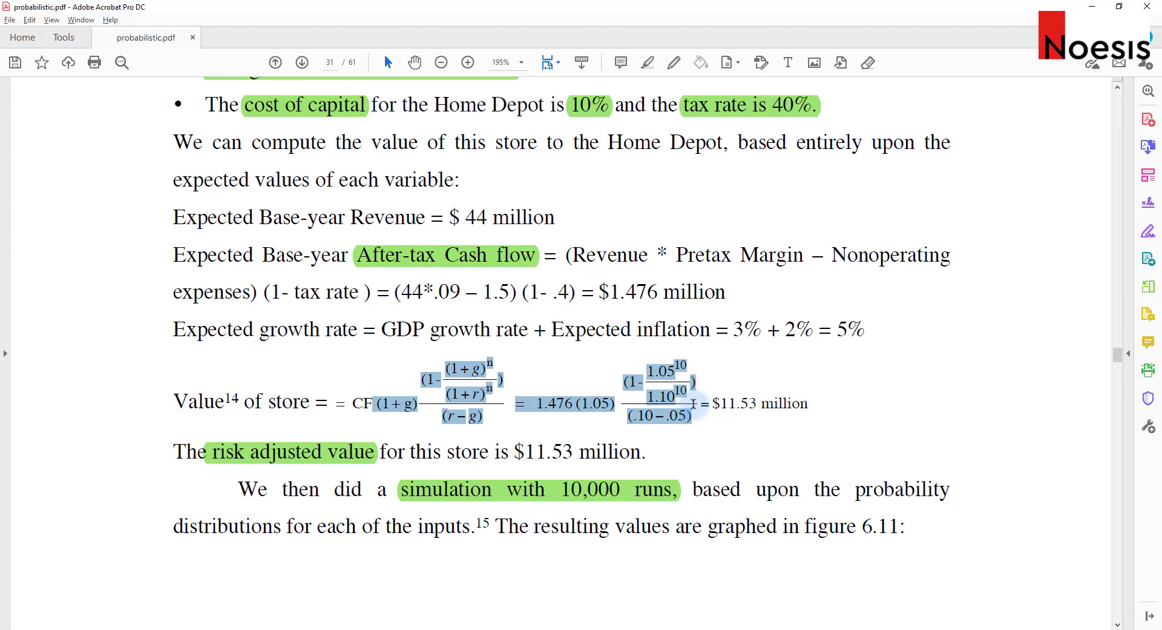
pyautogui.click(692, 404)
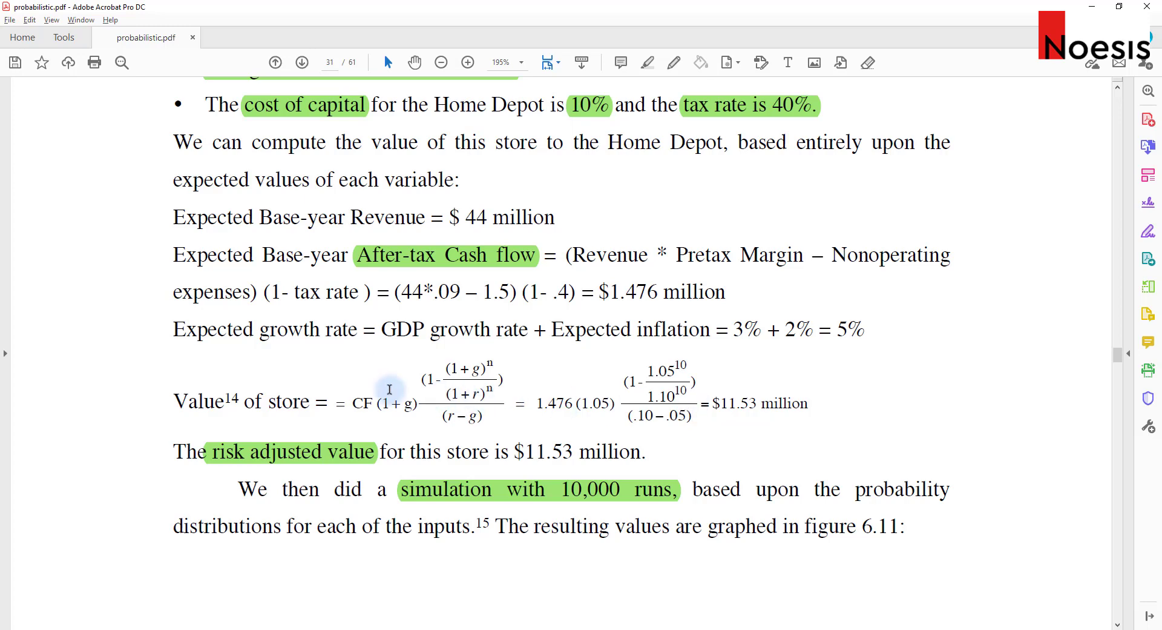
# - Switch back to Excel and enter the label "Base-year after-tax cash flow" in A15
pyautogui.hotkey('alt', 'Tab')
pyautogui.click(104, 434)
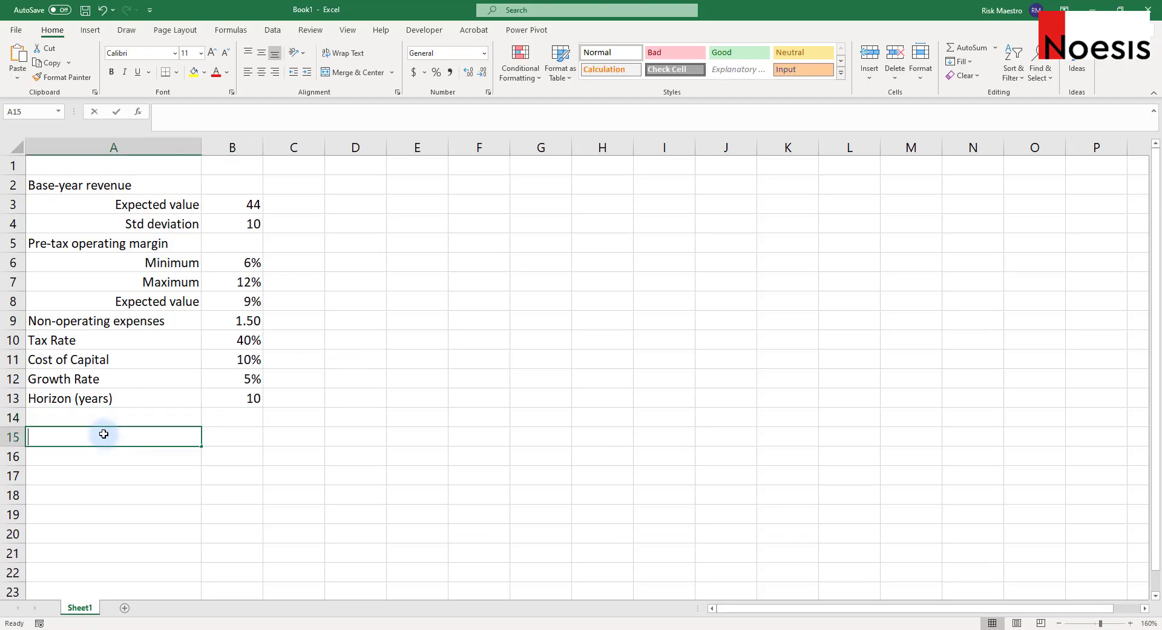
pyautogui.write('Base-year af')
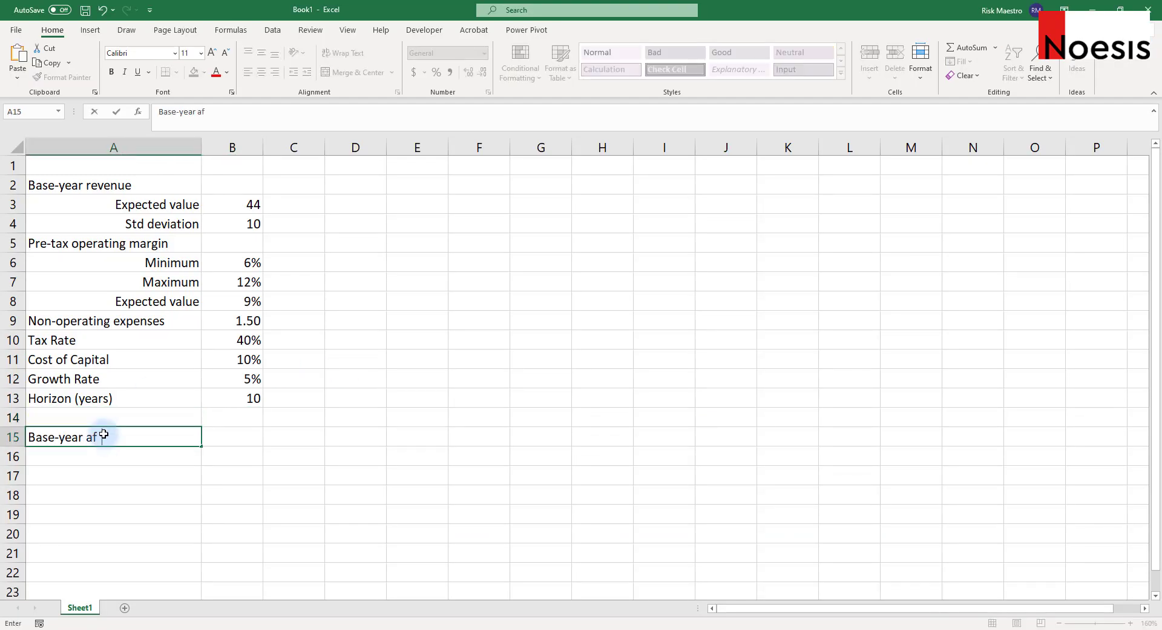
pyautogui.write('ter-tax cash flow')
pyautogui.hotkey('ctrl', 'Return')
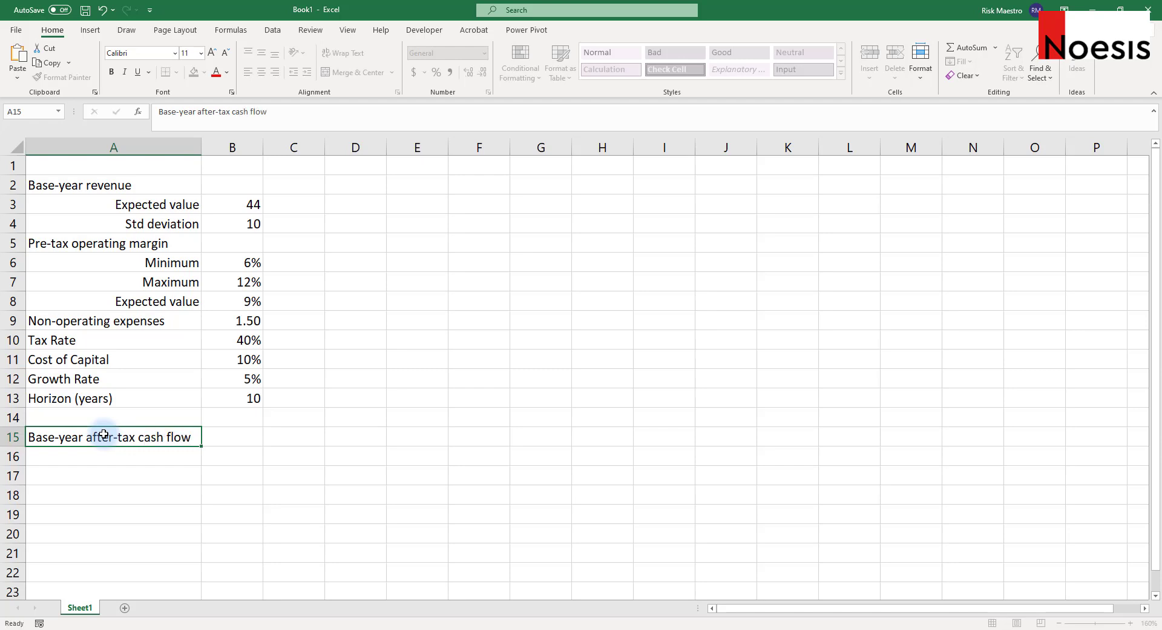
# - Calculate the base-year after-tax cash flow in B15 with the formula =(B3*B8-B9)*(1-B10)
pyautogui.press('Right')
pyautogui.write('=(')
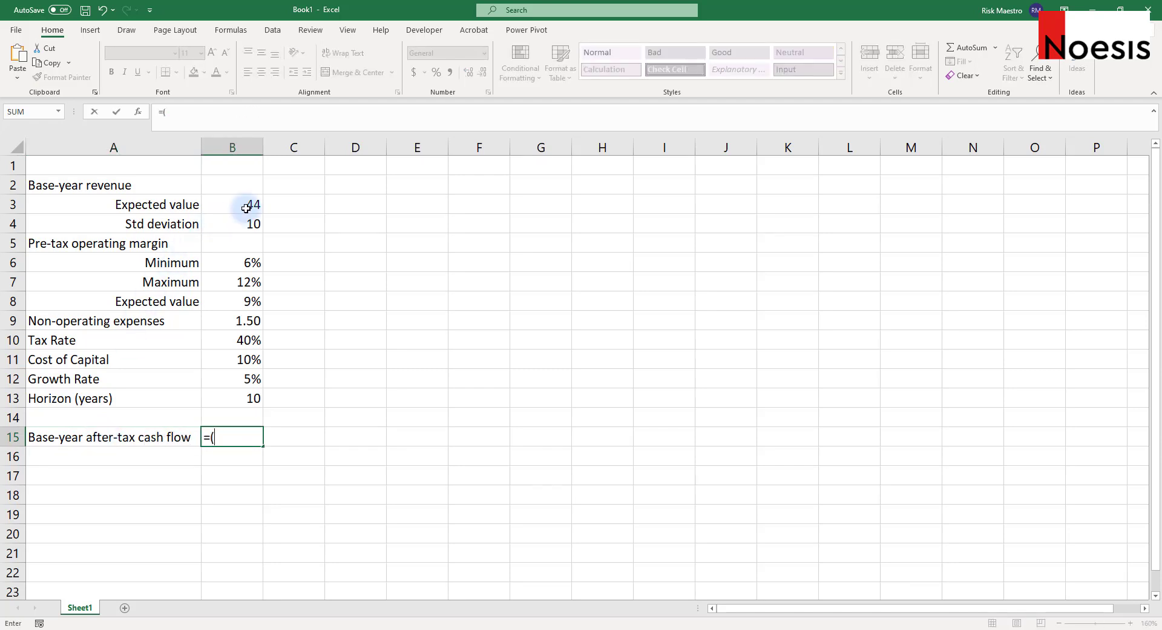
pyautogui.click(253, 204)
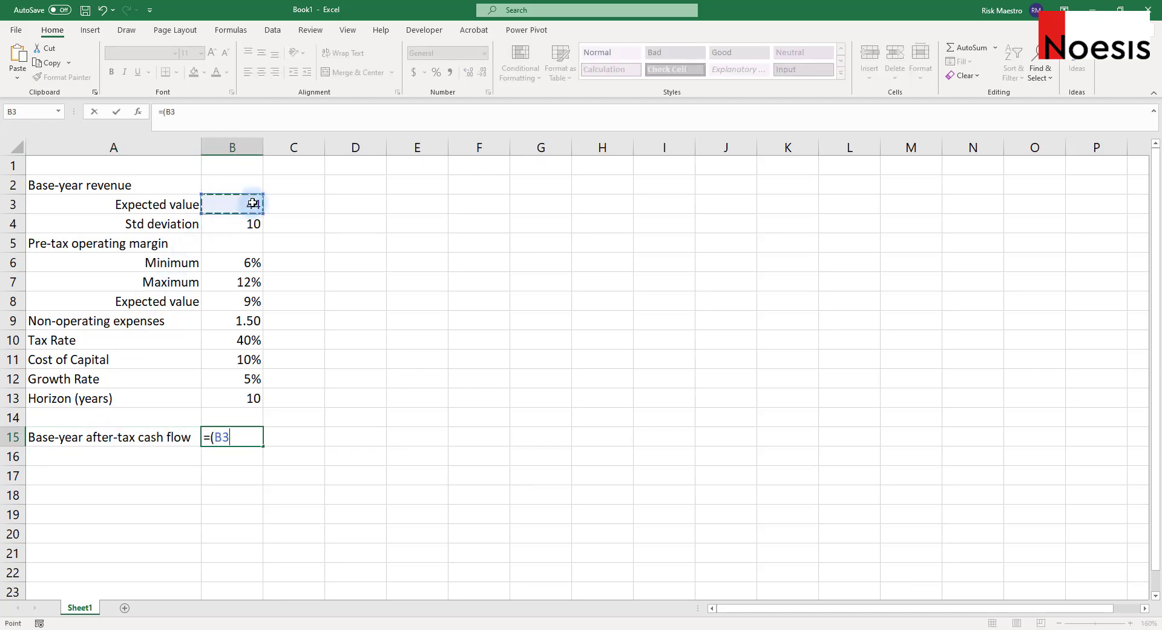
pyautogui.write('*')
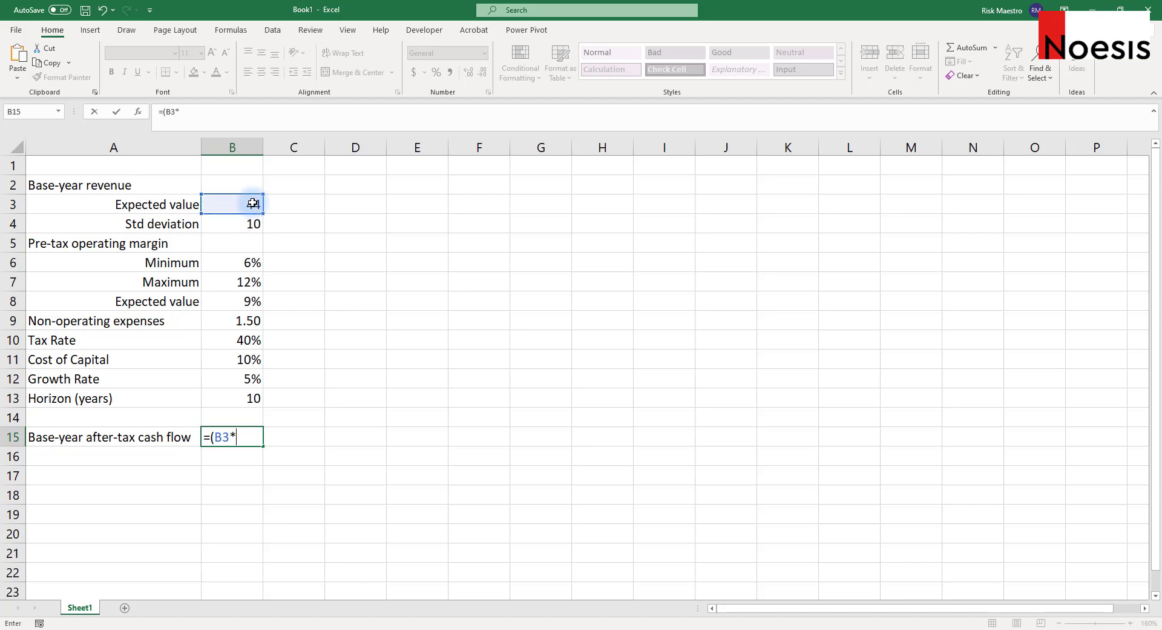
pyautogui.click(249, 300)
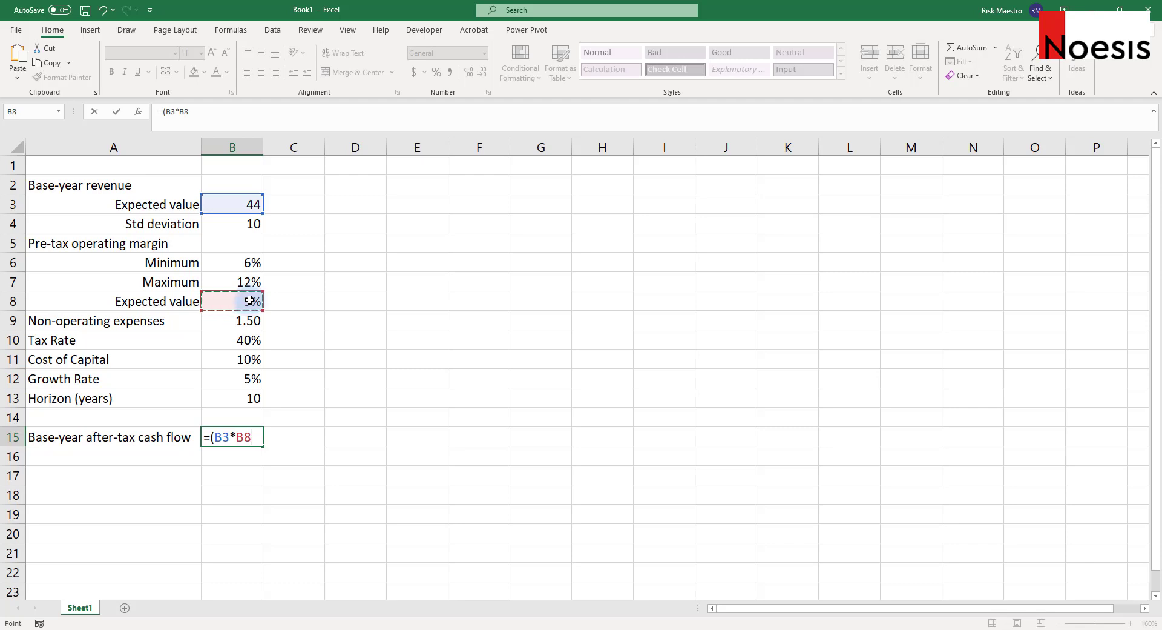
pyautogui.write('-')
pyautogui.click(245, 322)
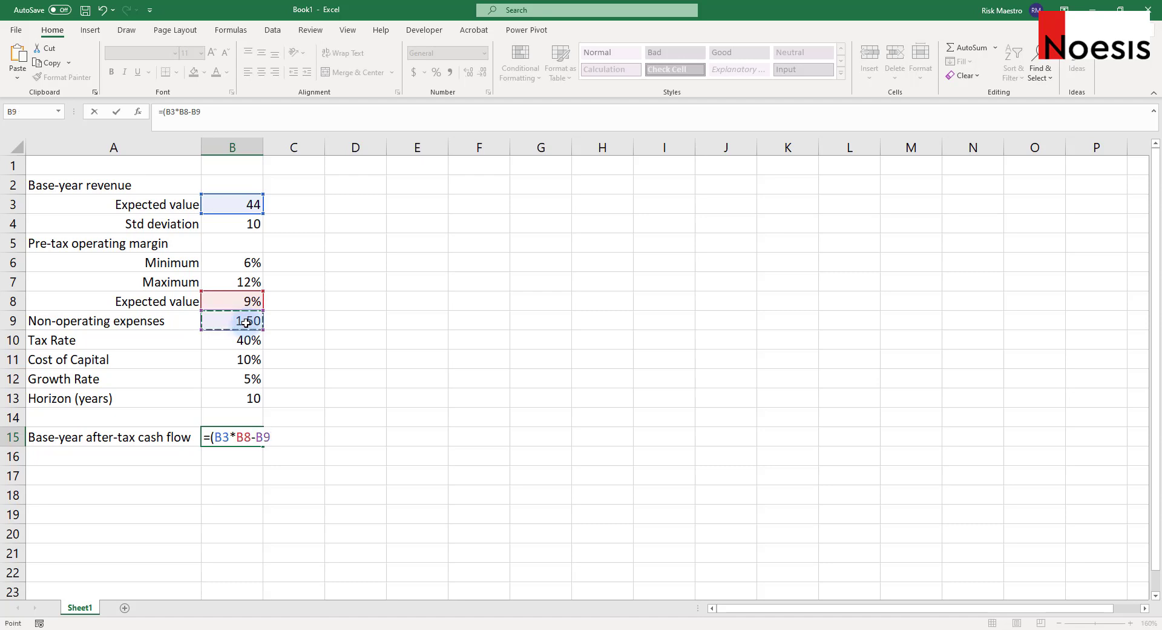
pyautogui.write(')*(1-')
pyautogui.click(244, 339)
pyautogui.write(')')
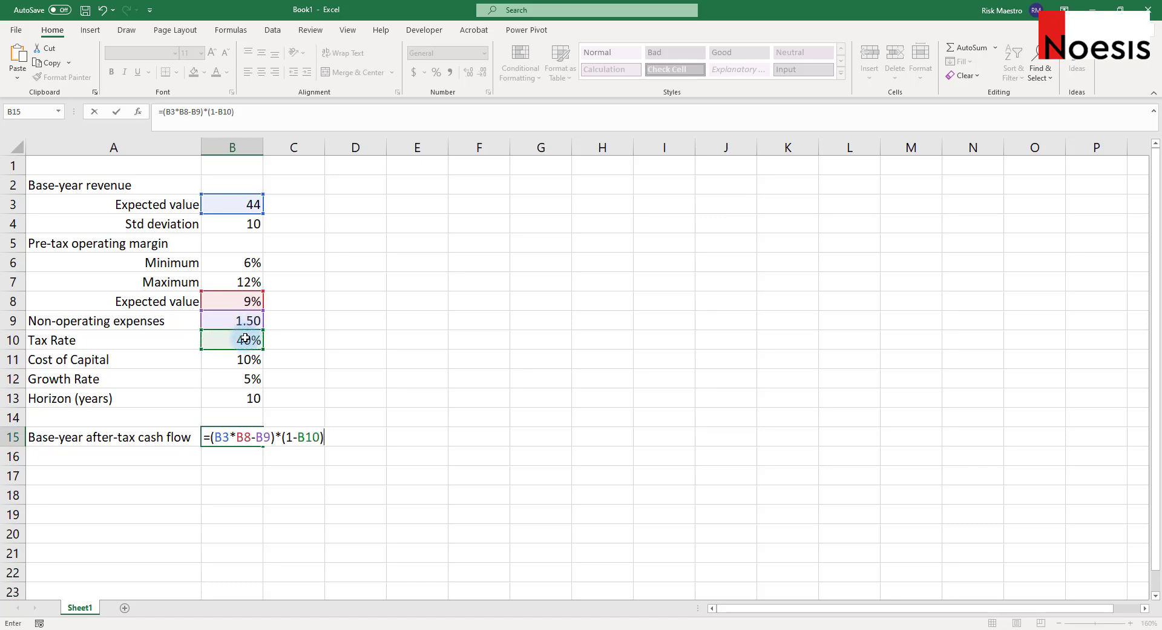
pyautogui.hotkey('ctrl', 'Return')
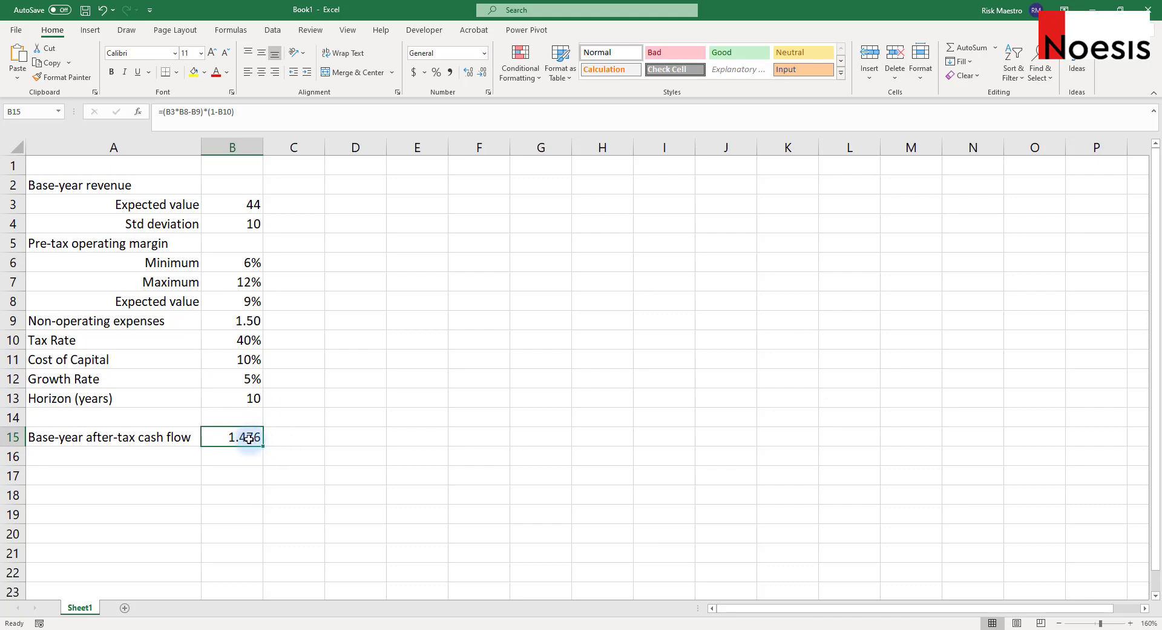
# - Check the paper's base-year after-tax cash flow in the Acrobat PDF and return to the Excel workbook
pyautogui.hotkey('alt', 'Tab')
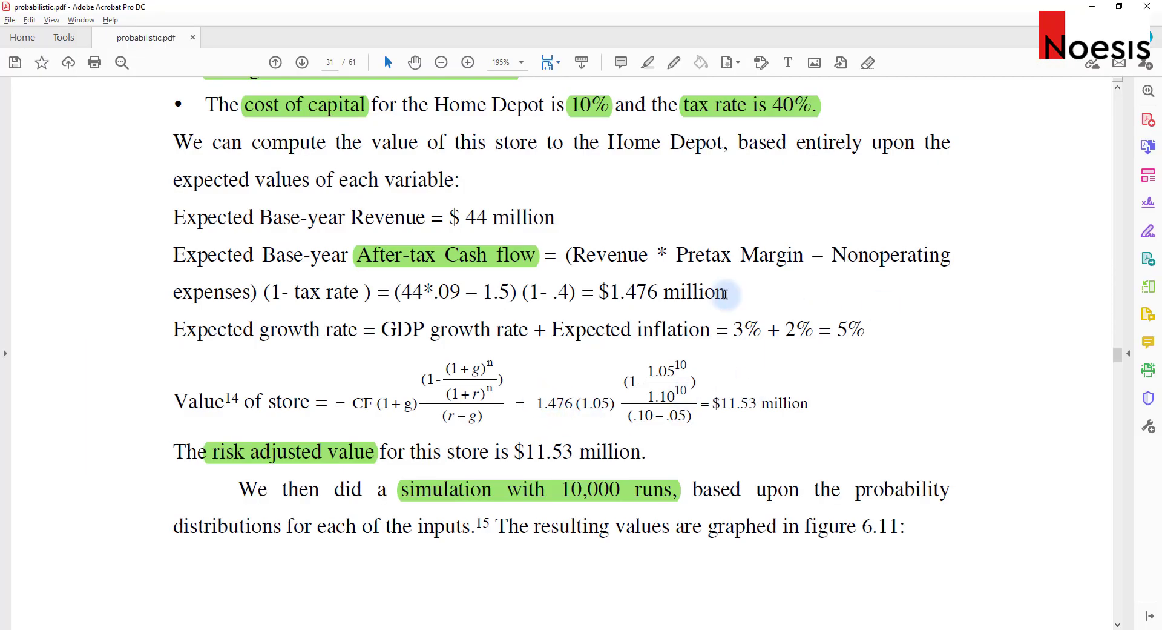
pyautogui.moveTo(740, 295); pyautogui.dragTo(625, 296)
pyautogui.click(647, 293)
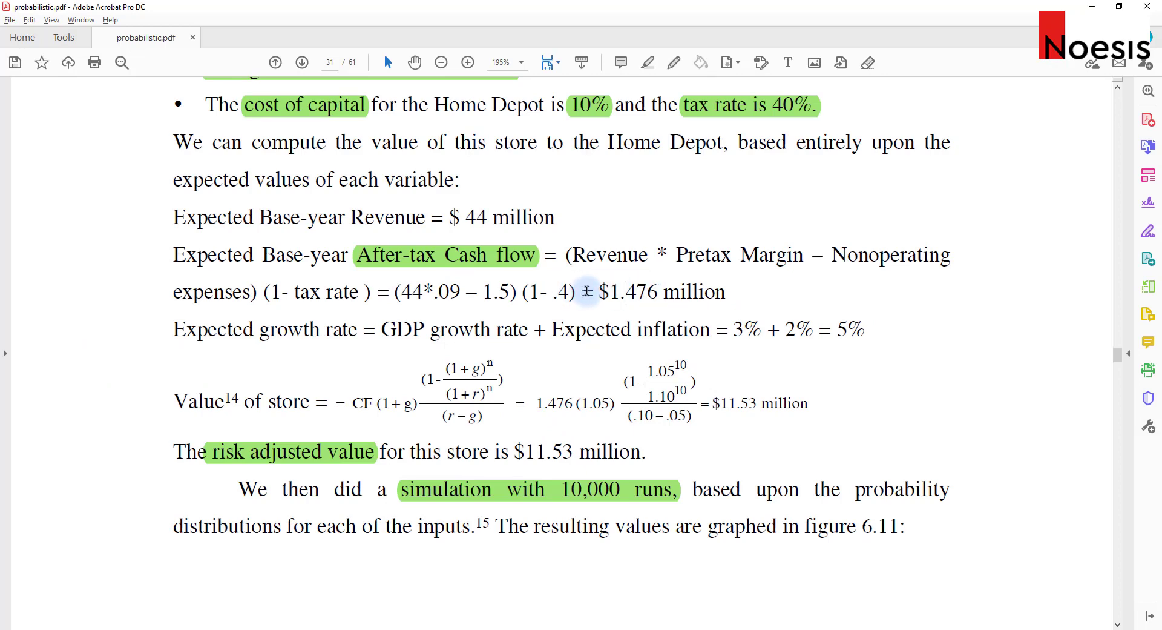
pyautogui.hotkey('alt', 'Tab')
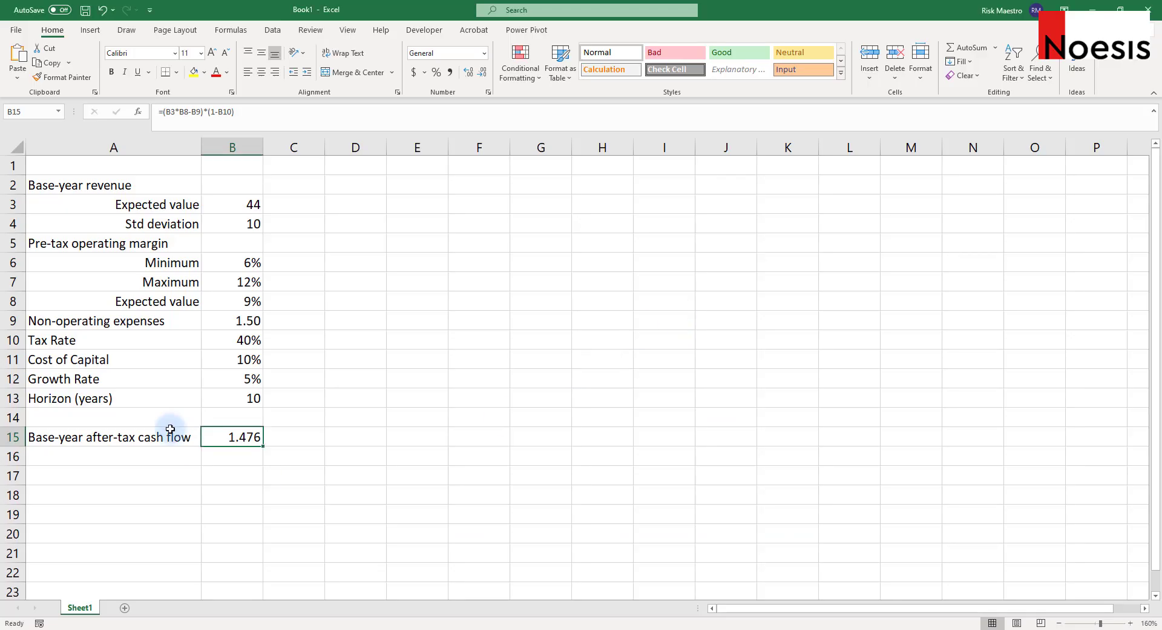
# - Enter the column header "Year" in A17, below the base-year after-tax cash flow row
pyautogui.click(161, 459)
pyautogui.click(169, 474)
pyautogui.scroll(-1, 175, 468)
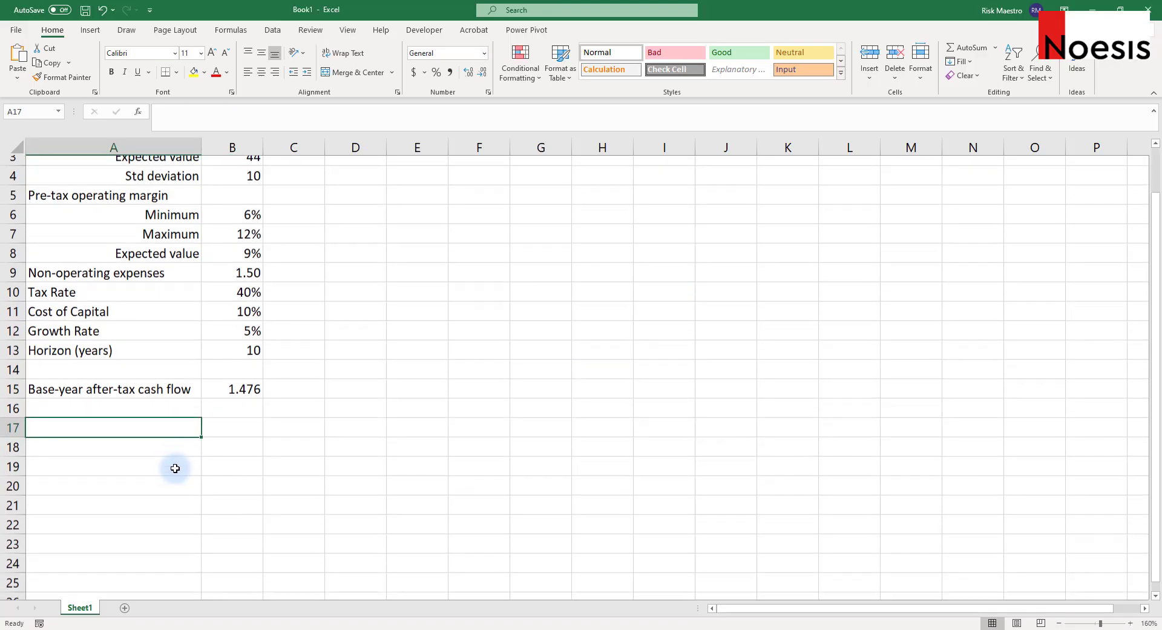
pyautogui.write('Year')
pyautogui.press('Return')
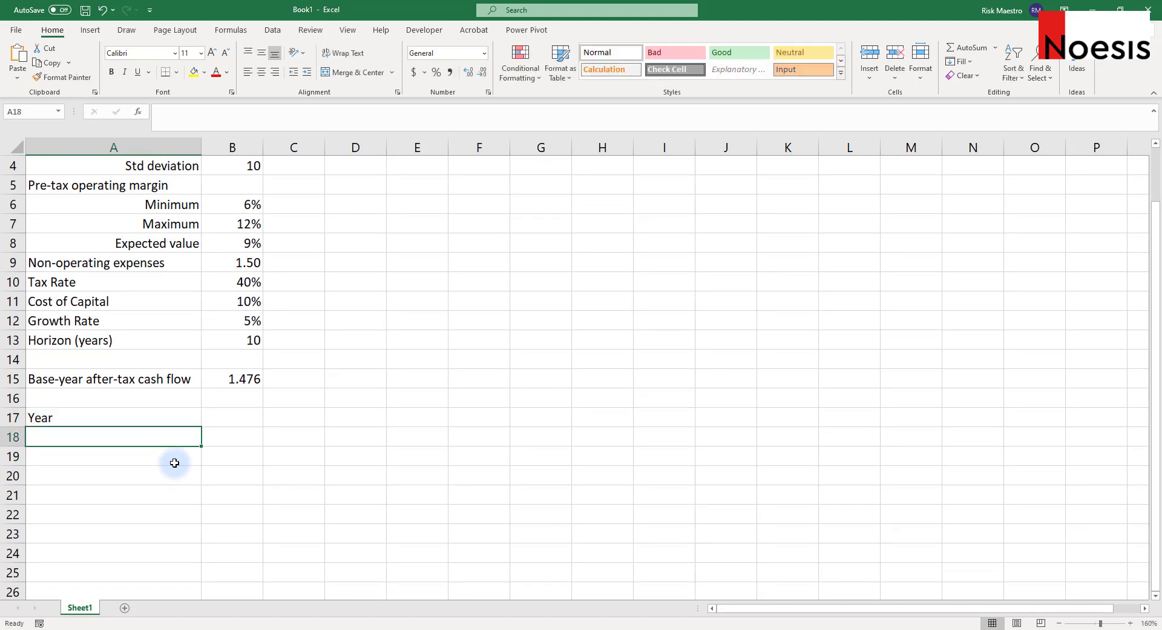
# - Enter years 1 and 2 in A18:A19 and fill the series down to 10 in A27
pyautogui.write('1')
pyautogui.press('Return')
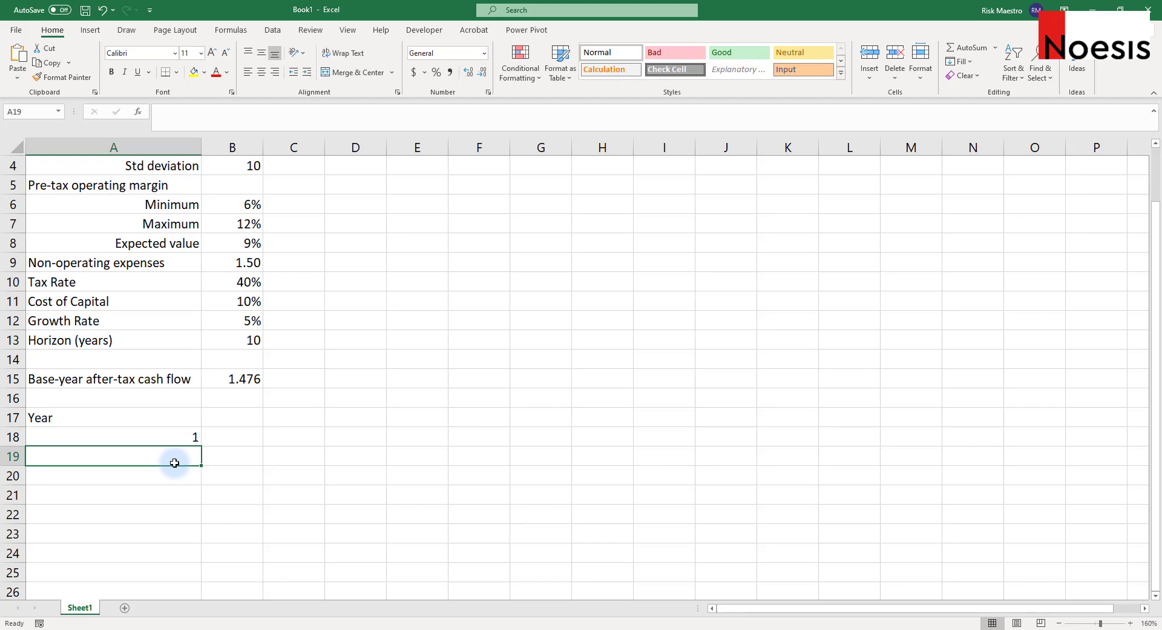
pyautogui.press('Up')
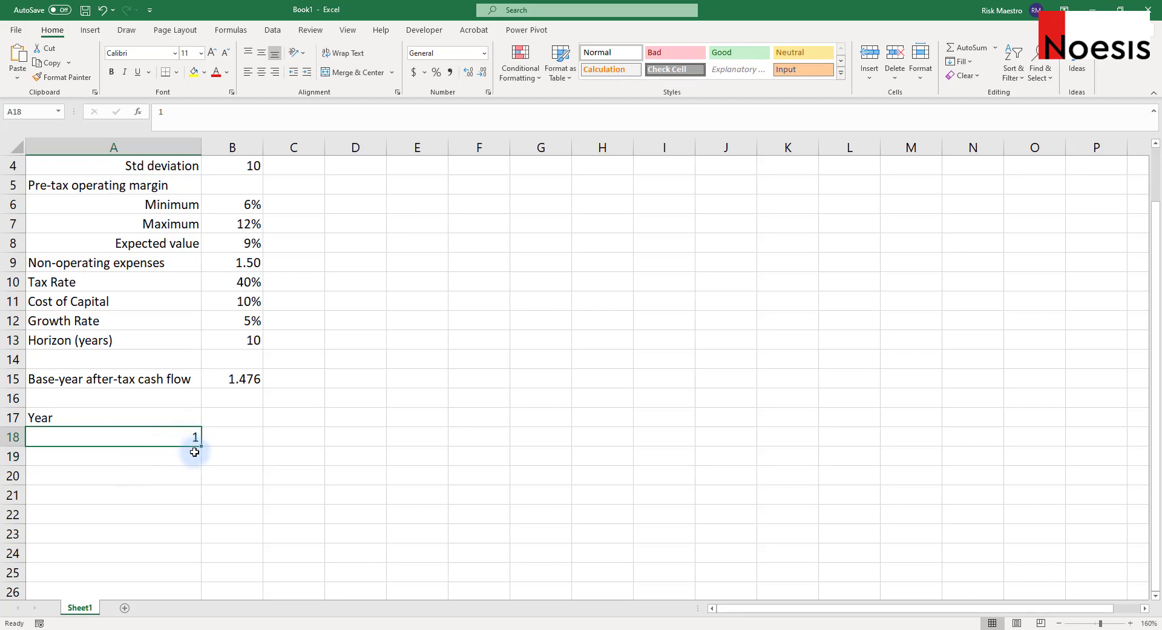
pyautogui.click(190, 451)
pyautogui.write('2')
pyautogui.press('Return')
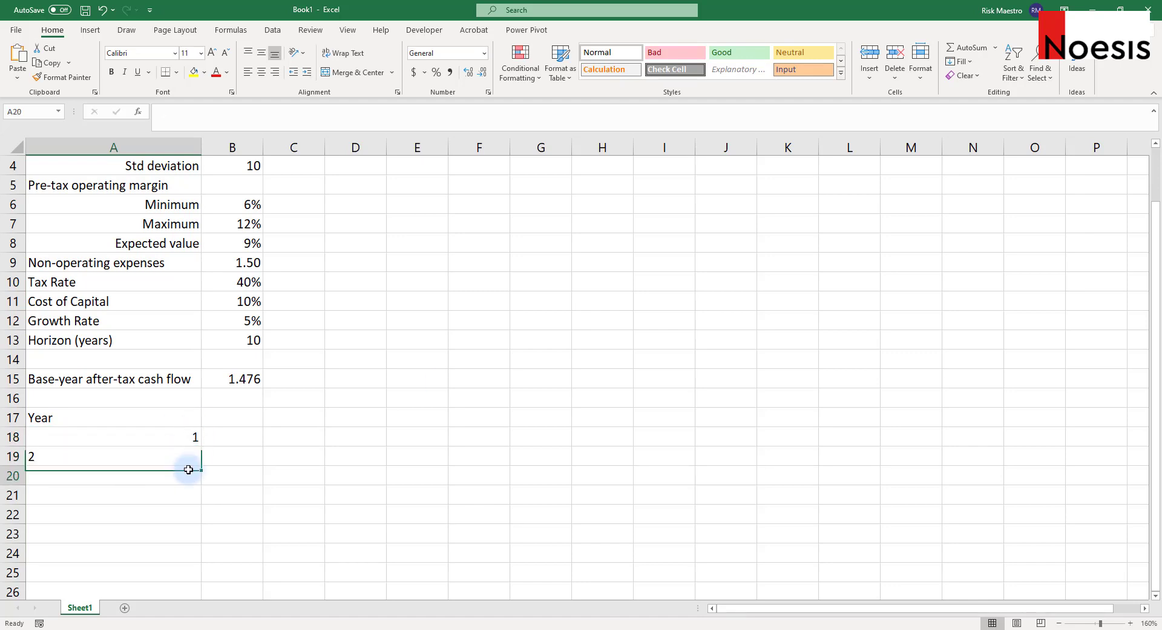
pyautogui.moveTo(187, 444); pyautogui.dragTo(179, 529)
pyautogui.click(222, 357)
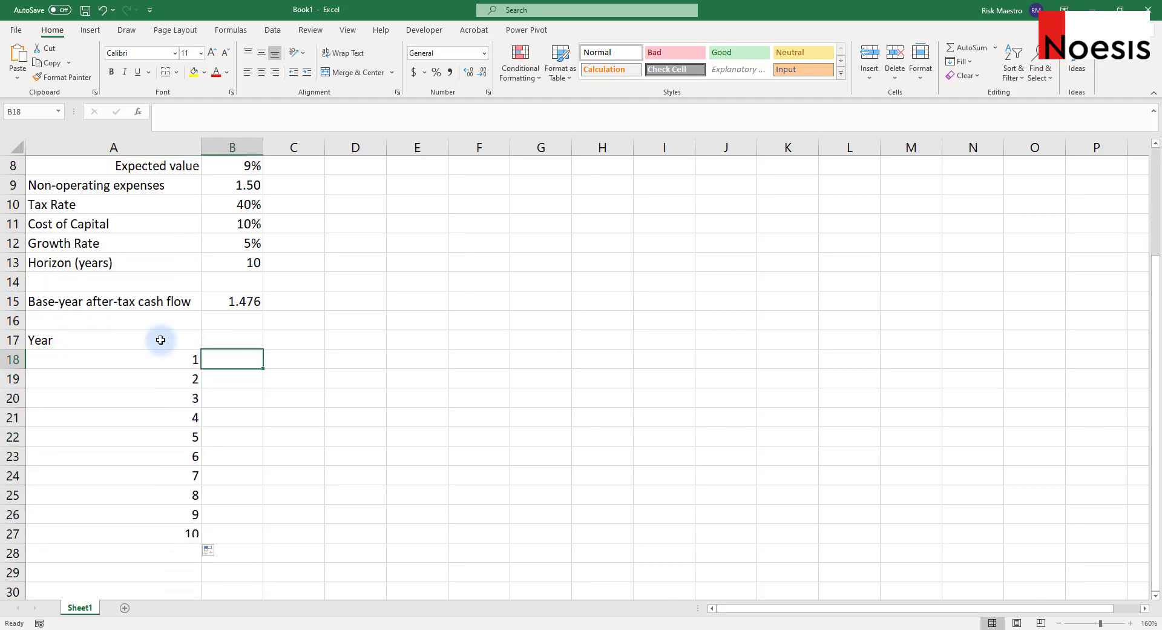
# - Right-align the Year header in A17 and enter the header "ATCF" in B17
pyautogui.click(160, 340)
pyautogui.click(275, 72)
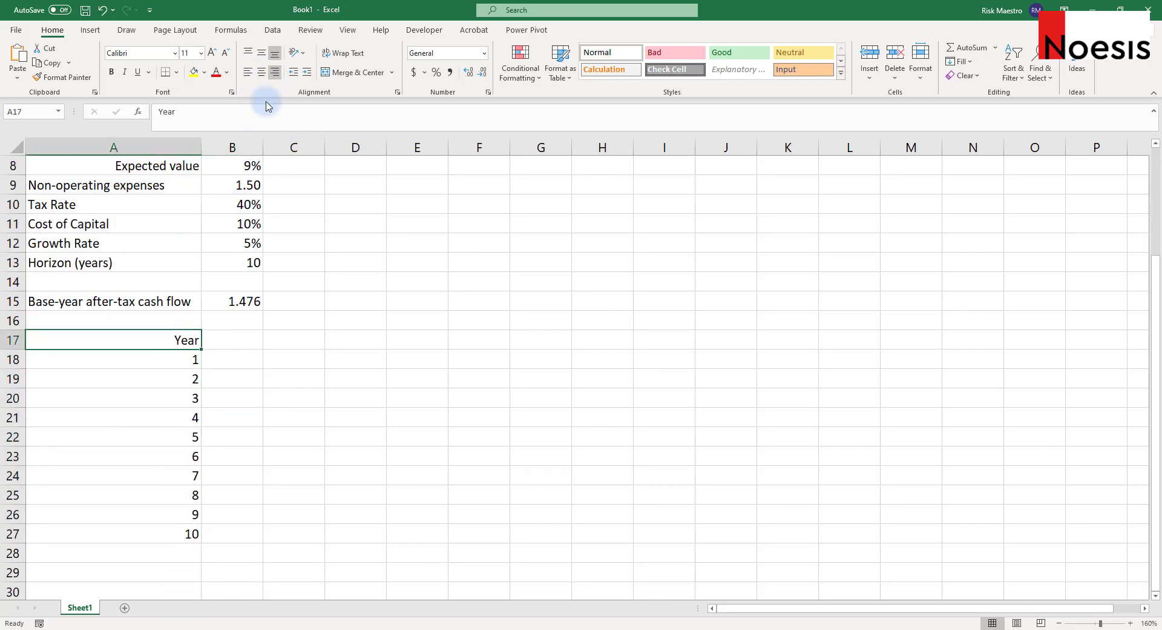
pyautogui.click(230, 333)
pyautogui.write('AT')
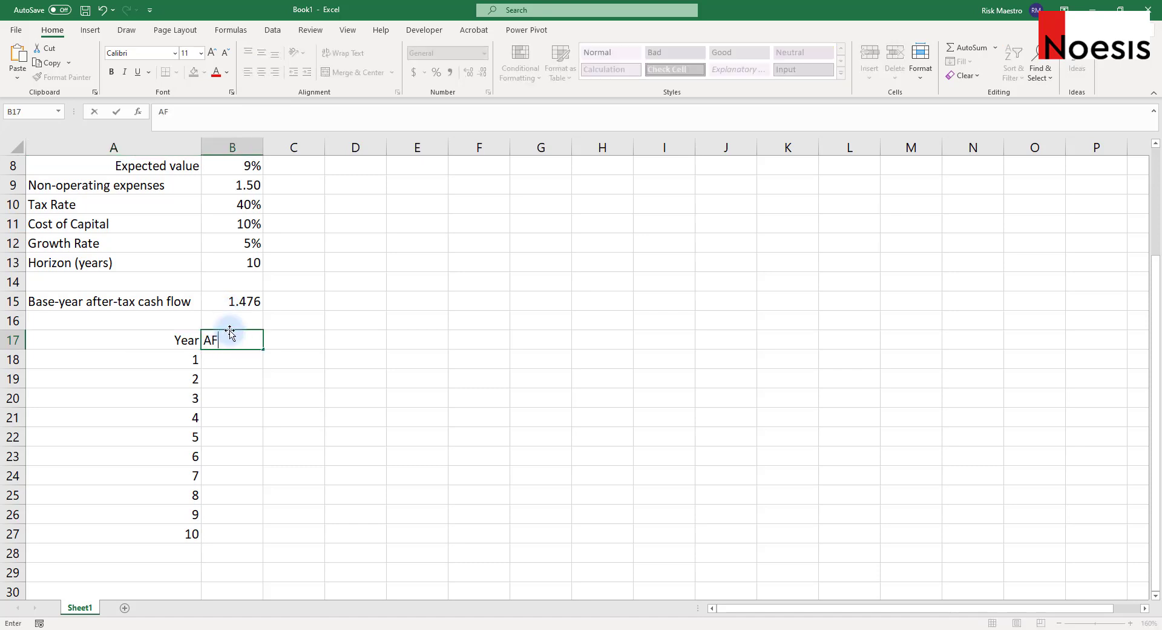
pyautogui.press('BackSpace')
pyautogui.write('TCF')
pyautogui.press('Return')
# - Format the headers in A17:B17 bold with a bottom border, and centre the ATCF header
pyautogui.click(230, 333)
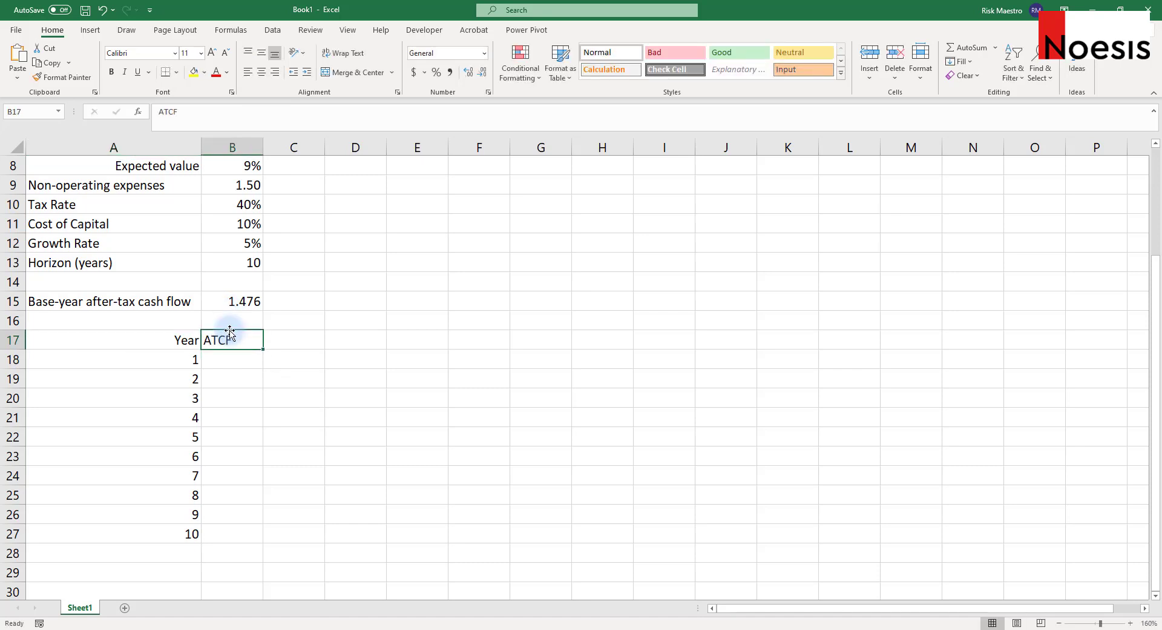
pyautogui.hotkey('shift', 'Left')
pyautogui.hotkey('ctrl', 'b')
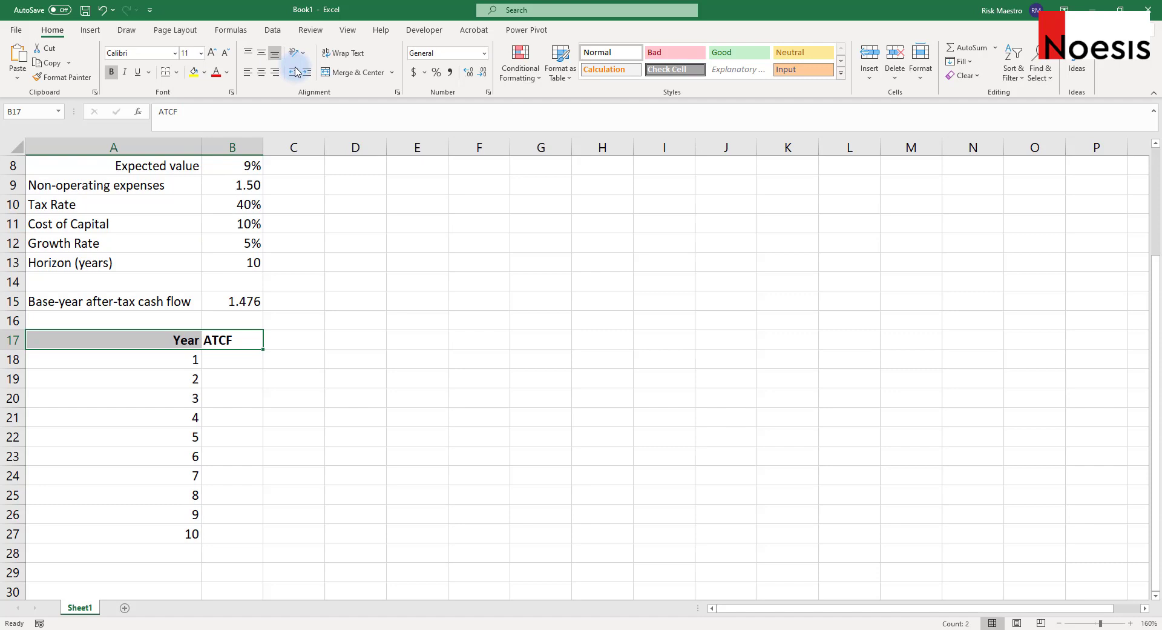
pyautogui.click(167, 72)
pyautogui.click(277, 281)
pyautogui.click(234, 338)
pyautogui.click(266, 73)
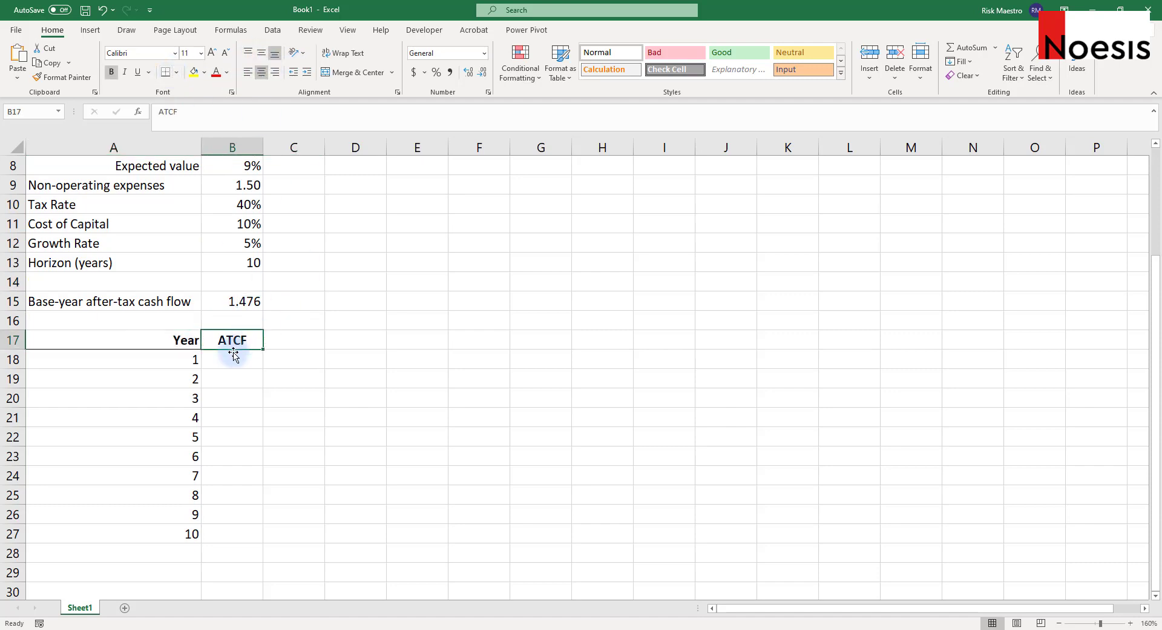
# - Enter the year 1 ATCF formula =$B$15*(1+$B$12)^A18 in B18, growing the base-year cash flow by the growth rate
pyautogui.click(236, 353)
pyautogui.write('=')
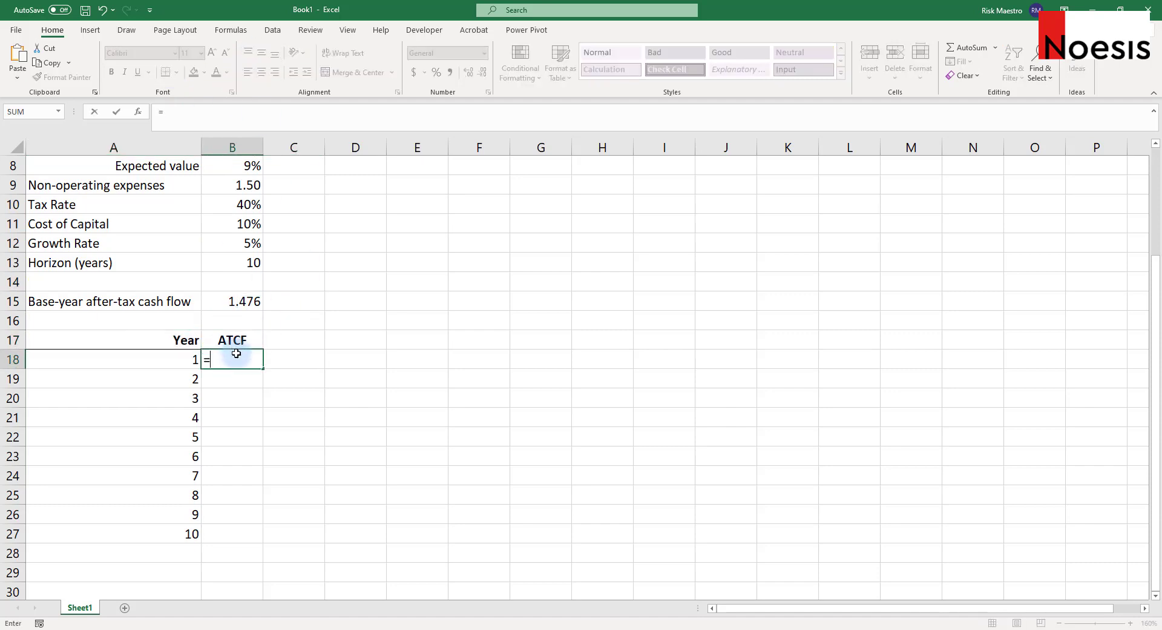
pyautogui.click(252, 303)
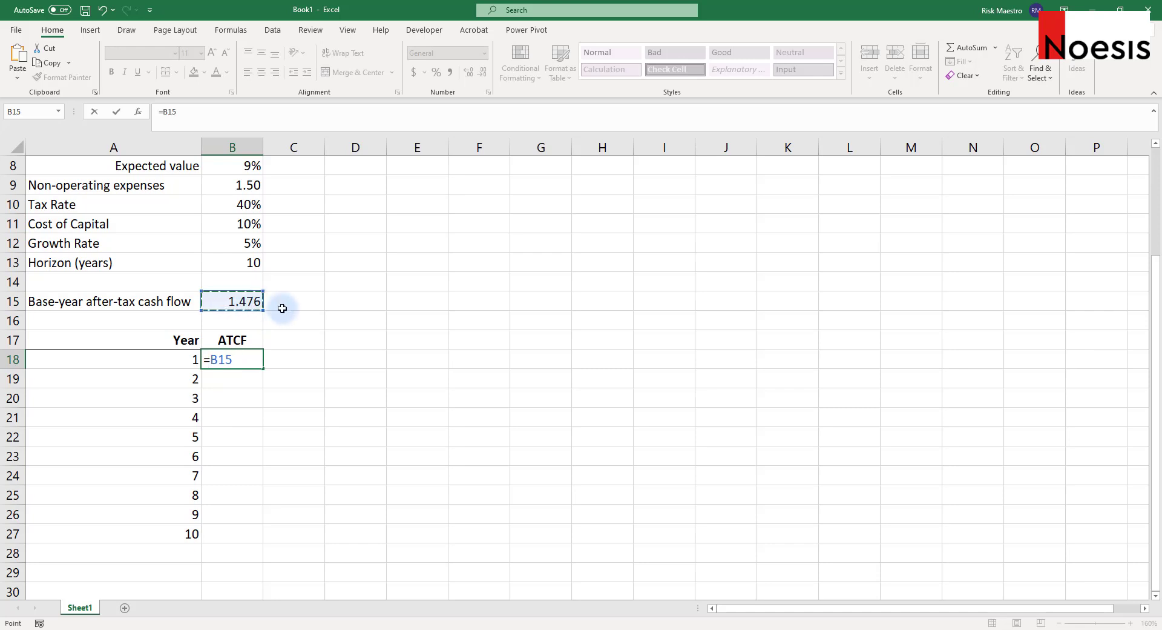
pyautogui.press('F4')
pyautogui.write('*(1+')
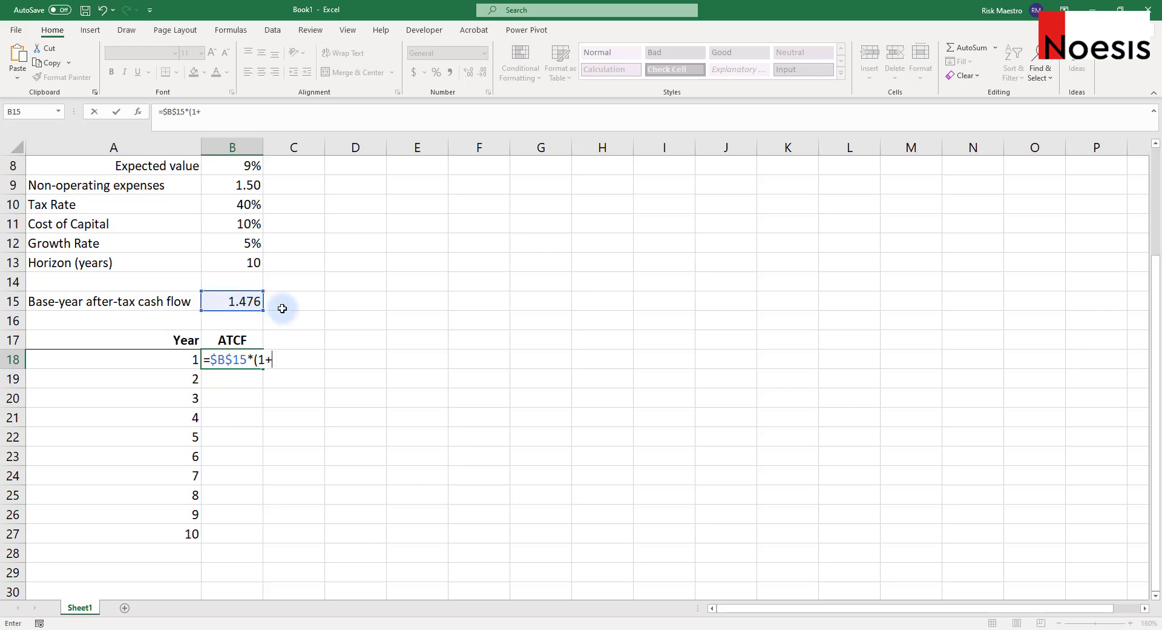
pyautogui.click(263, 242)
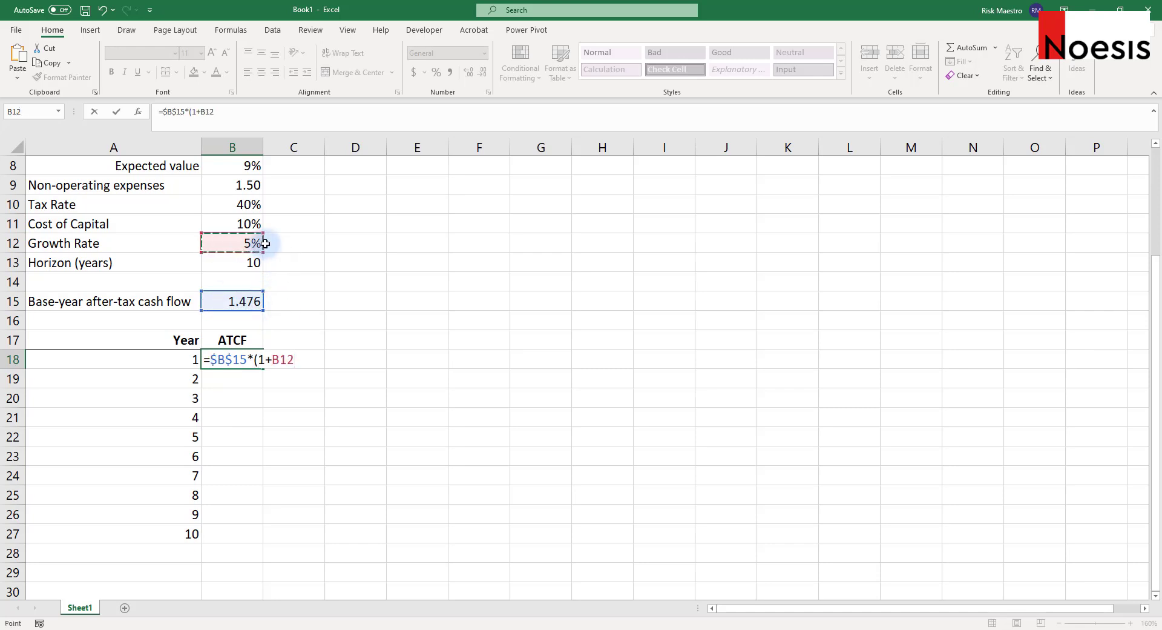
pyautogui.press('F4')
pyautogui.write(')^')
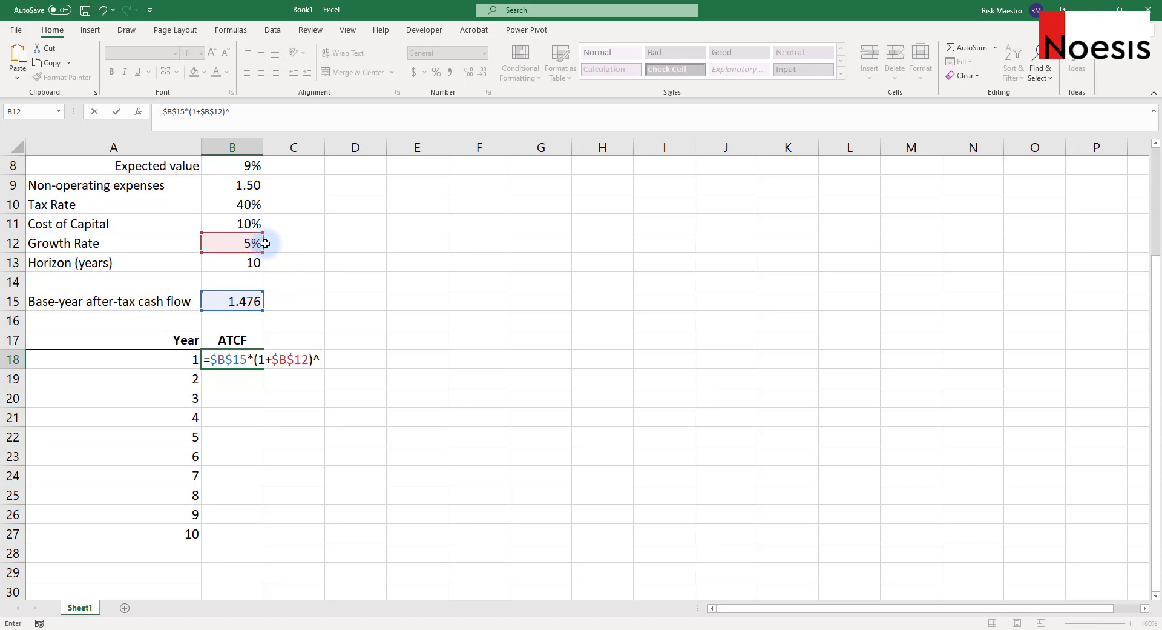
pyautogui.click(155, 357)
pyautogui.press('Return')
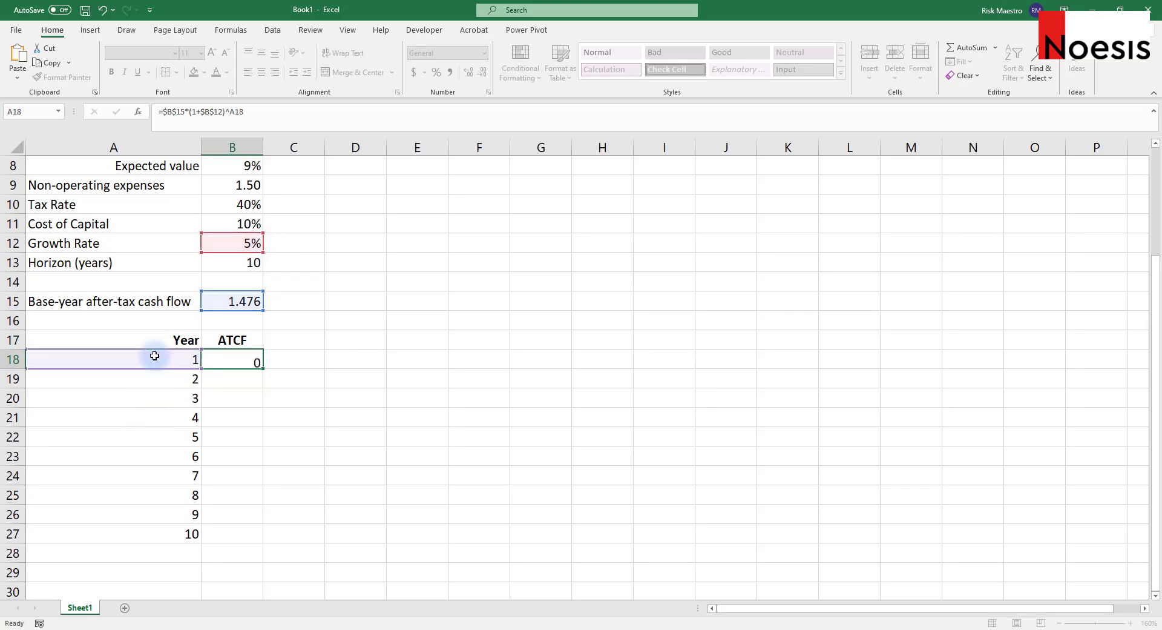
# - Fill the ATCF formula from B18 down to B27 and check the copied references in B22 and B24
pyautogui.click(258, 361)
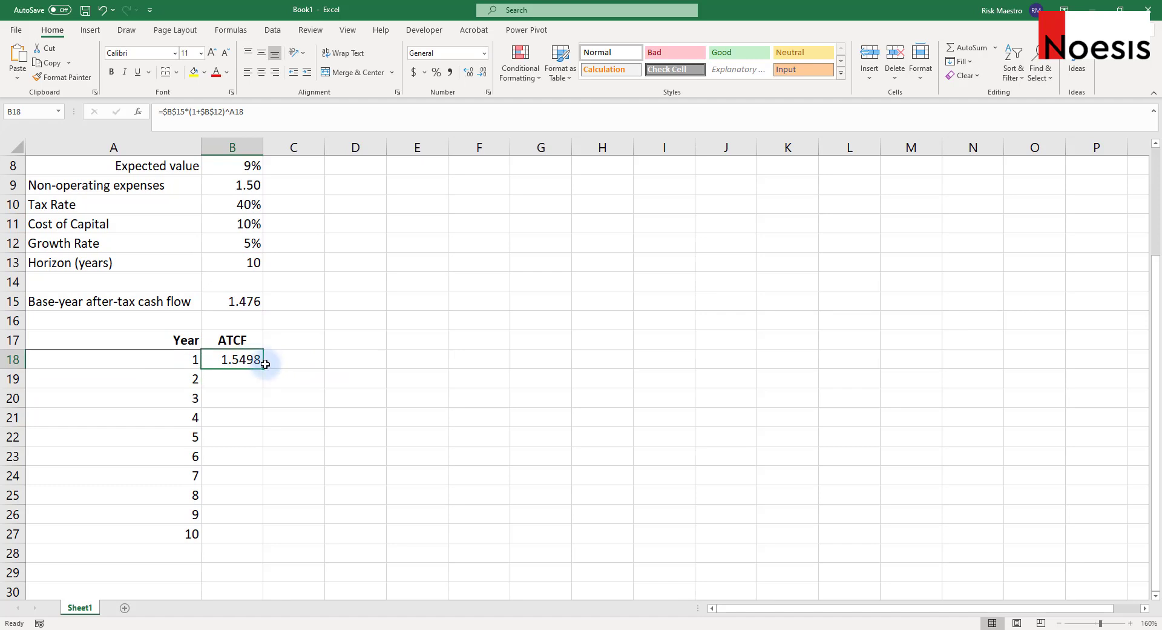
pyautogui.moveTo(265, 363); pyautogui.dragTo(262, 538)
pyautogui.click(239, 436)
pyautogui.doubleClick(239, 437)
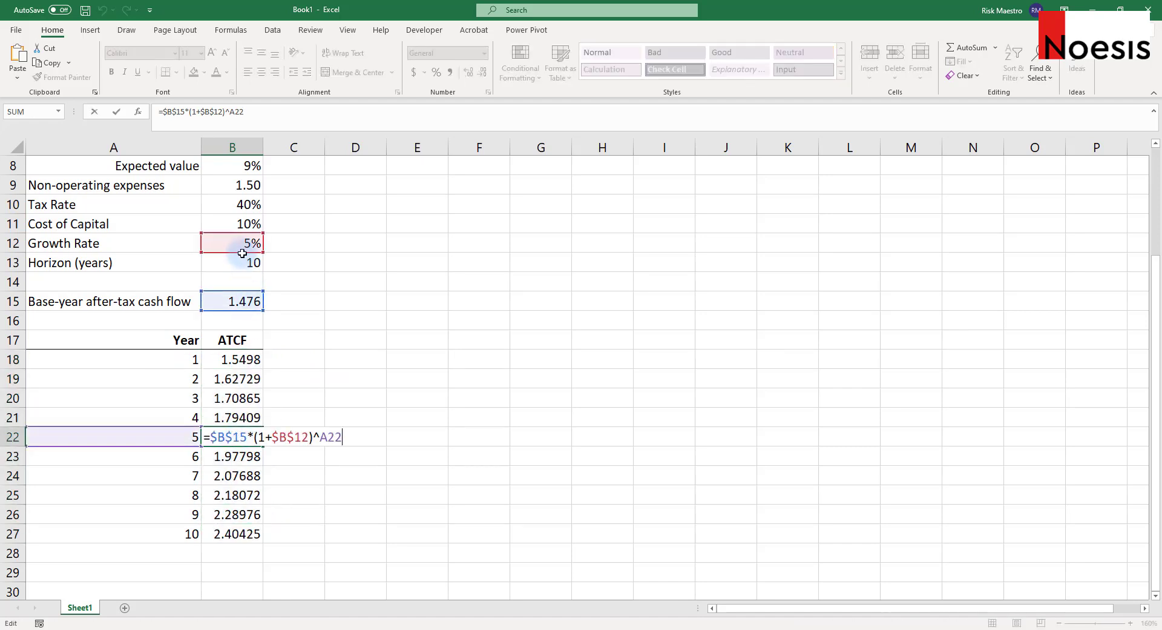
pyautogui.press('Escape')
pyautogui.doubleClick(223, 475)
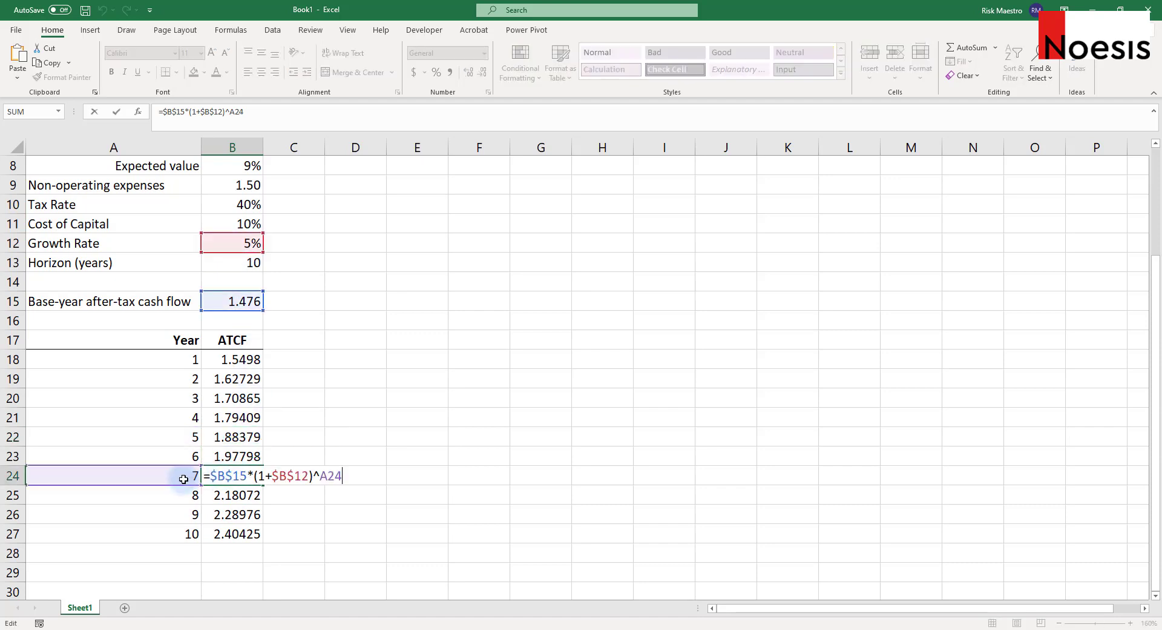
pyautogui.press('Escape')
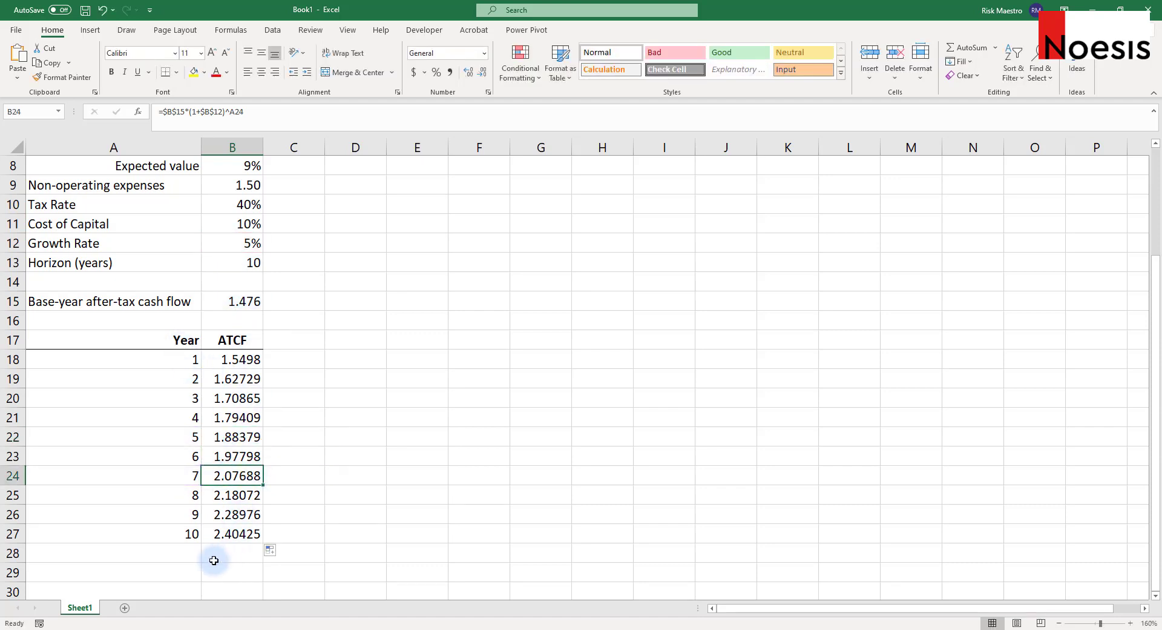
# - Enter the label "Value" in A29 and compute the store value with =NPV(B11,B18:B27) in B29
pyautogui.click(180, 567)
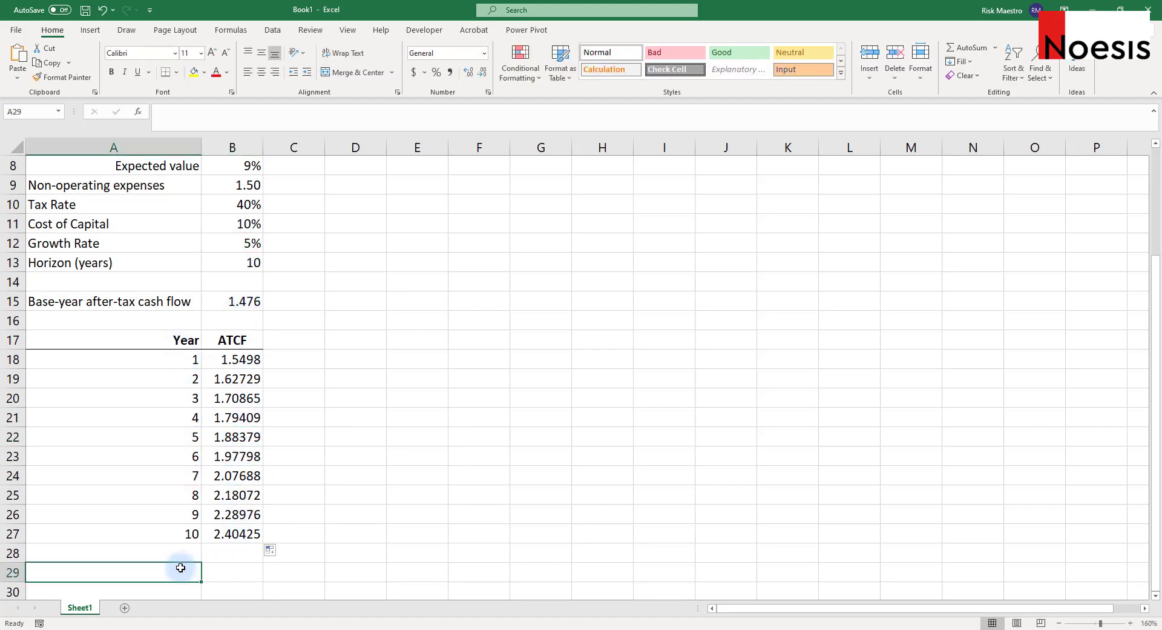
pyautogui.write('Value')
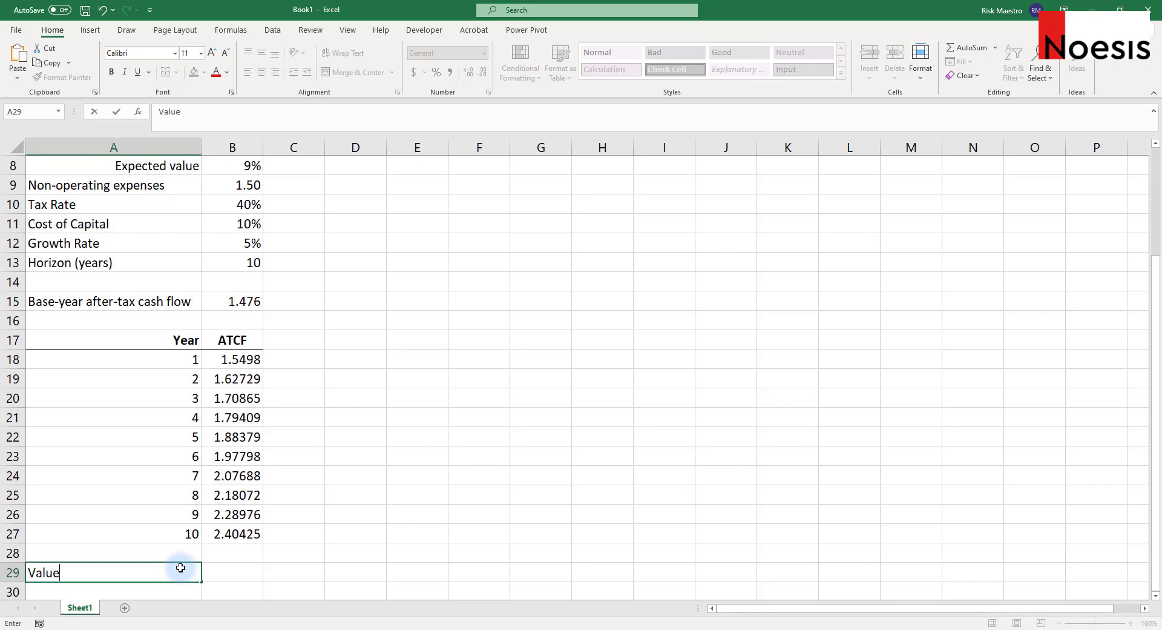
pyautogui.press('Tab')
pyautogui.write('=npv')
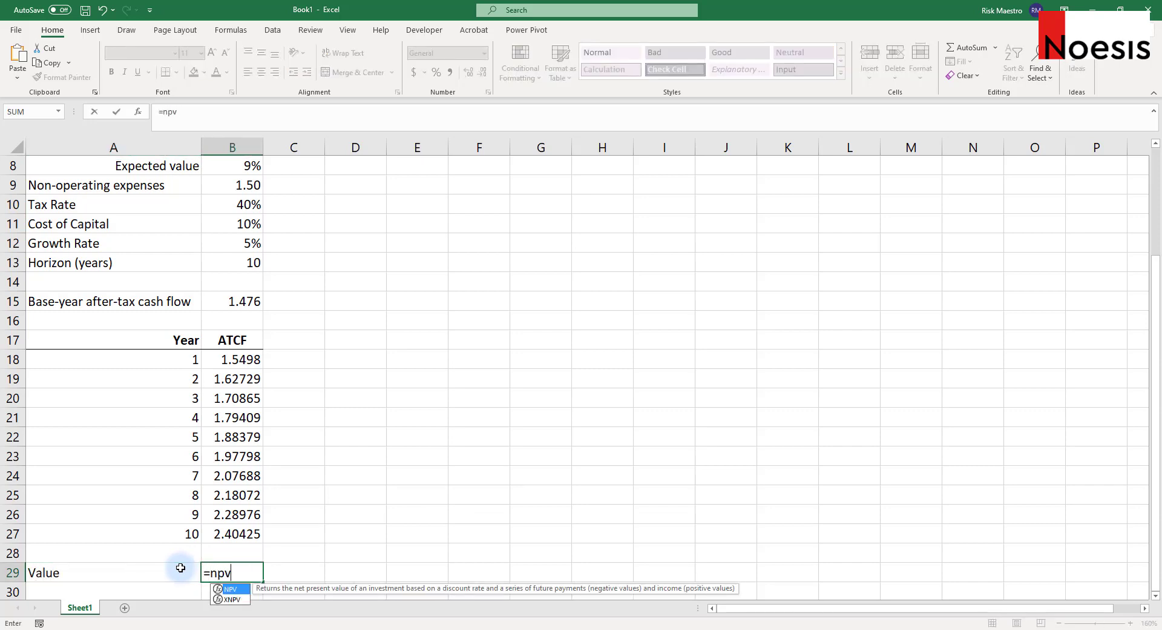
pyautogui.press('Tab')
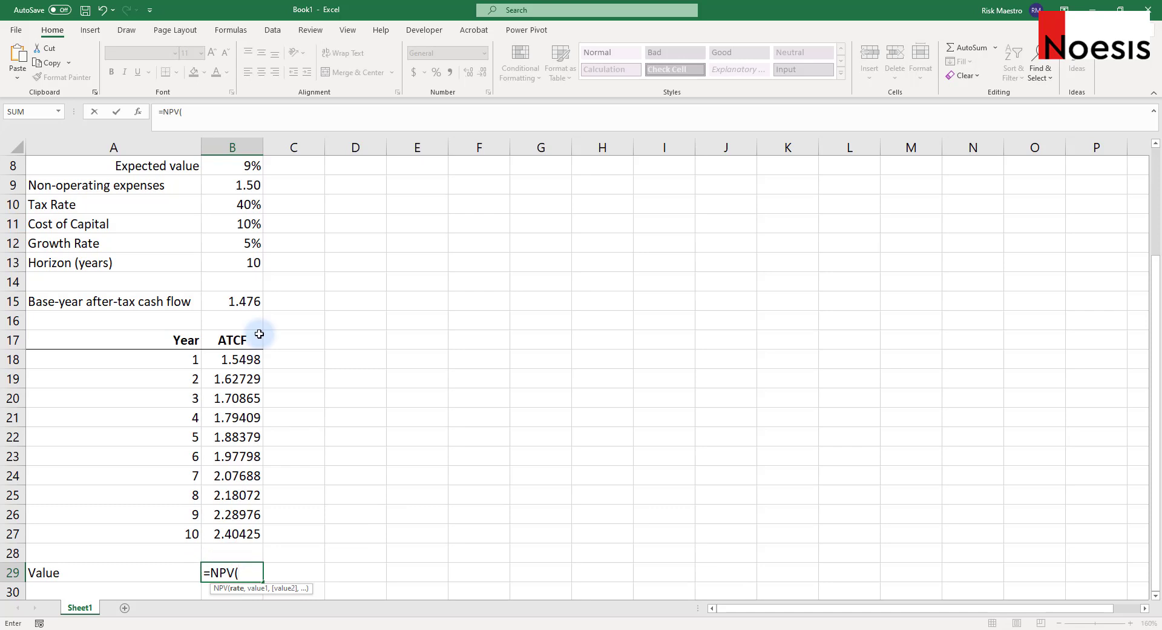
pyautogui.click(230, 223)
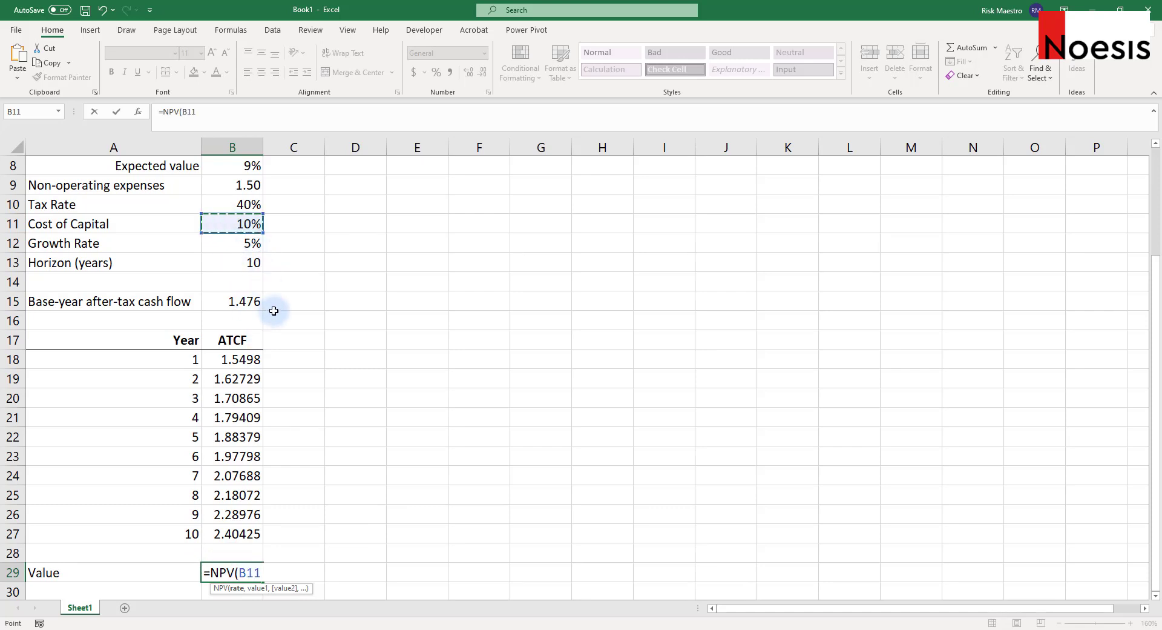
pyautogui.write(',')
pyautogui.moveTo(239, 360); pyautogui.dragTo(234, 534)
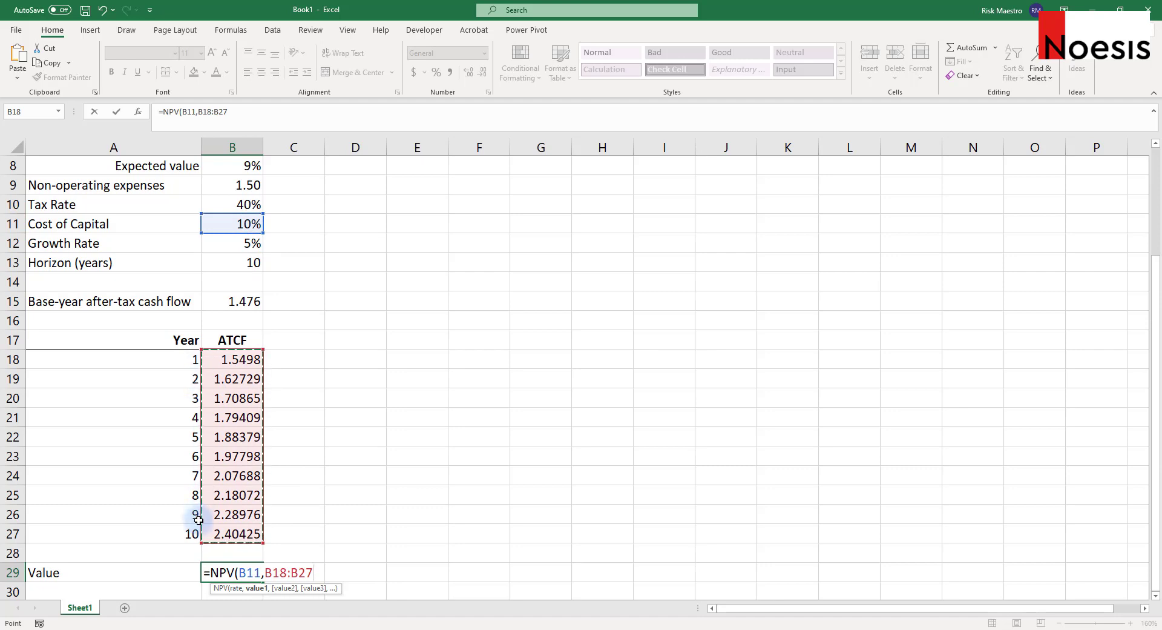
pyautogui.write(')')
pyautogui.press('Return')
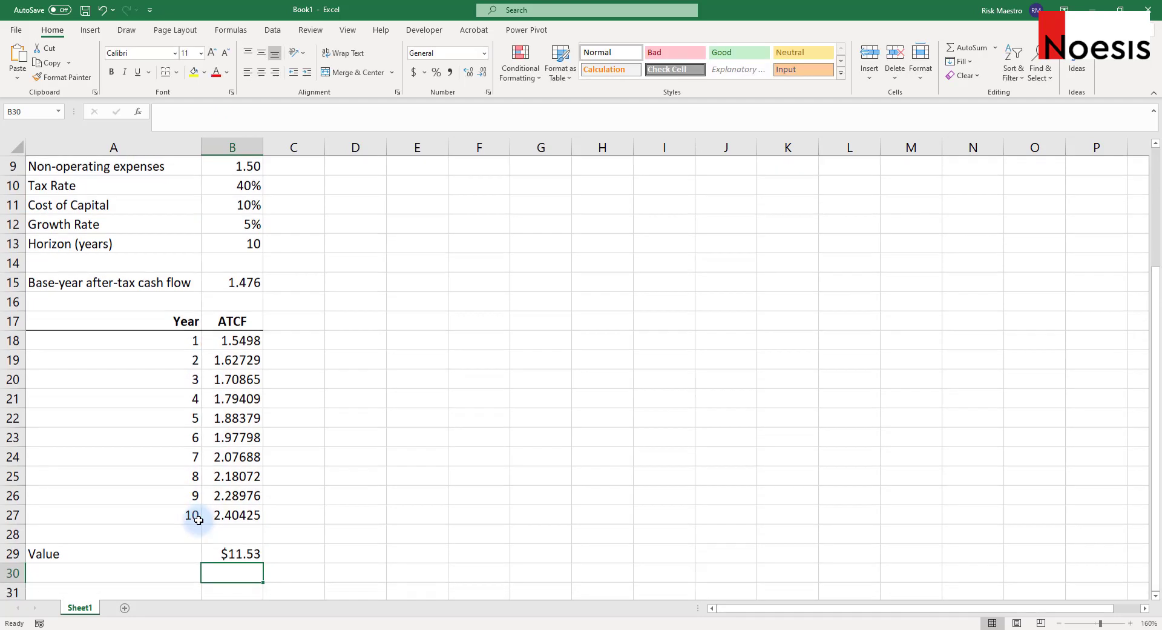
# - Make the store value in B29 bold and right-align the Value label in A29
pyautogui.click(241, 553)
pyautogui.hotkey('ctrl', 'b')
pyautogui.click(161, 555)
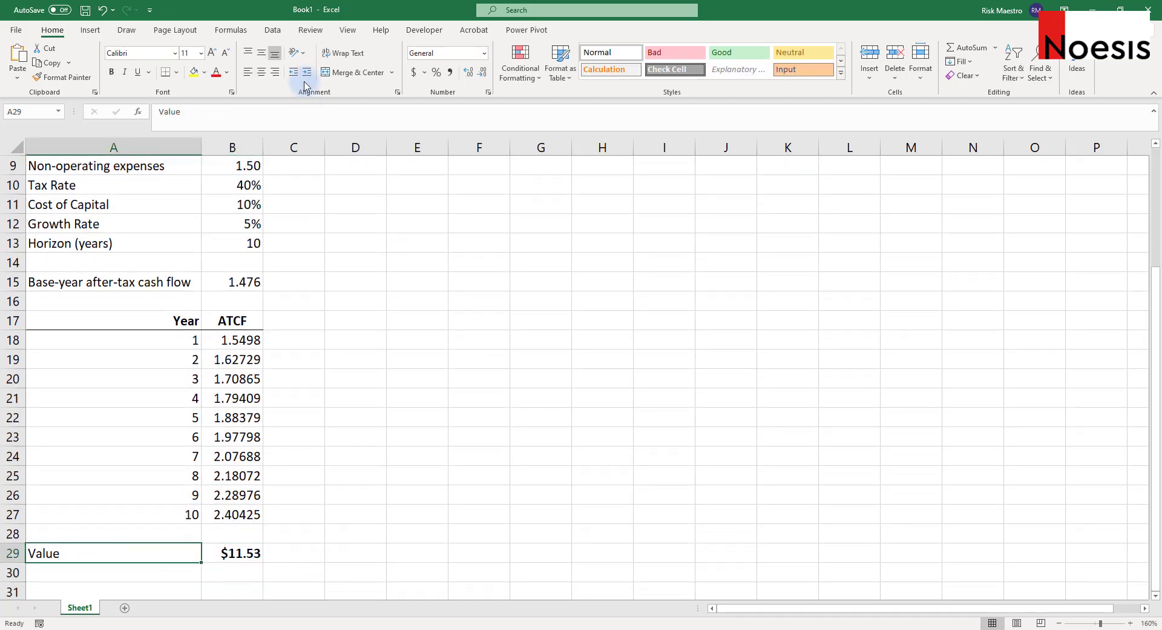
pyautogui.click(275, 73)
pyautogui.click(431, 419)
# - Compare the NPV result in B29 with the store value in probabilistic.pdf in Acrobat, returning to the Excel workbook
pyautogui.click(240, 551)
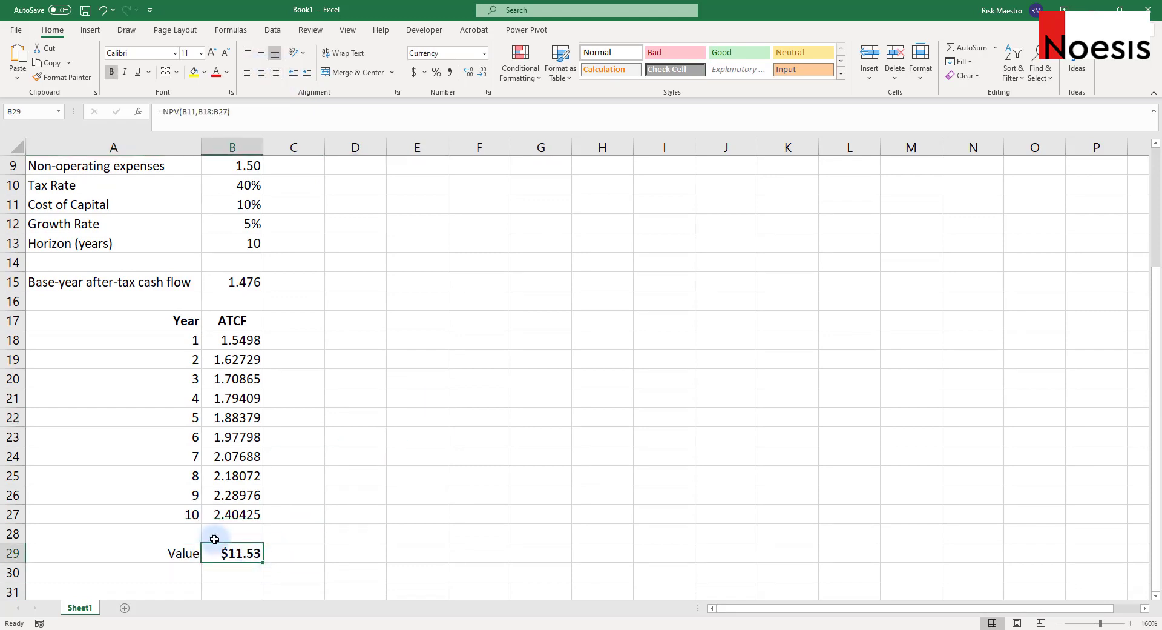
pyautogui.hotkey('alt', 'Tab')
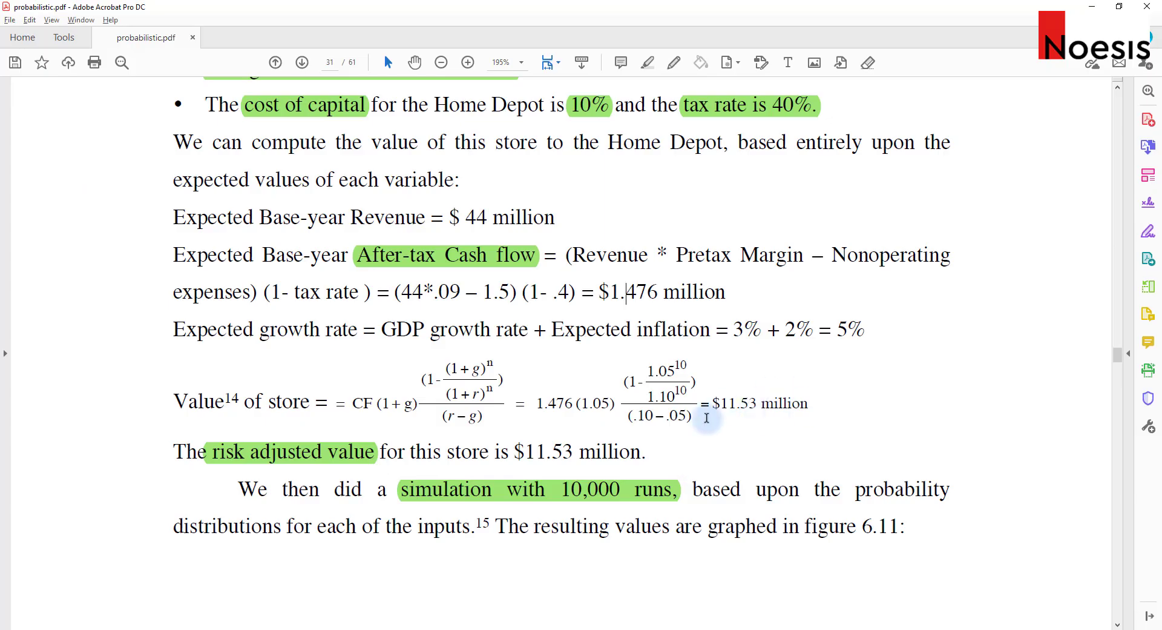
pyautogui.hotkey('alt', 'Tab')
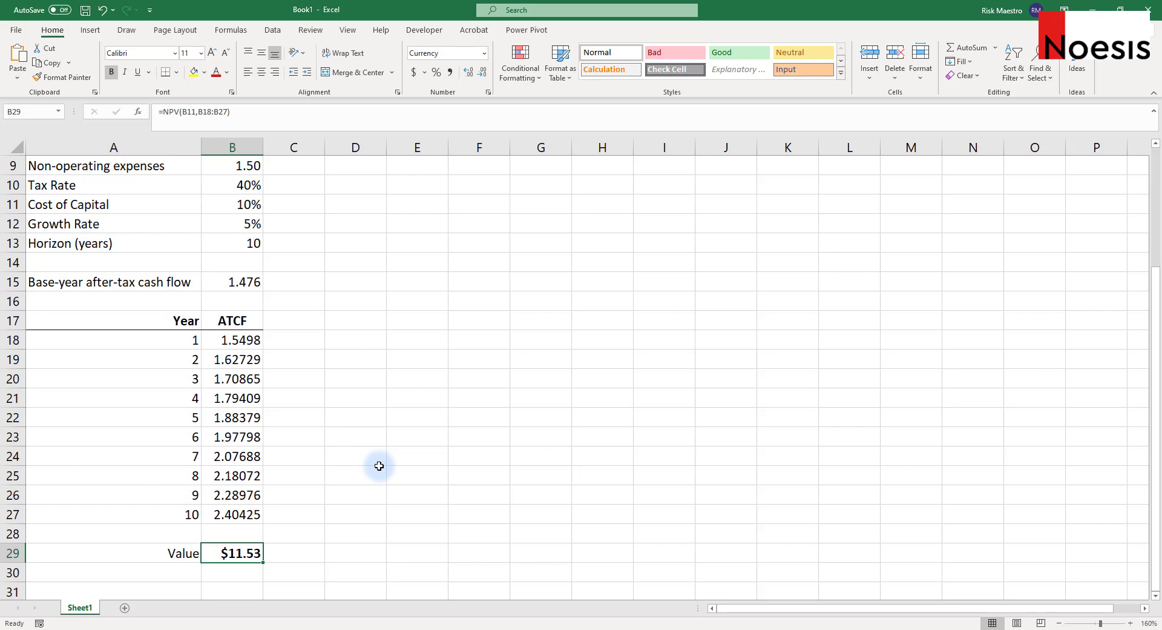
# - Enter the distribution type "Normal" in B2 beside Base-year revenue
pyautogui.scroll(3, 363, 451)
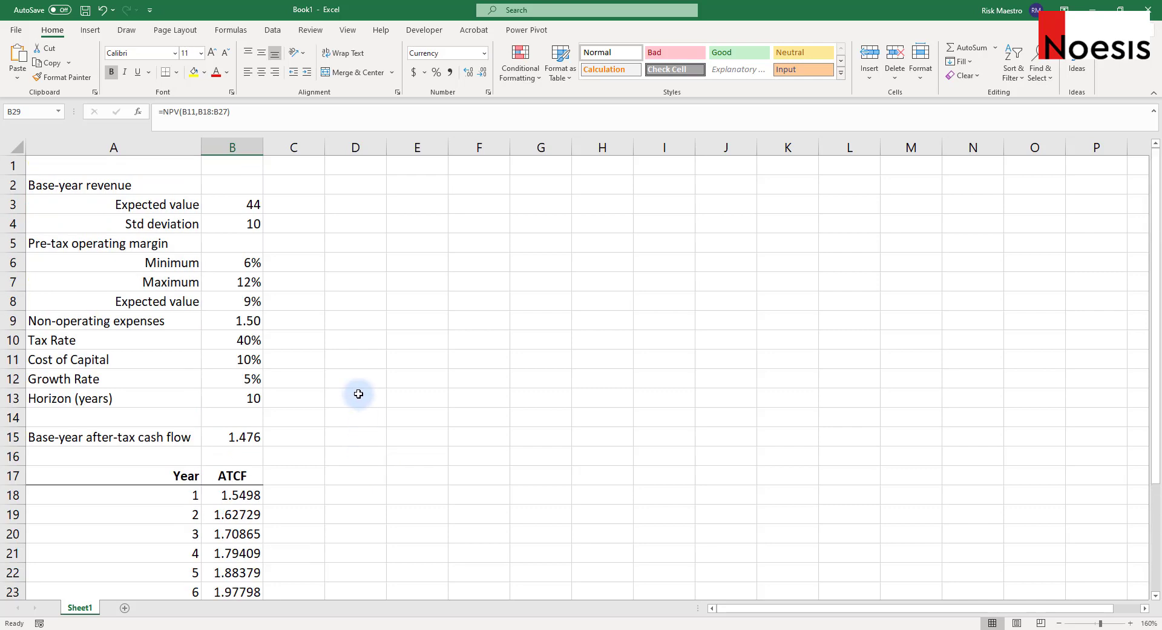
pyautogui.click(243, 184)
pyautogui.write('N')
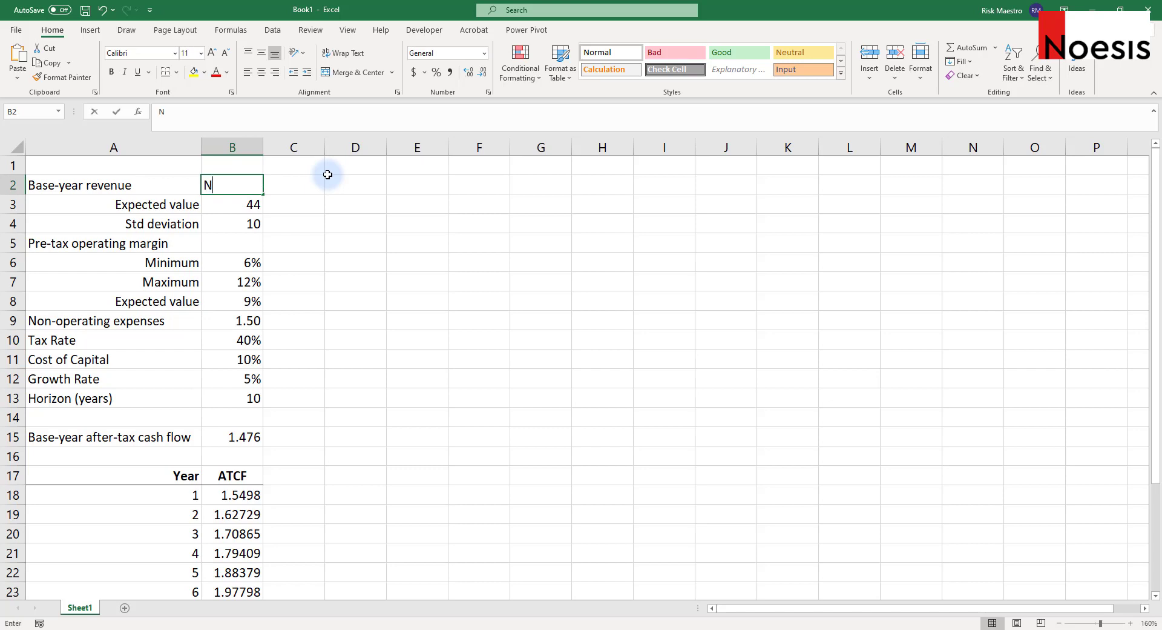
pyautogui.write('ormal')
pyautogui.press('Return')
# - Format the Normal label in B2 with yellow fill, centred alignment, outside borders and bold text
pyautogui.press('Up')
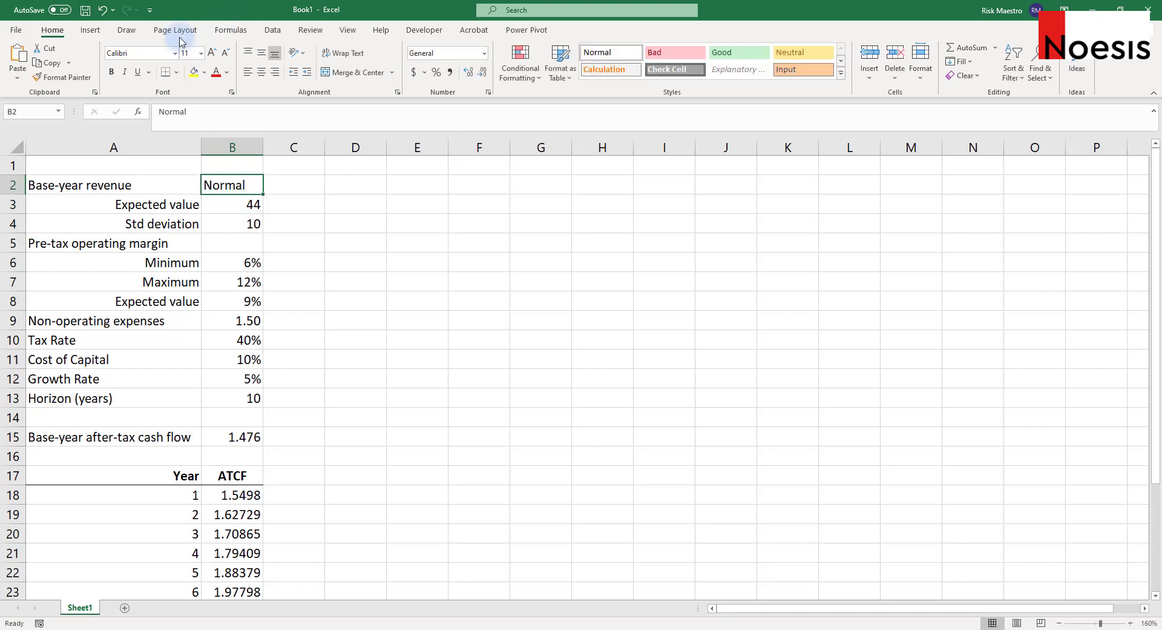
pyautogui.click(194, 72)
pyautogui.click(260, 72)
pyautogui.click(176, 73)
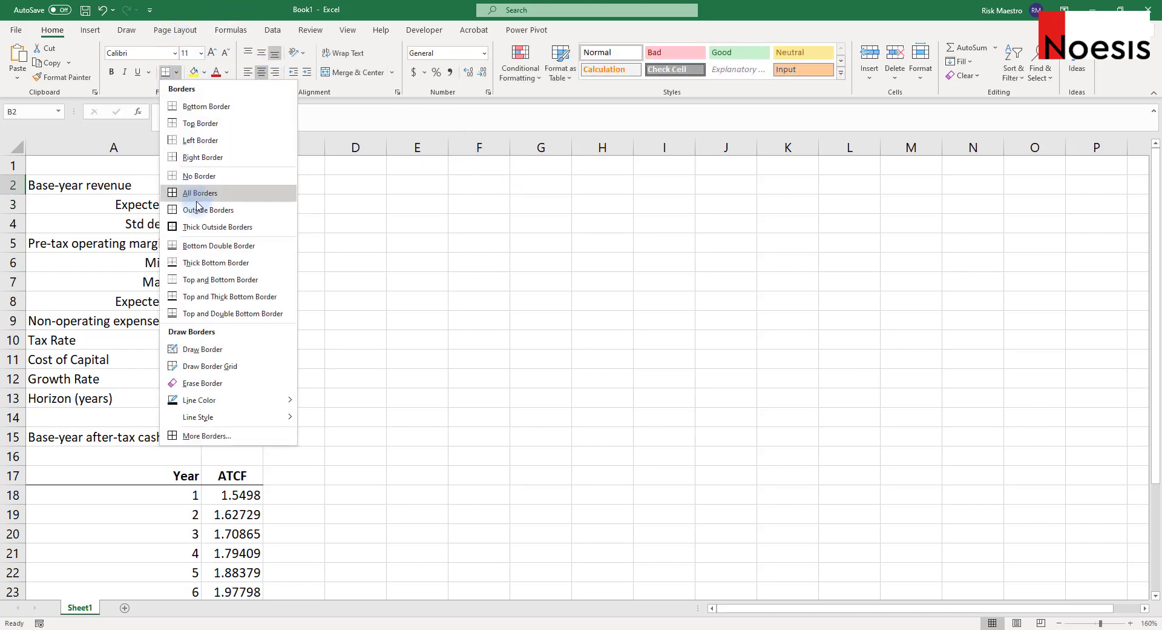
pyautogui.click(197, 209)
pyautogui.hotkey('ctrl', 'b')
pyautogui.click(312, 208)
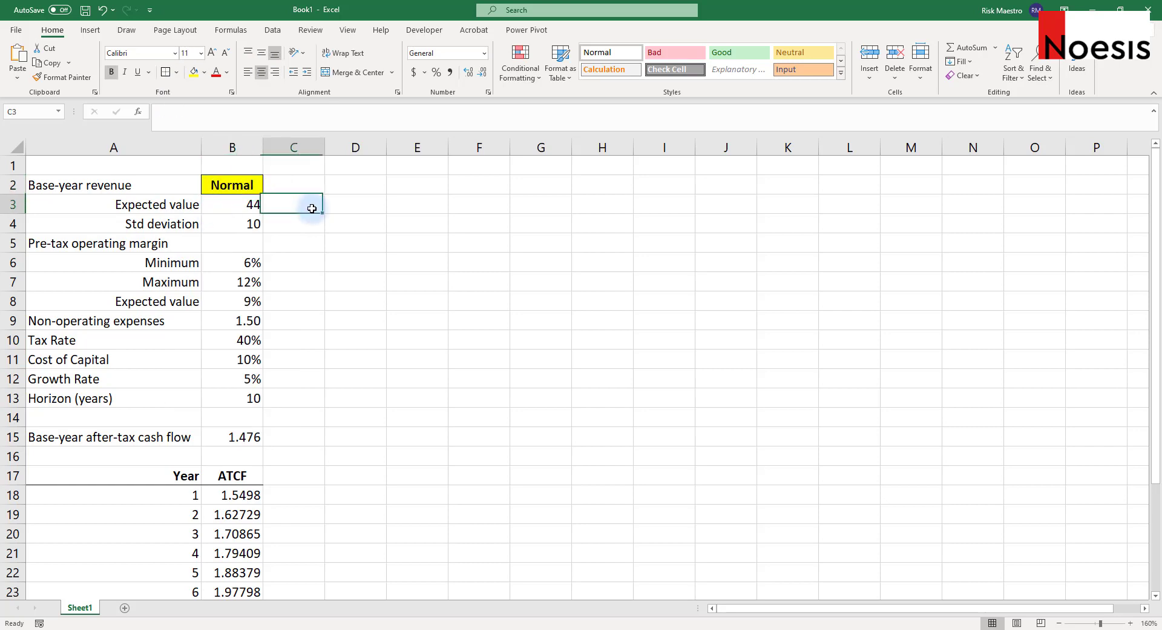
# - Copy the formatted B2 cell to B5 beside Pre-tax operating margin and change its text to "Uniform"
pyautogui.click(230, 183)
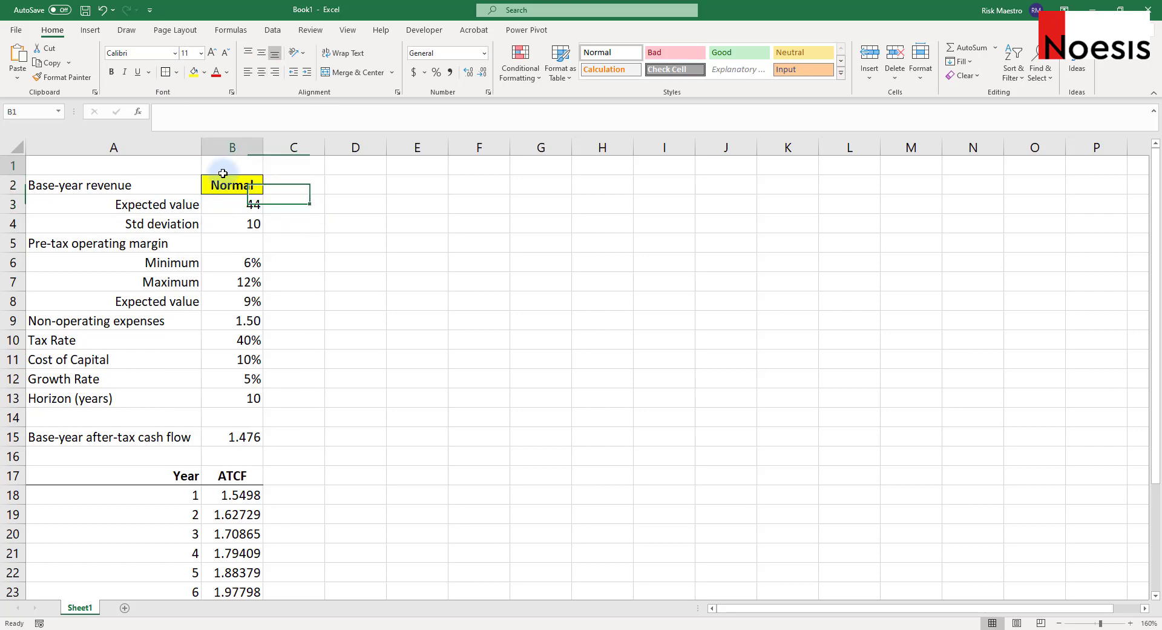
pyautogui.hotkey('ctrl', 'c')
pyautogui.click(242, 241)
pyautogui.hotkey('ctrl', 'v')
pyautogui.write('Un')
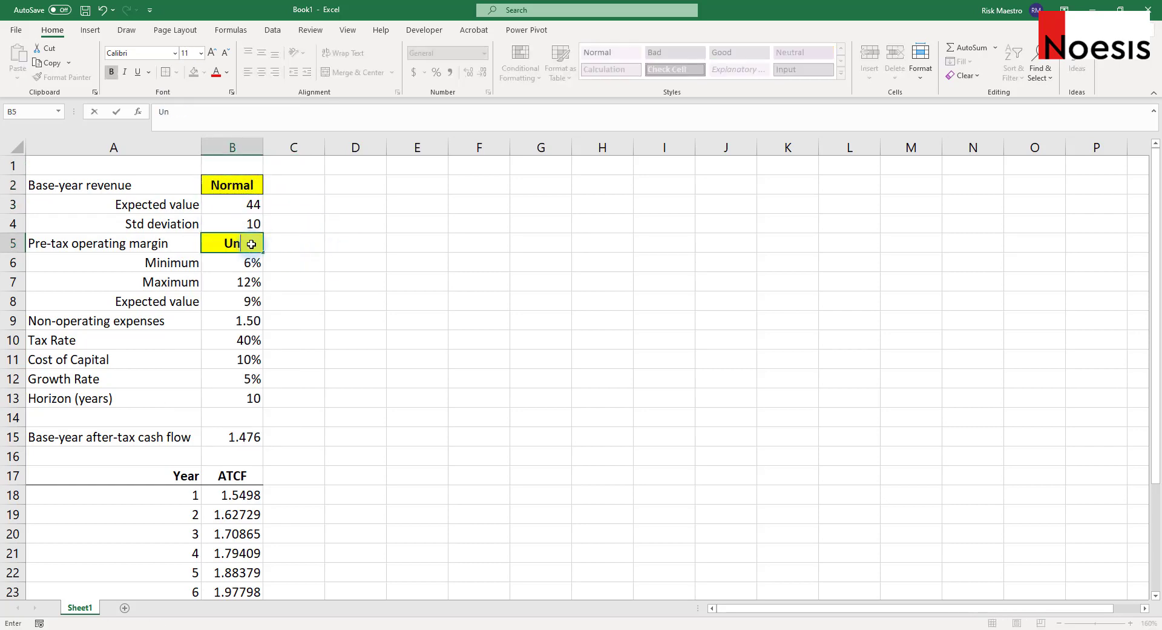
pyautogui.write('iform')
pyautogui.press('Return')
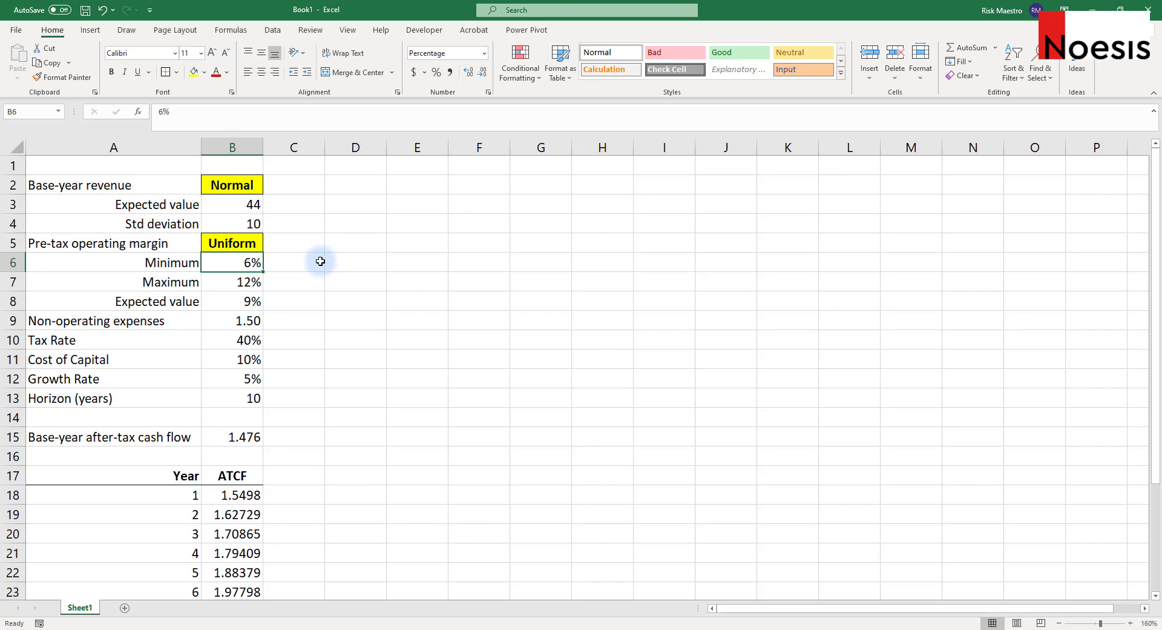
# - Review the cash flow calculations from row 15 down and the distribution inputs for base-year revenue and pre-tax operating margin
pyautogui.scroll(-1, 230, 424)
pyautogui.click(137, 378)
pyautogui.moveTo(137, 378); pyautogui.dragTo(257, 574)
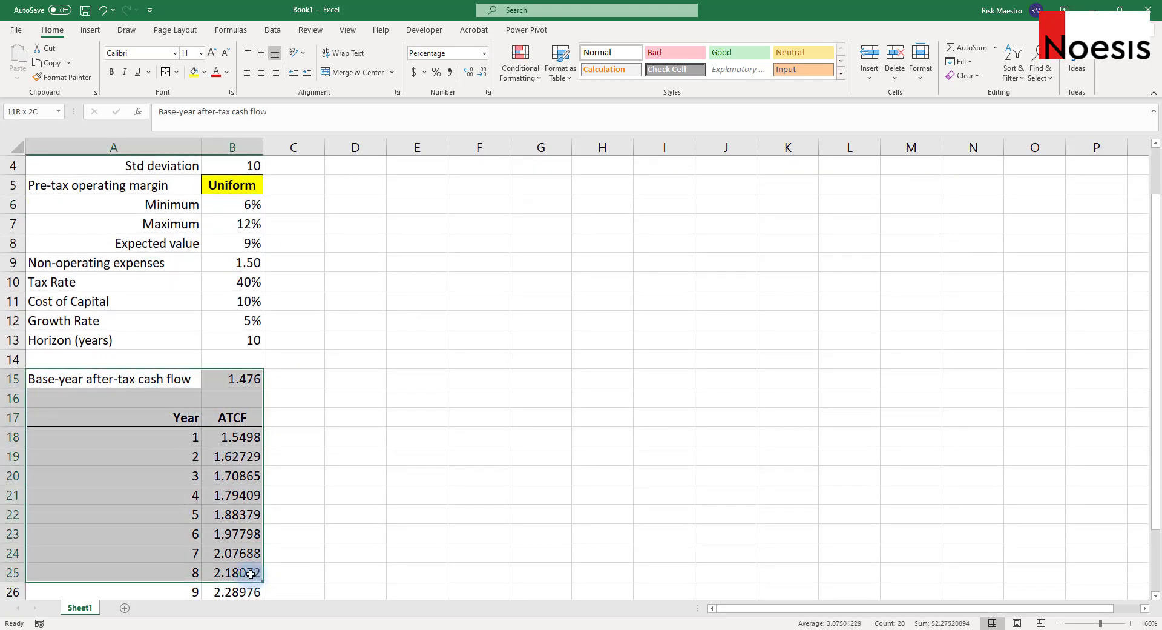
pyautogui.scroll(-1, 292, 494)
pyautogui.scroll(2, 299, 482)
pyautogui.click(348, 433)
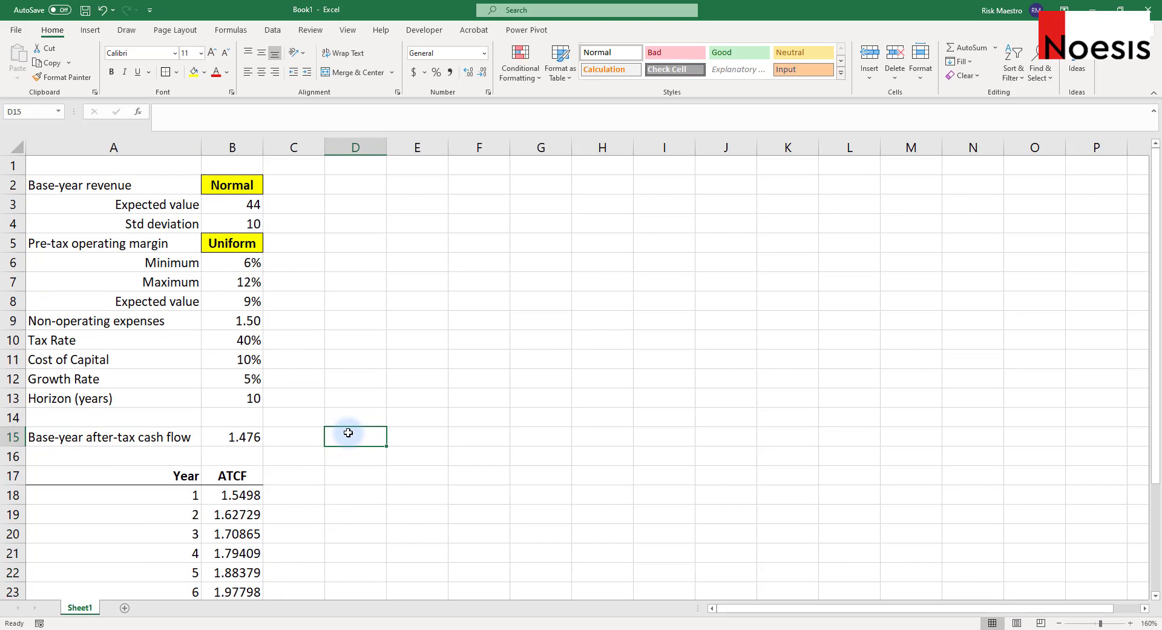
pyautogui.moveTo(232, 215); pyautogui.dragTo(232, 215)
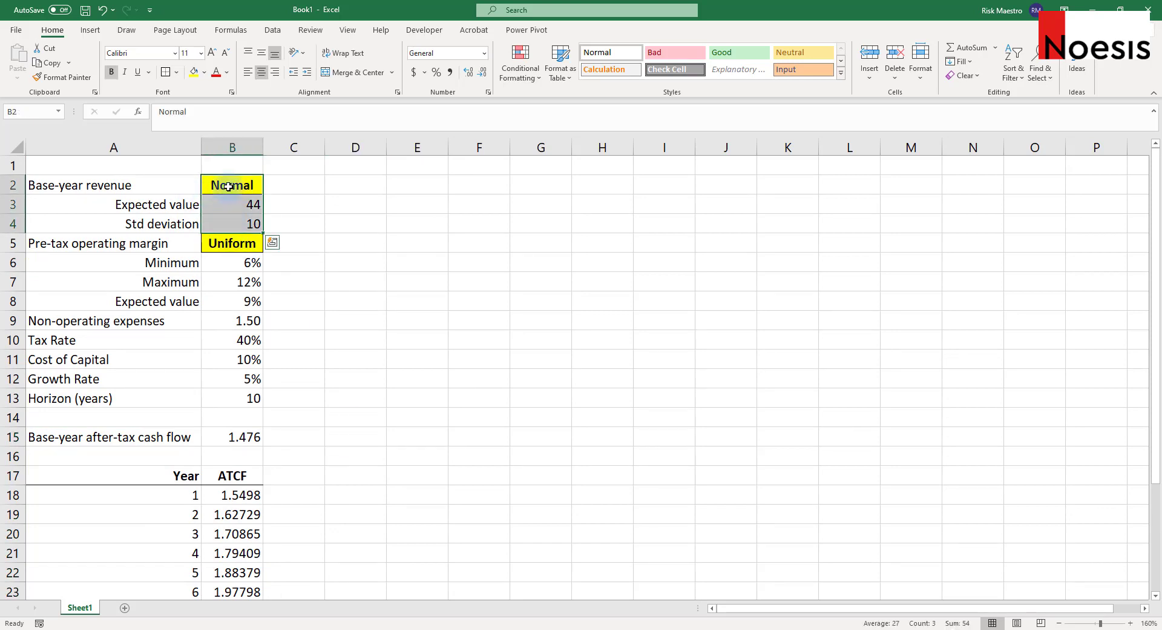
pyautogui.click(228, 187)
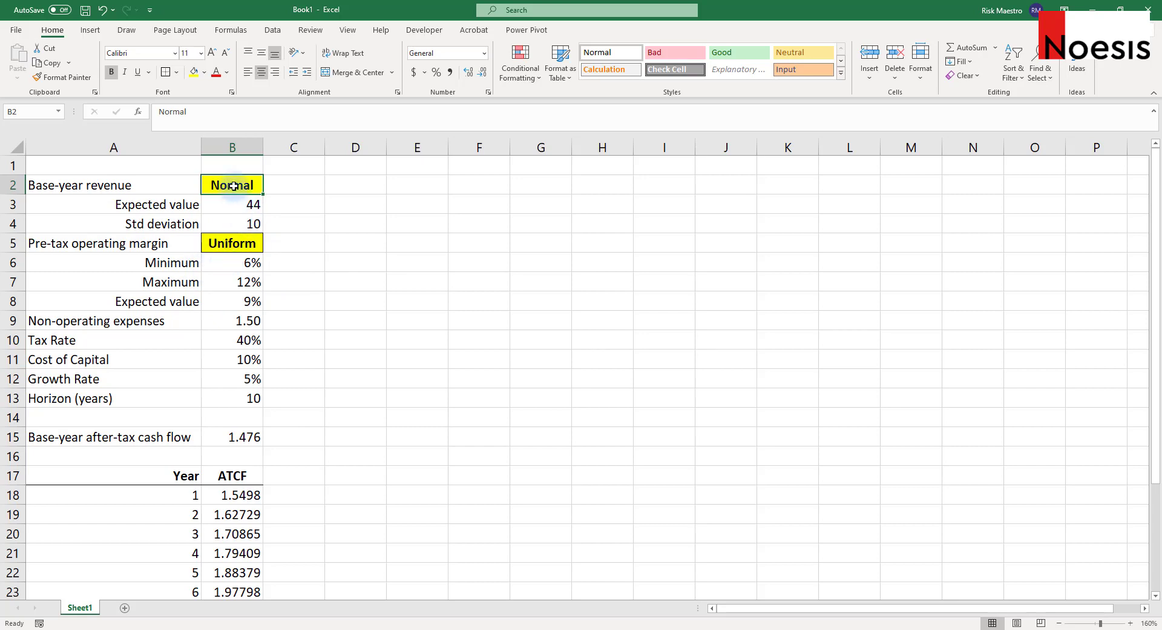
pyautogui.moveTo(231, 185); pyautogui.dragTo(158, 221)
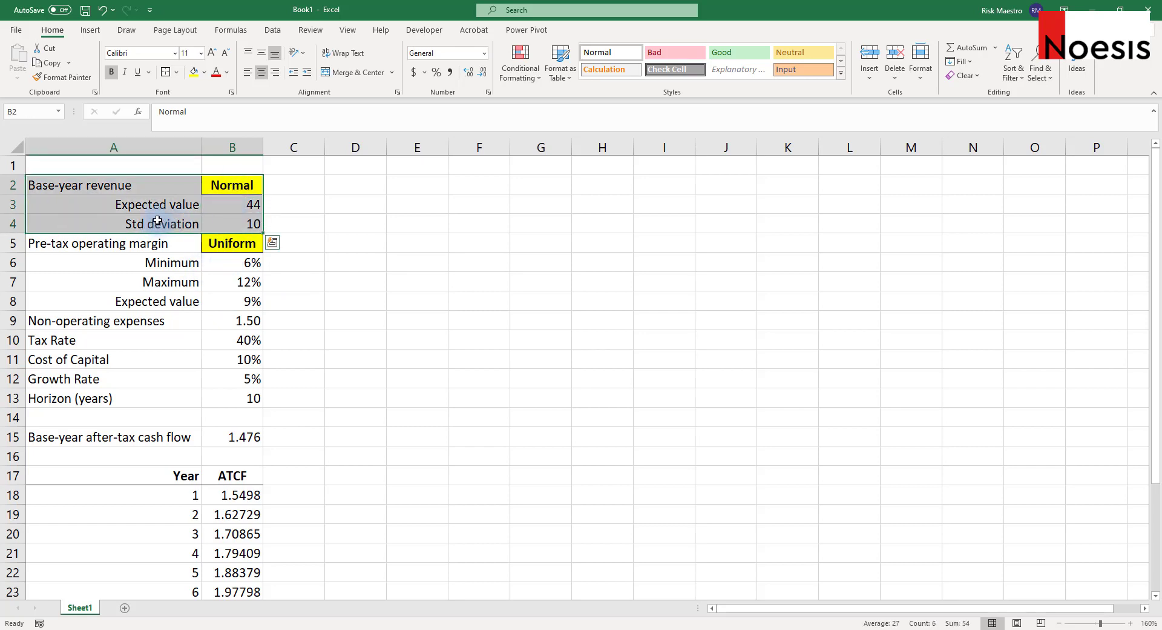
pyautogui.click(370, 189)
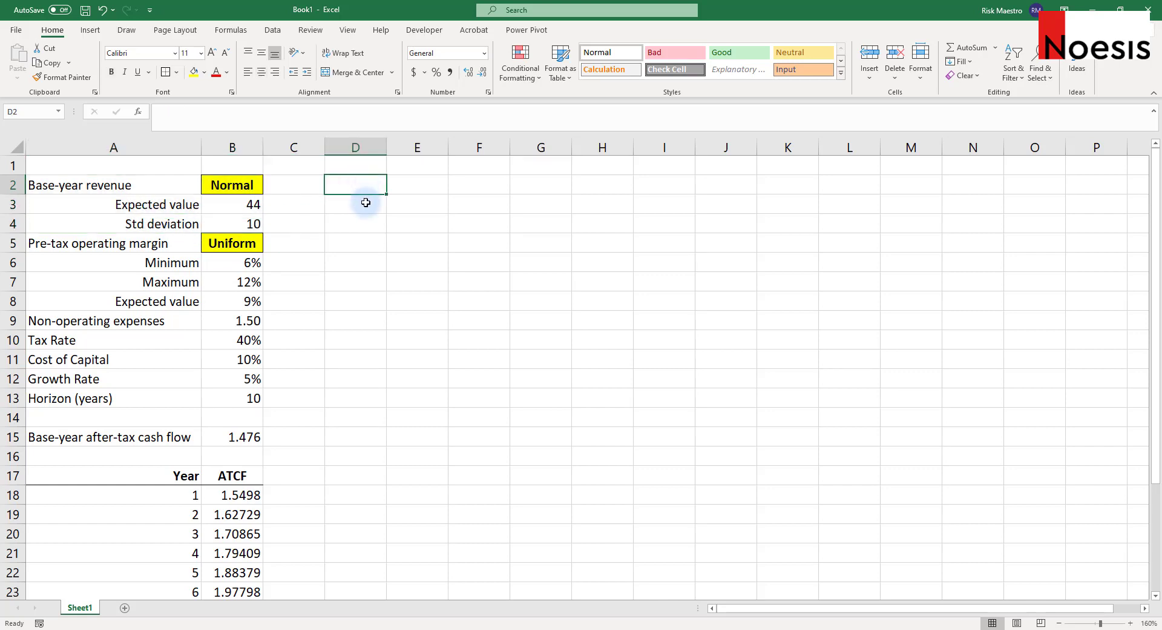
pyautogui.click(365, 204)
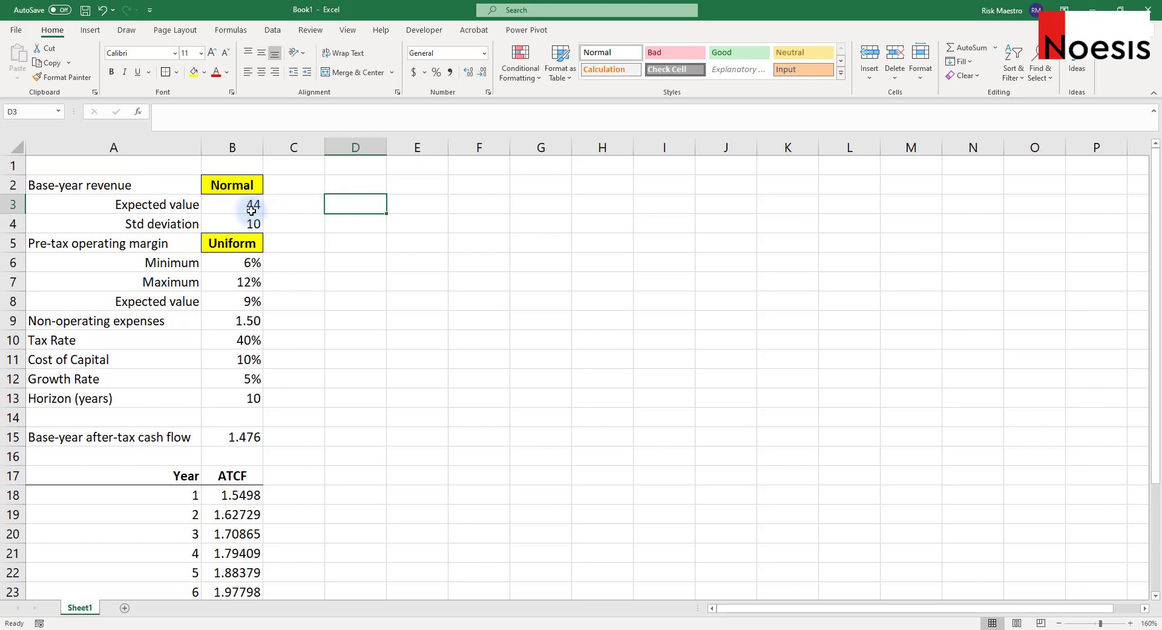
pyautogui.click(240, 190)
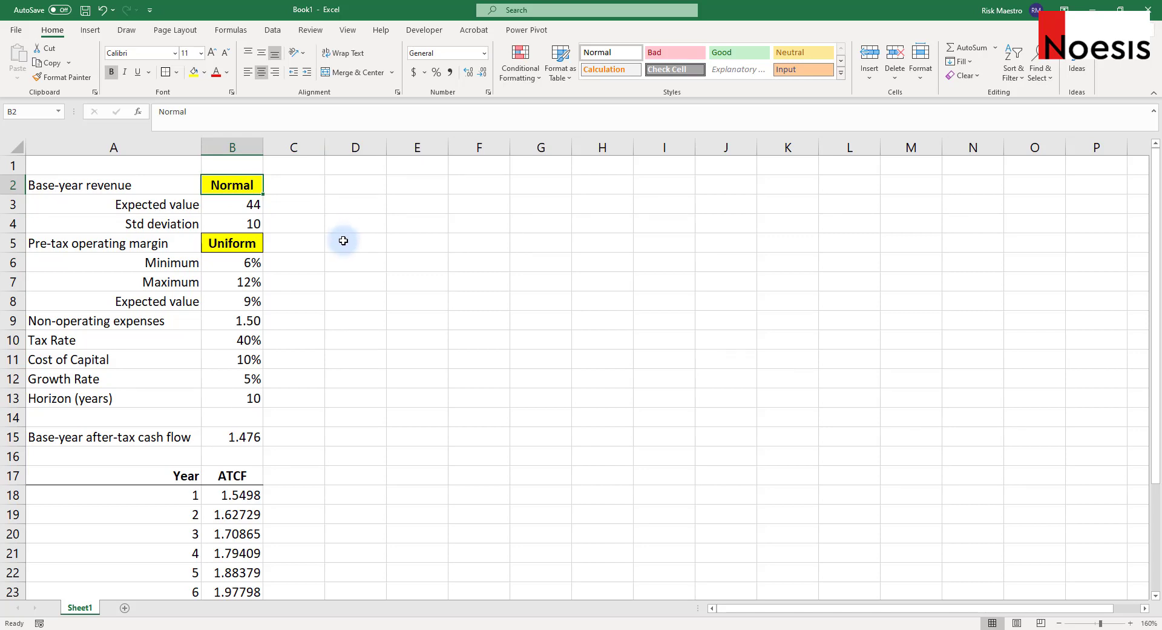
pyautogui.click(343, 241)
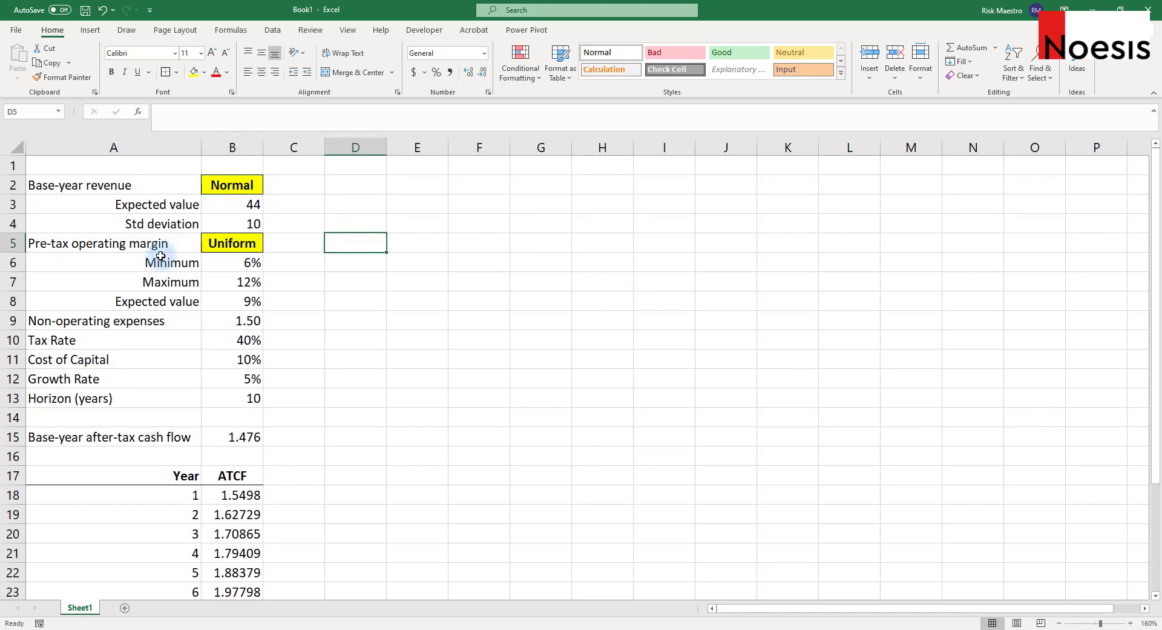
pyautogui.click(248, 243)
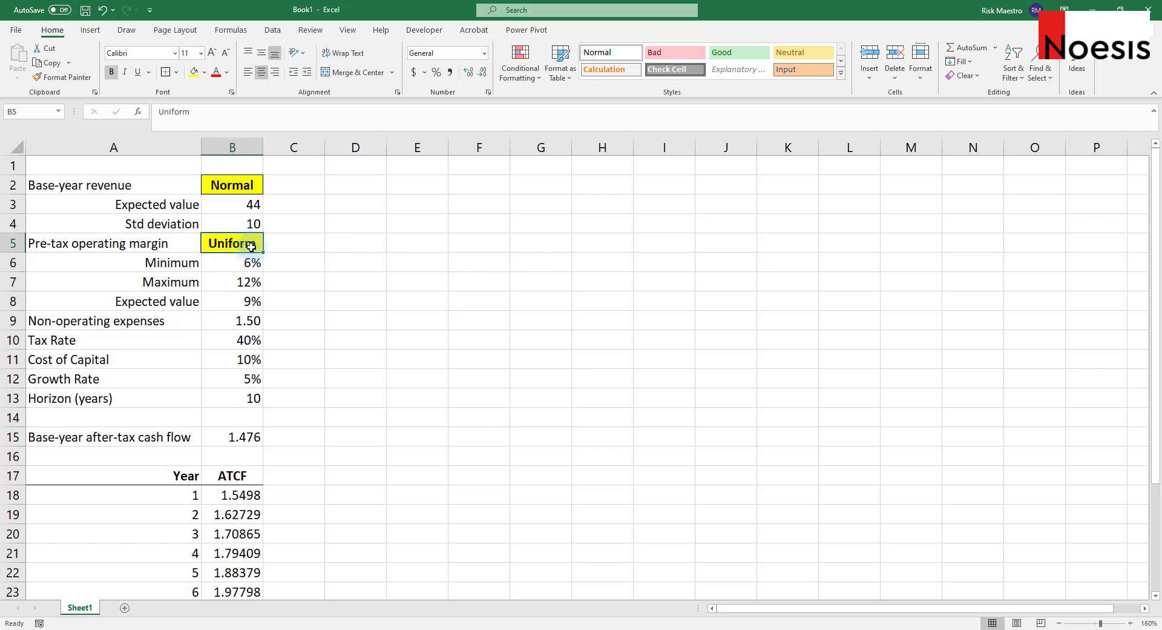